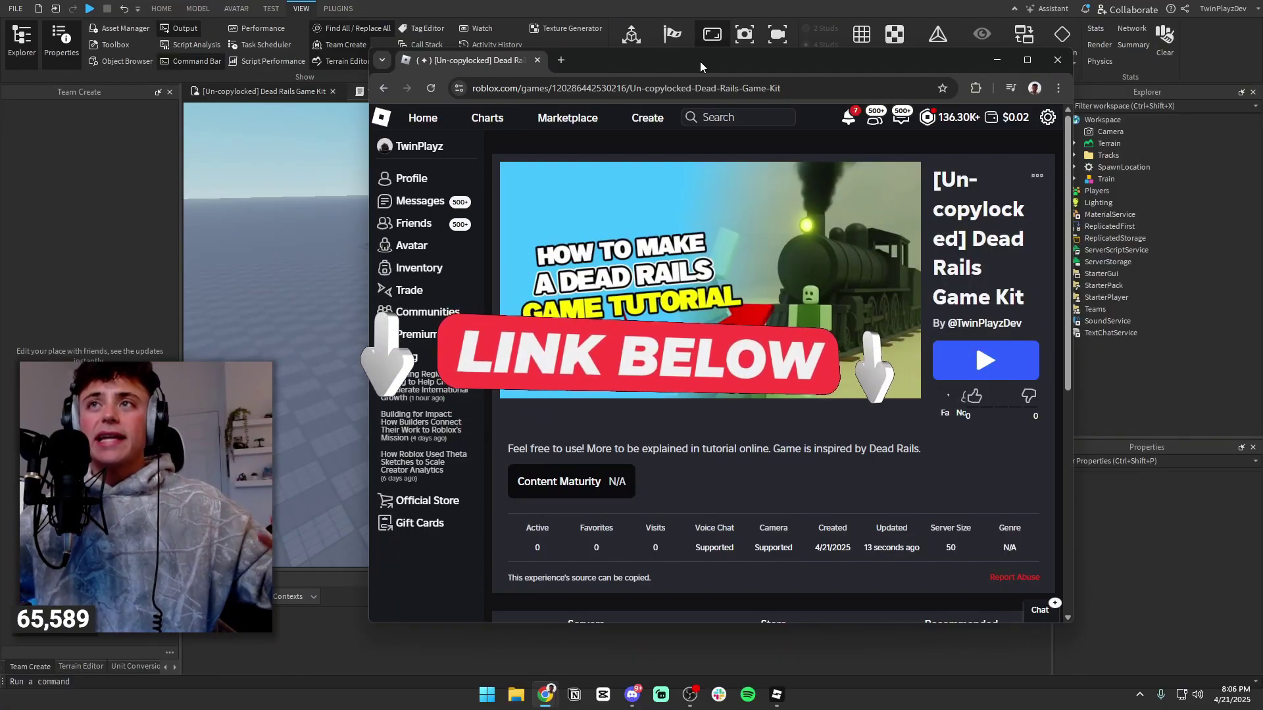
- Look over the options available for the [Un-copylocked] Dead Rails Game Kit experience on its Roblox page
click(1037, 177)
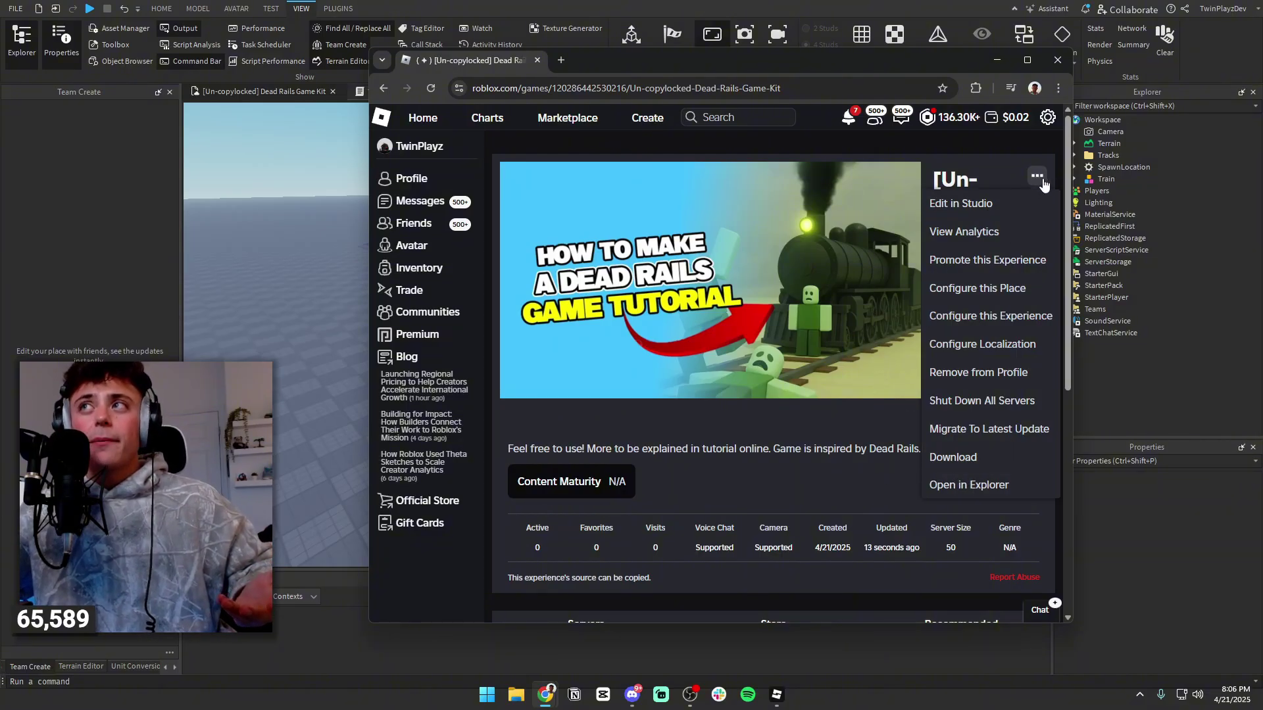
click(1036, 177)
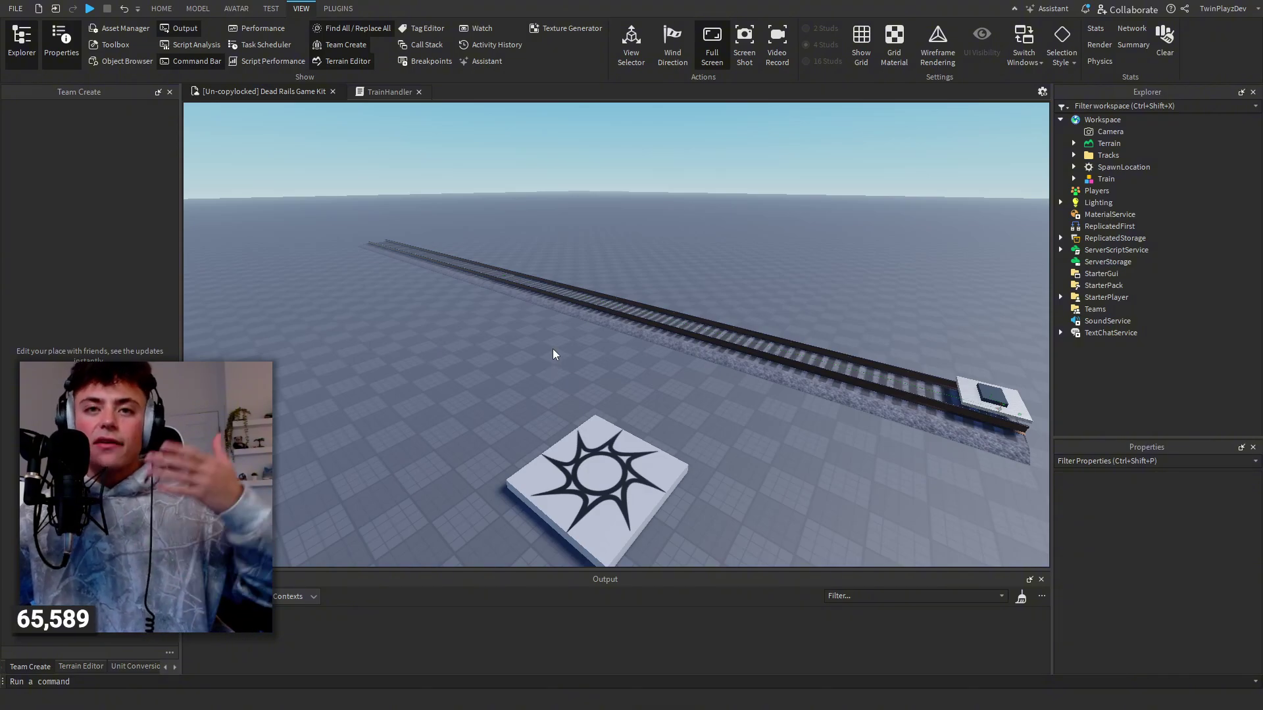
- Publish the [Un-copylocked] Dead Rails Game Kit place to Roblox
scroll(633, 374, down, 8)
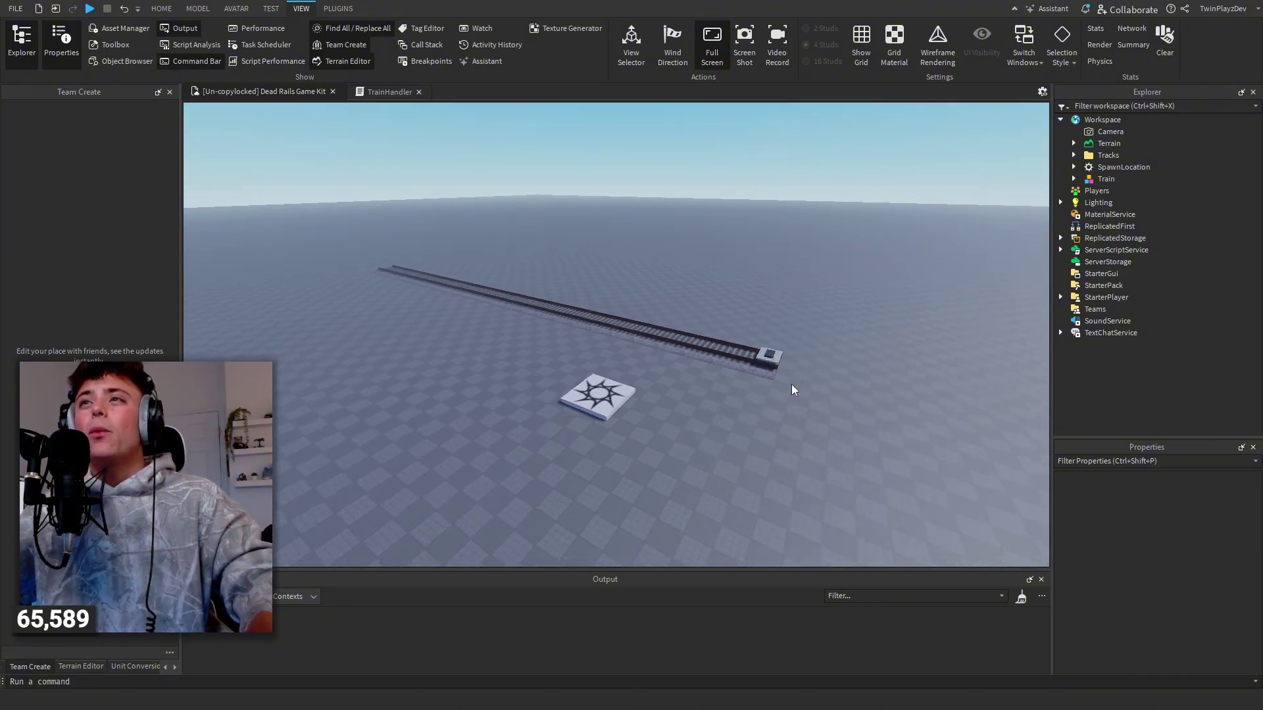
scroll(783, 371, up, 4)
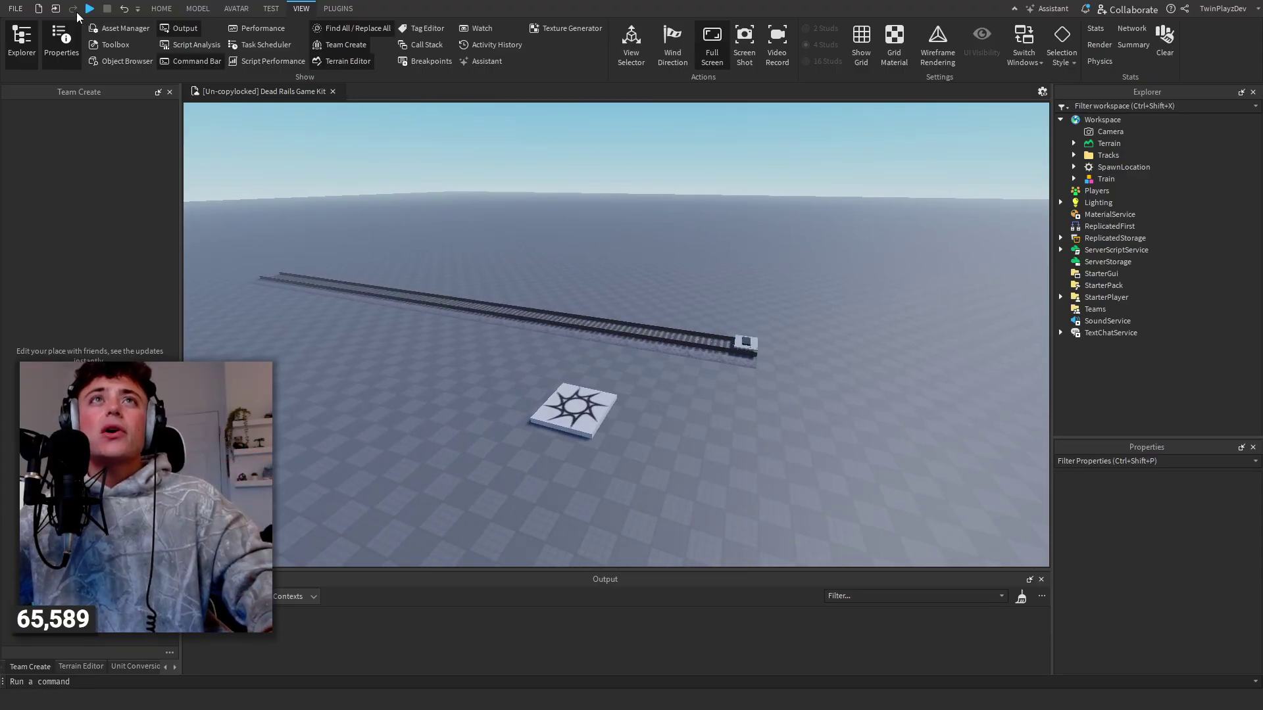
click(158, 8)
click(10, 9)
click(40, 148)
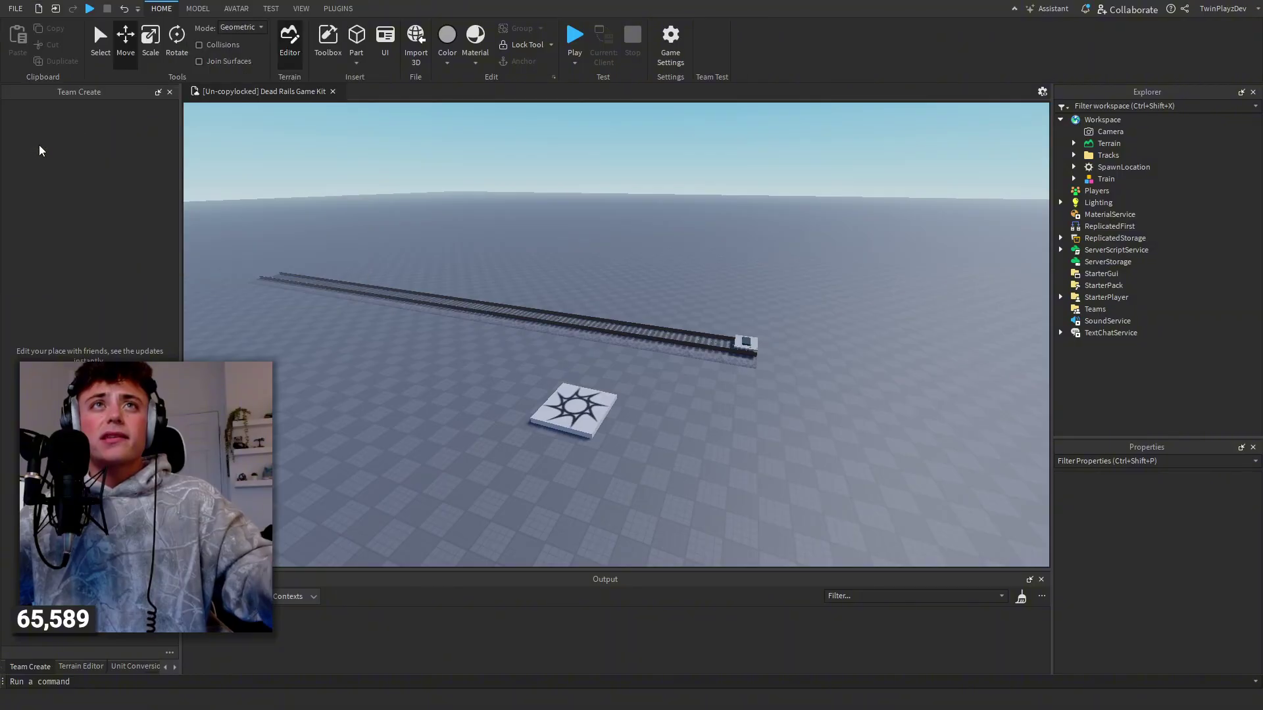
- Open the game settings and review the basic info, including name, description, game icon and screenshots
right_drag(738, 240, 808, 267)
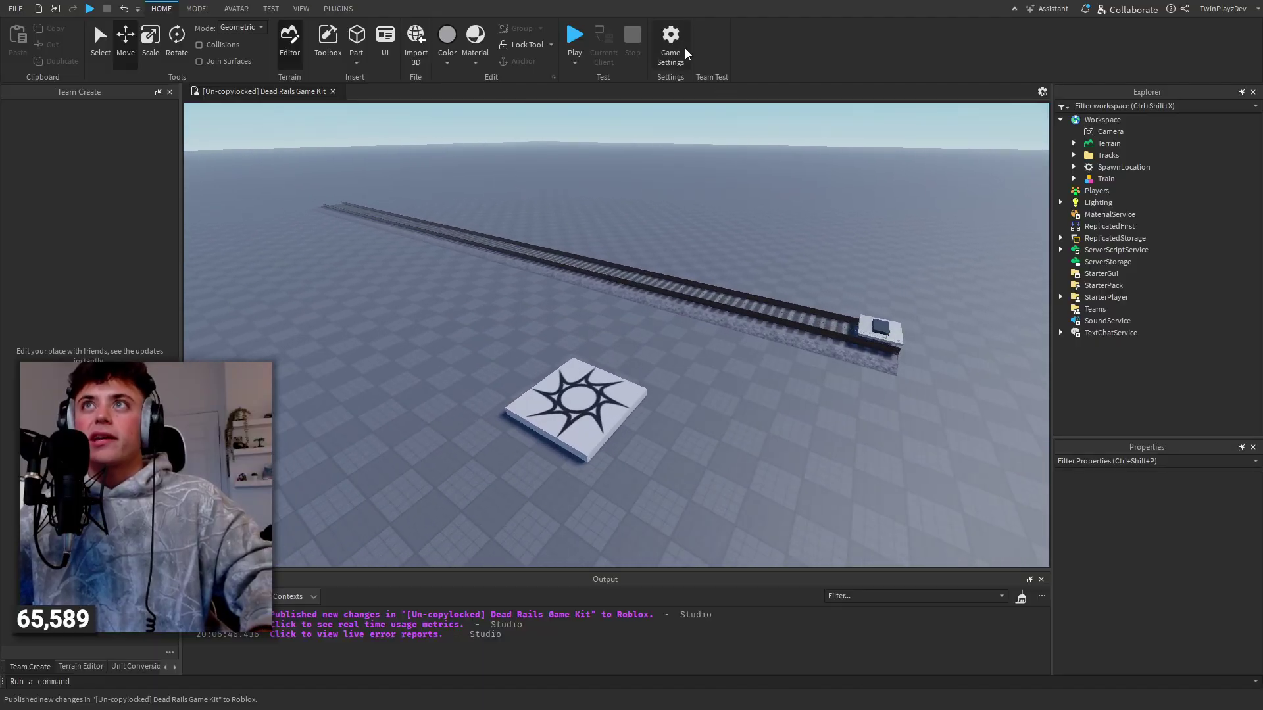
click(674, 46)
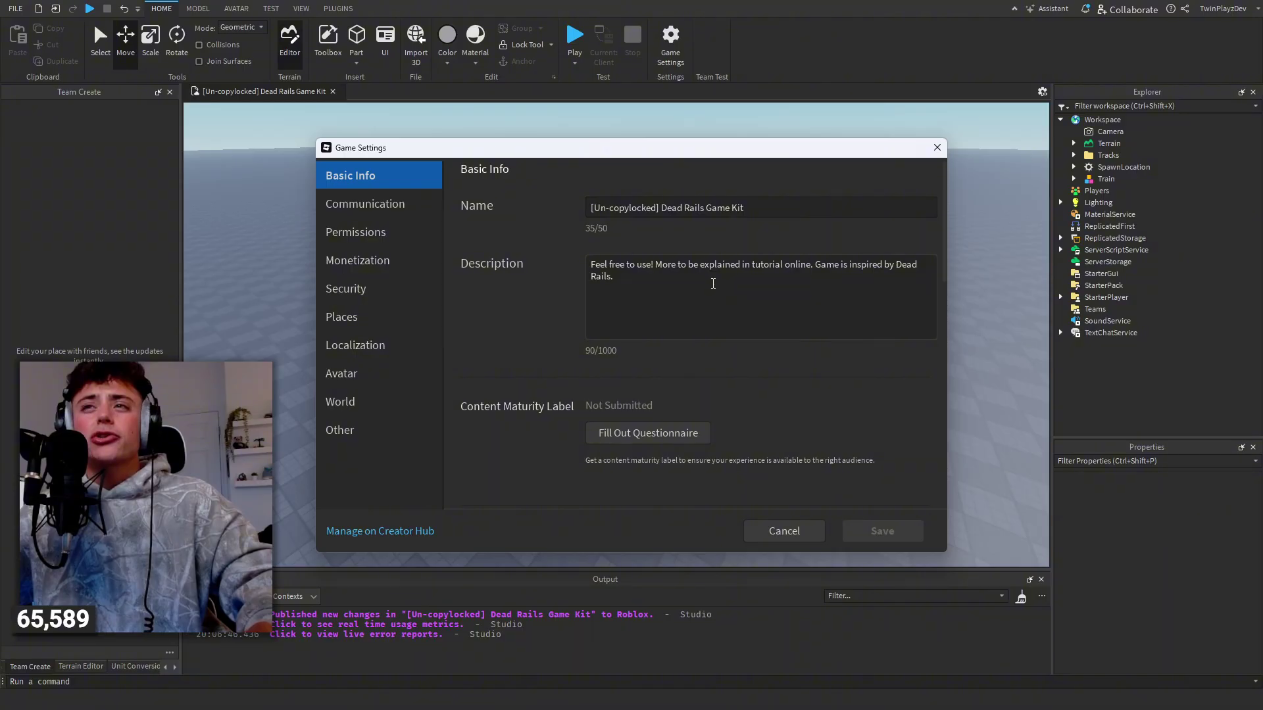
scroll(713, 284, down, 5)
scroll(650, 243, up, 3)
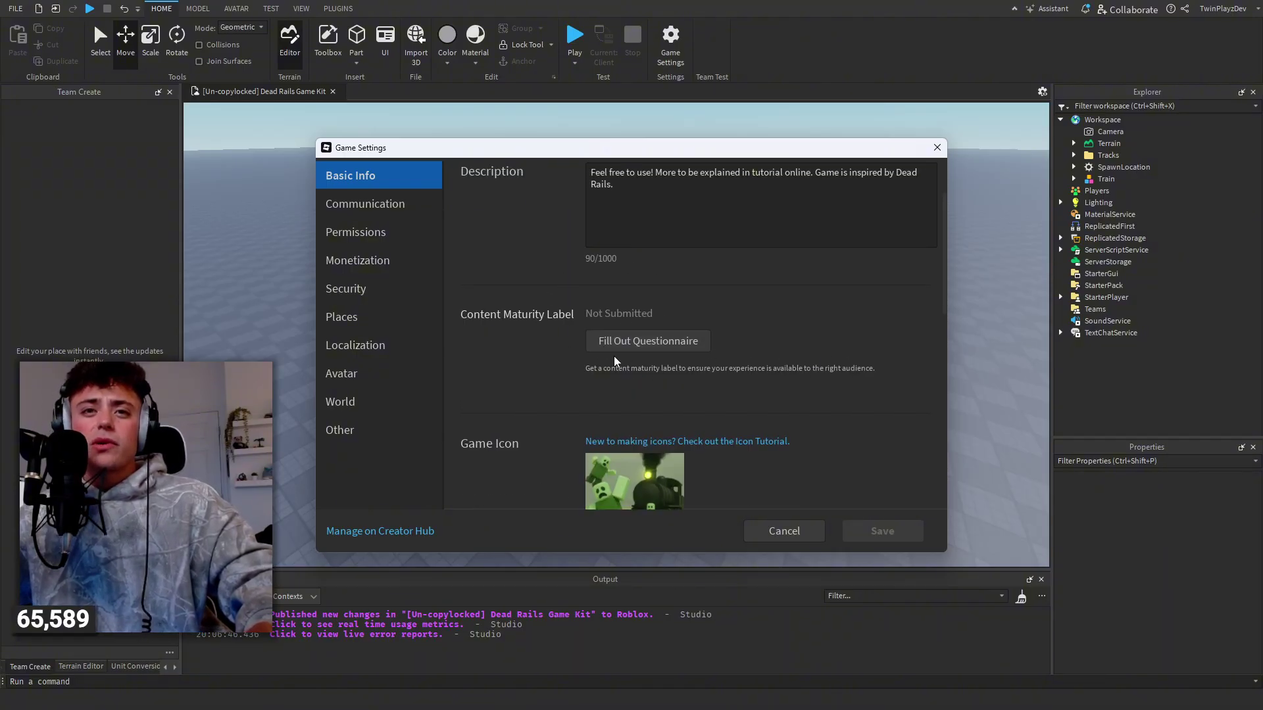
scroll(679, 354, down, 5)
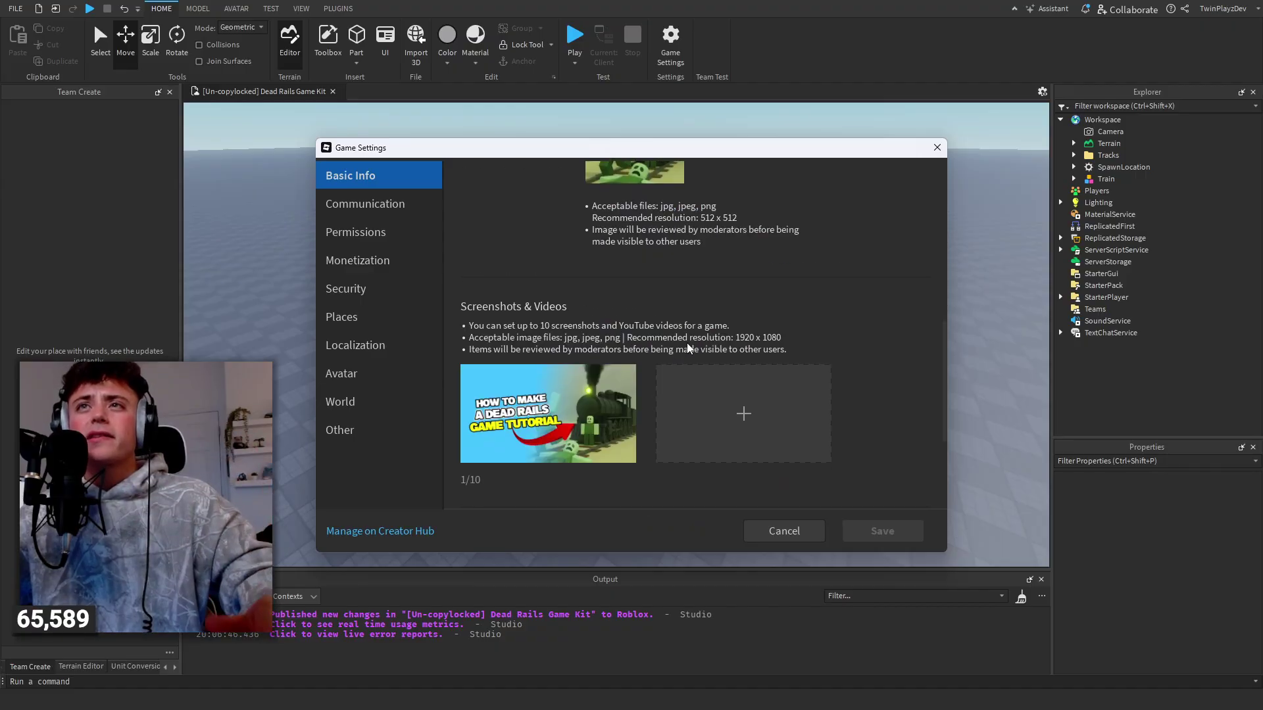
scroll(687, 343, down, 3)
- Review the game's Communication, Permissions and Monetization settings
click(356, 203)
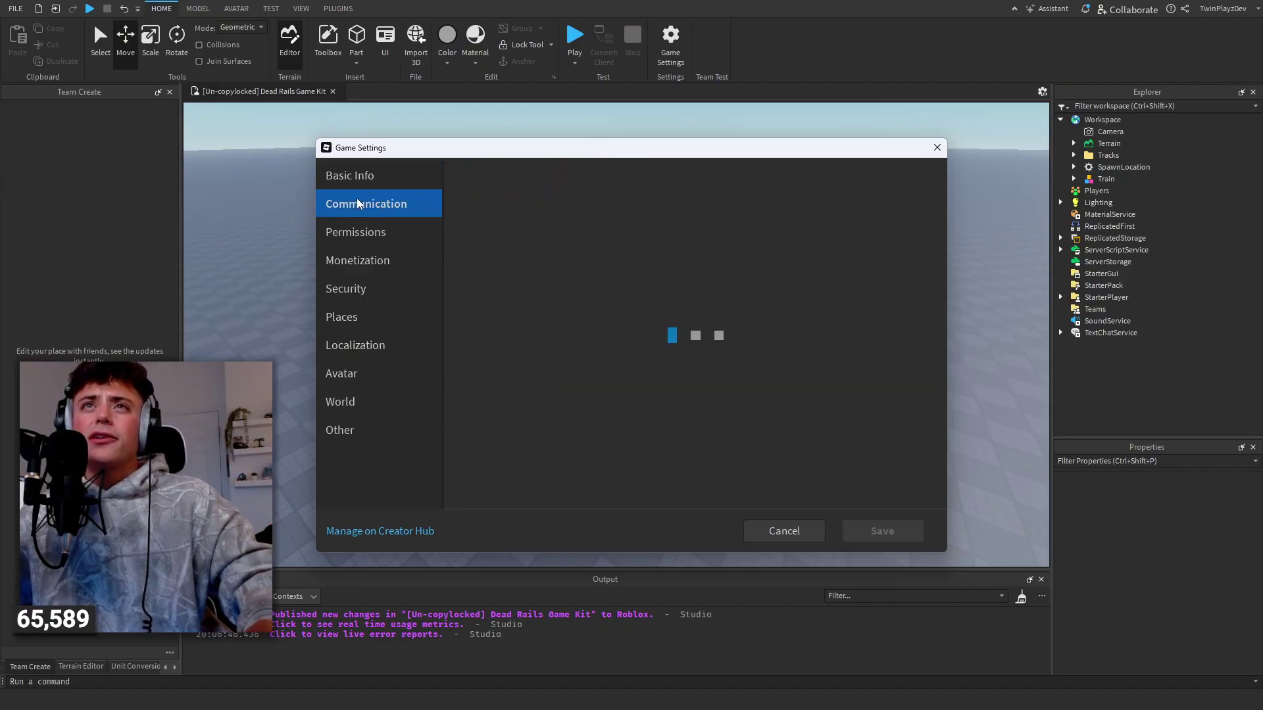
mouse_move(625, 154)
mouse_down()
mouse_move(643, 146)
mouse_move(631, 140)
mouse_up()
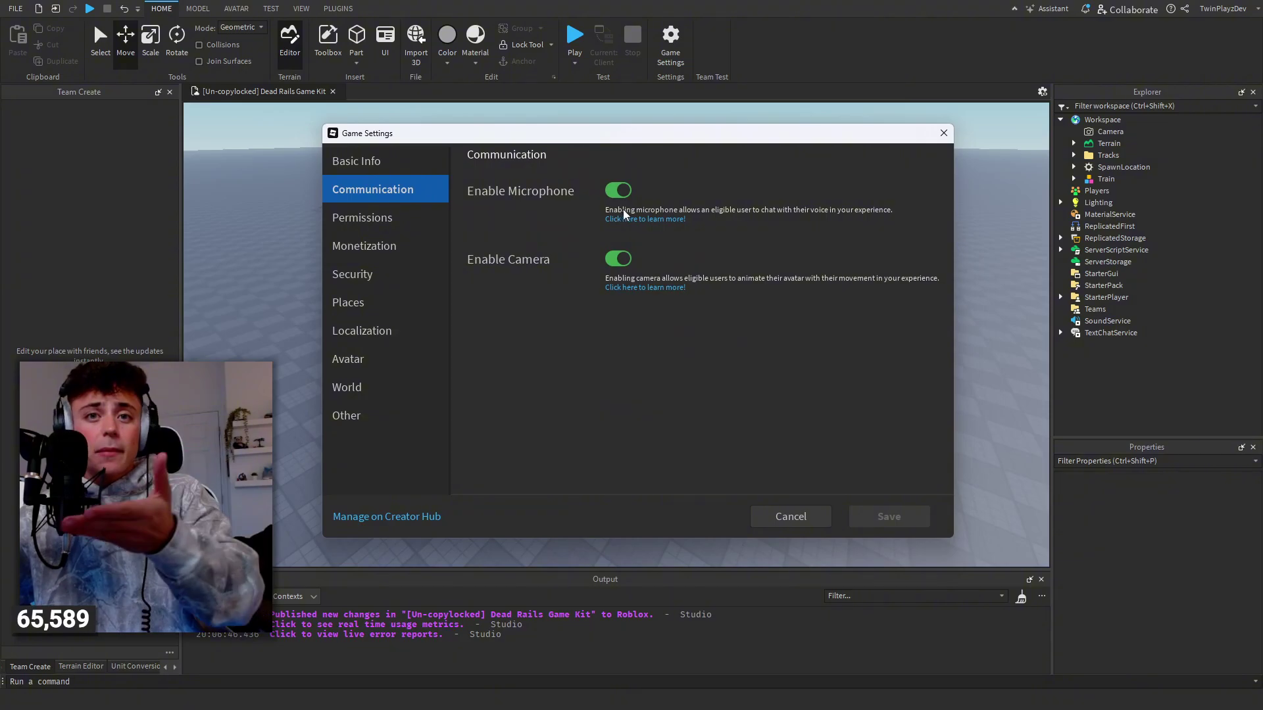
click(393, 235)
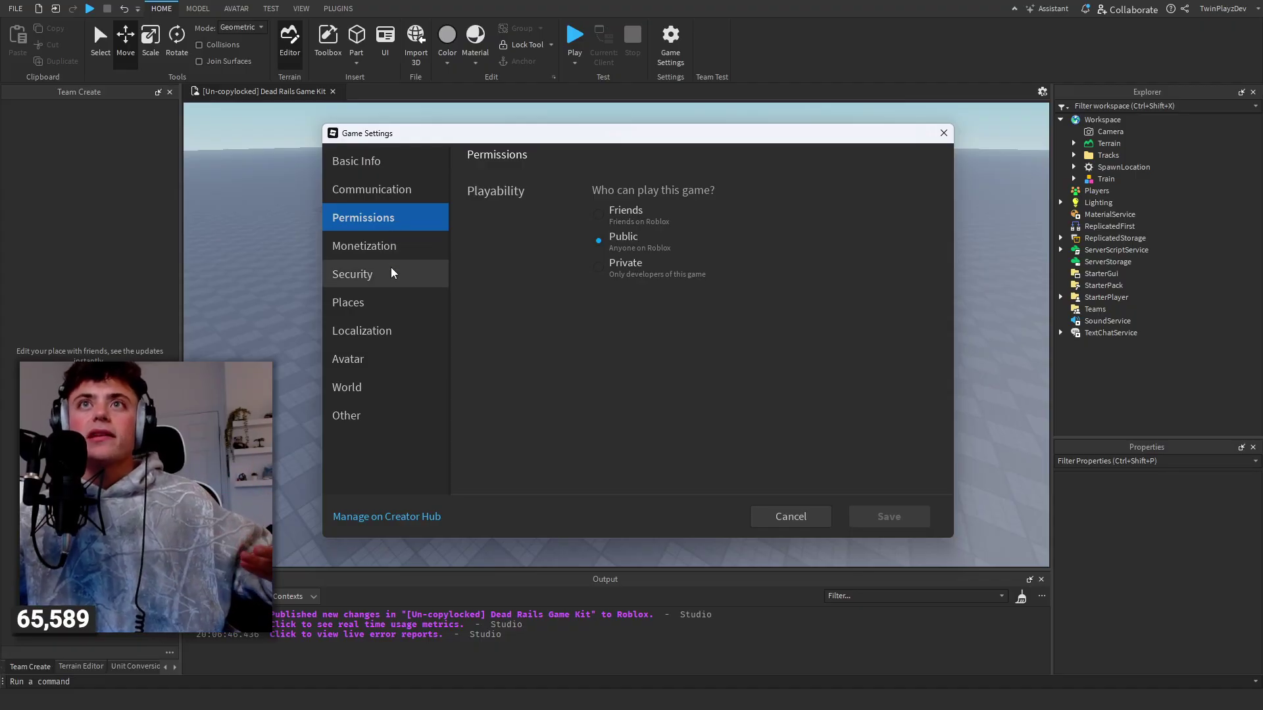
click(395, 252)
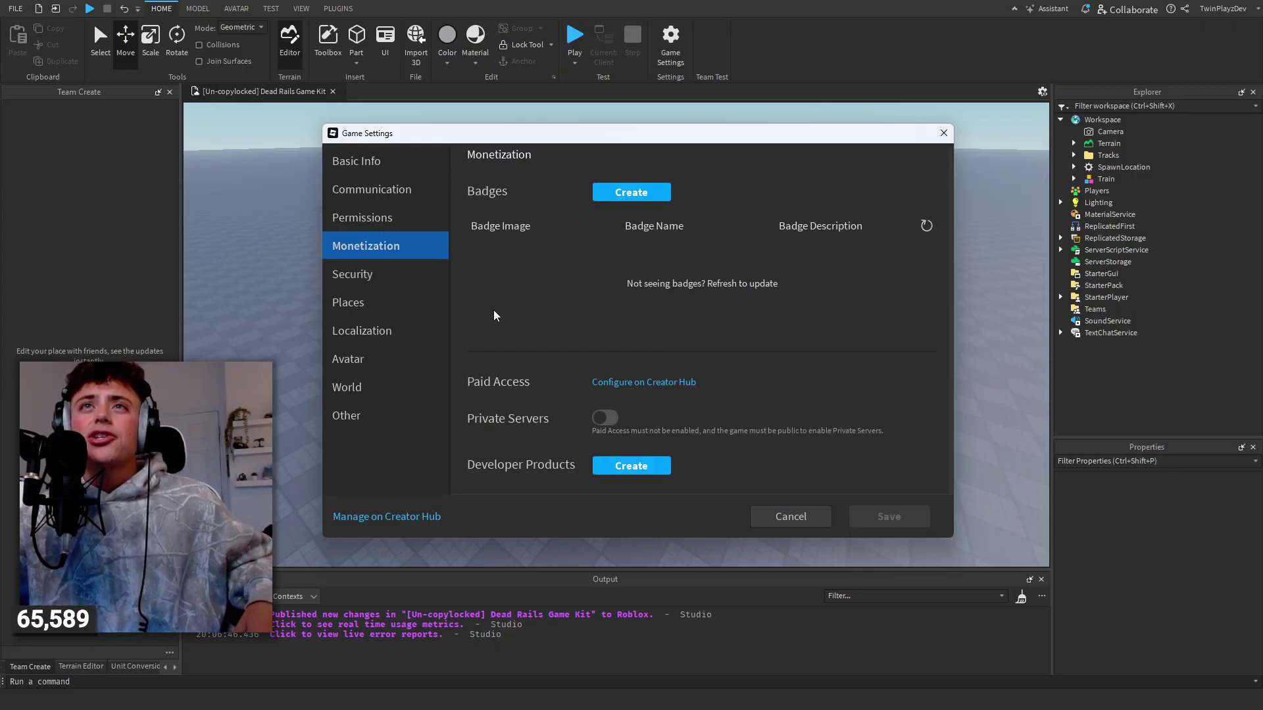
- Turn on Allow HTTP Requests in the game's Security settings and switch it back off
click(384, 275)
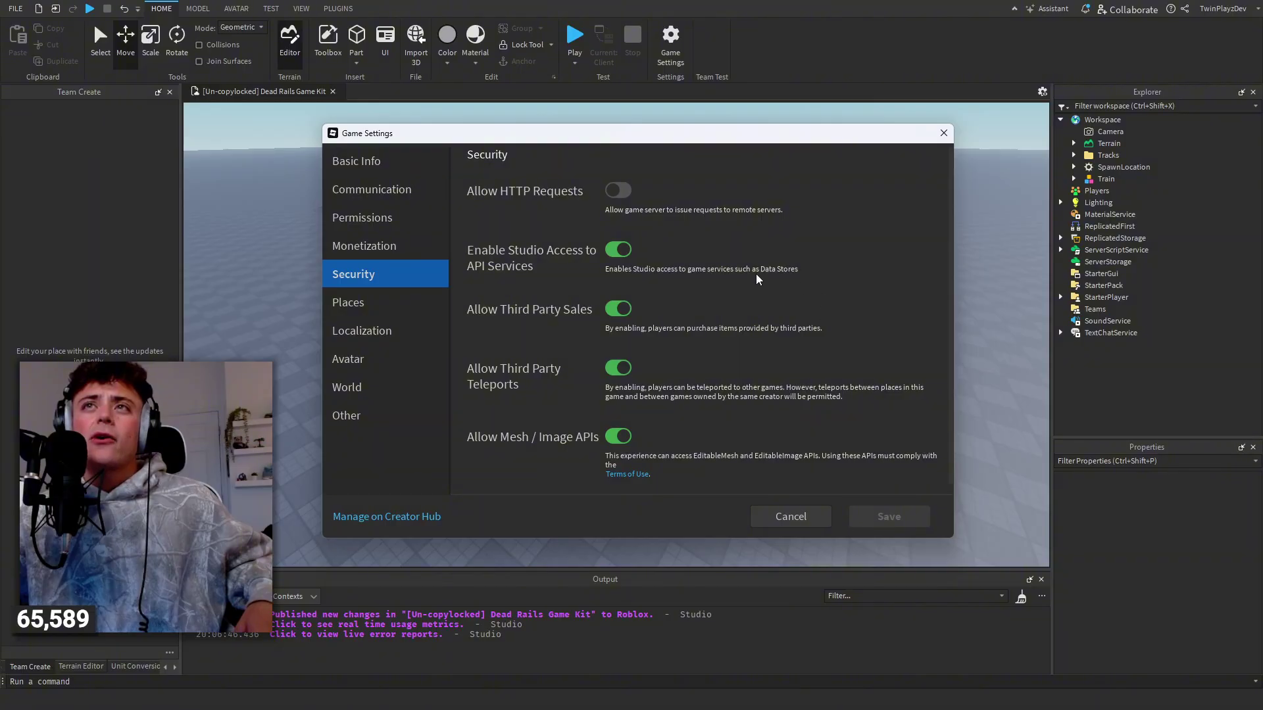
click(618, 191)
scroll(702, 317, down, 5)
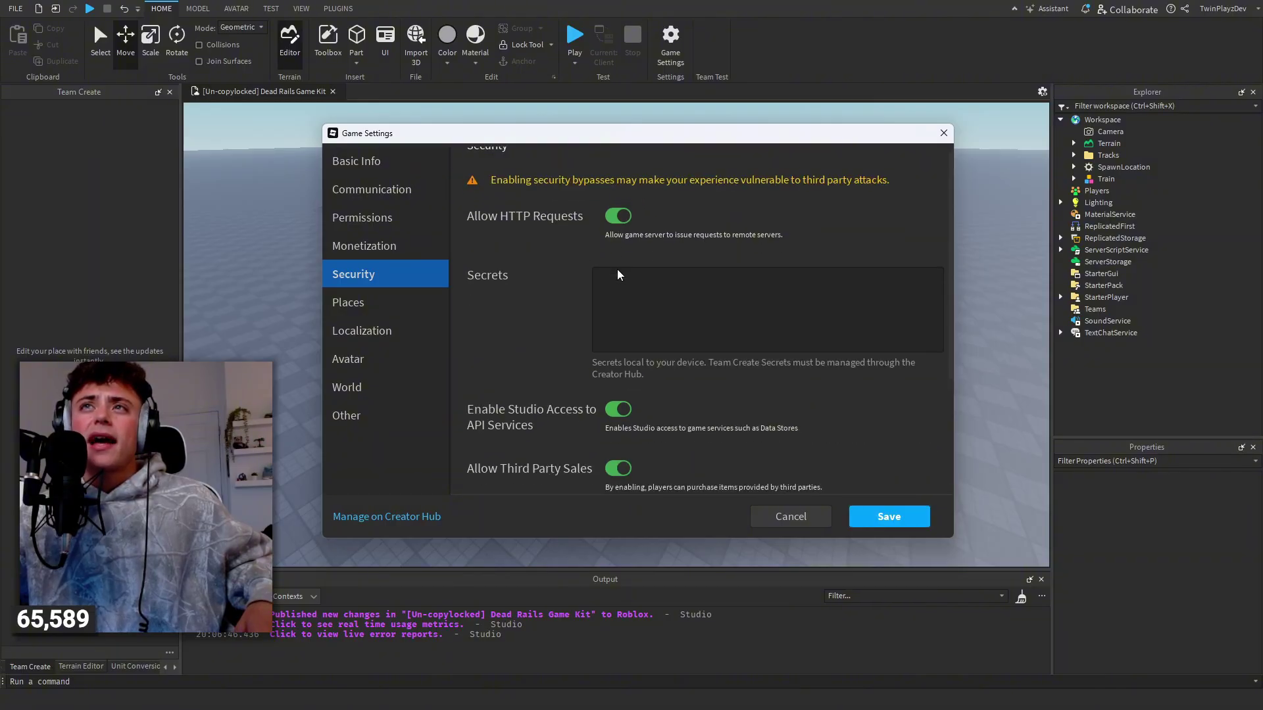
scroll(724, 360, up, 5)
click(393, 304)
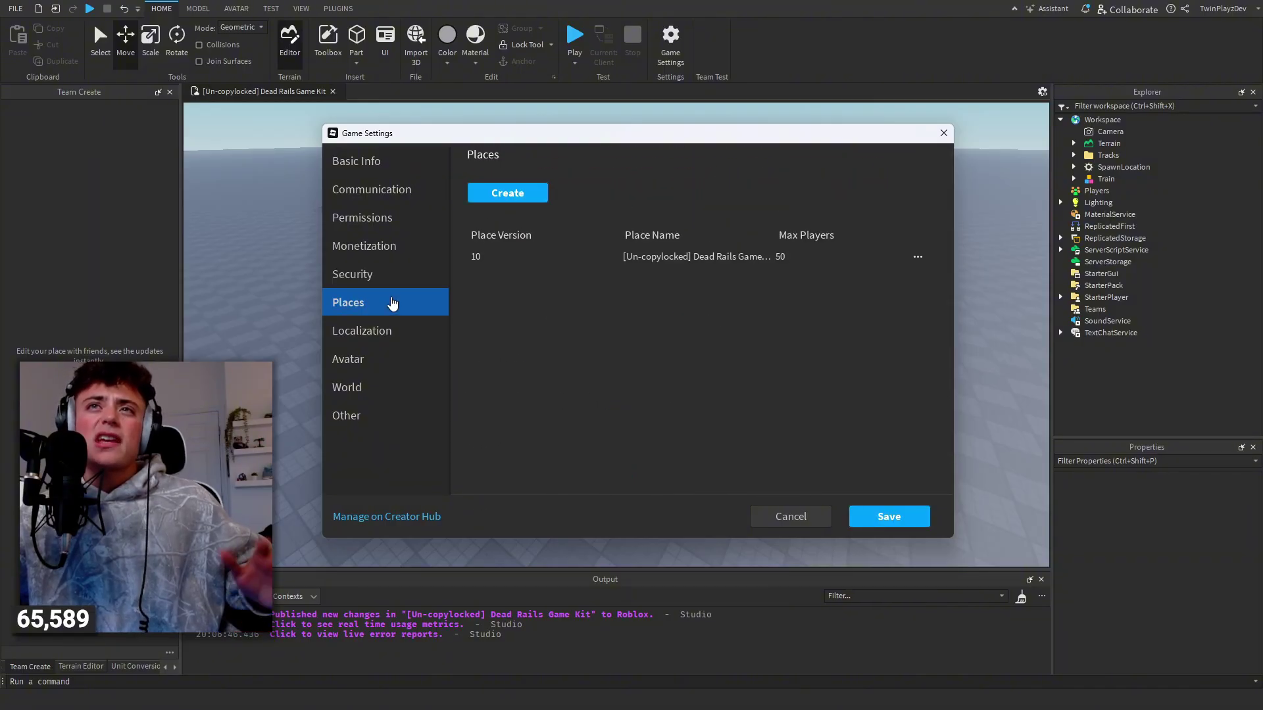
click(382, 282)
click(618, 225)
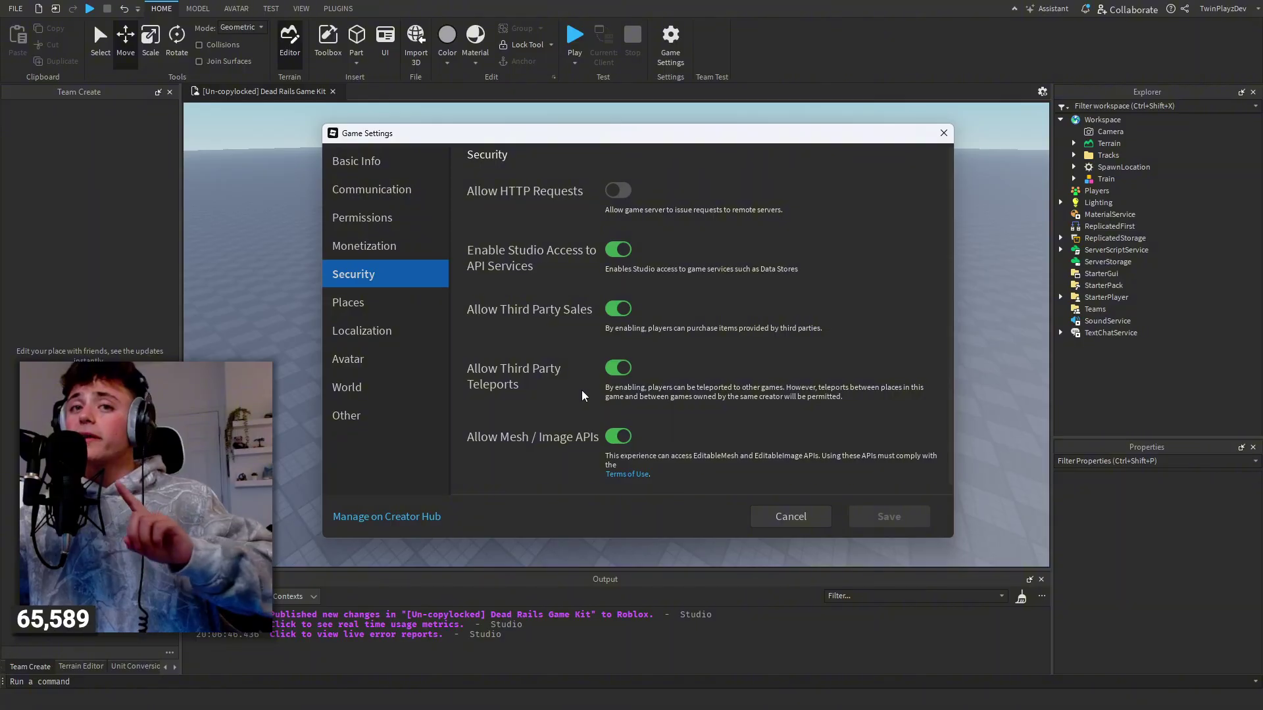
- Review the game's Places, Avatar, World and Other settings and close the game settings without saving
click(388, 302)
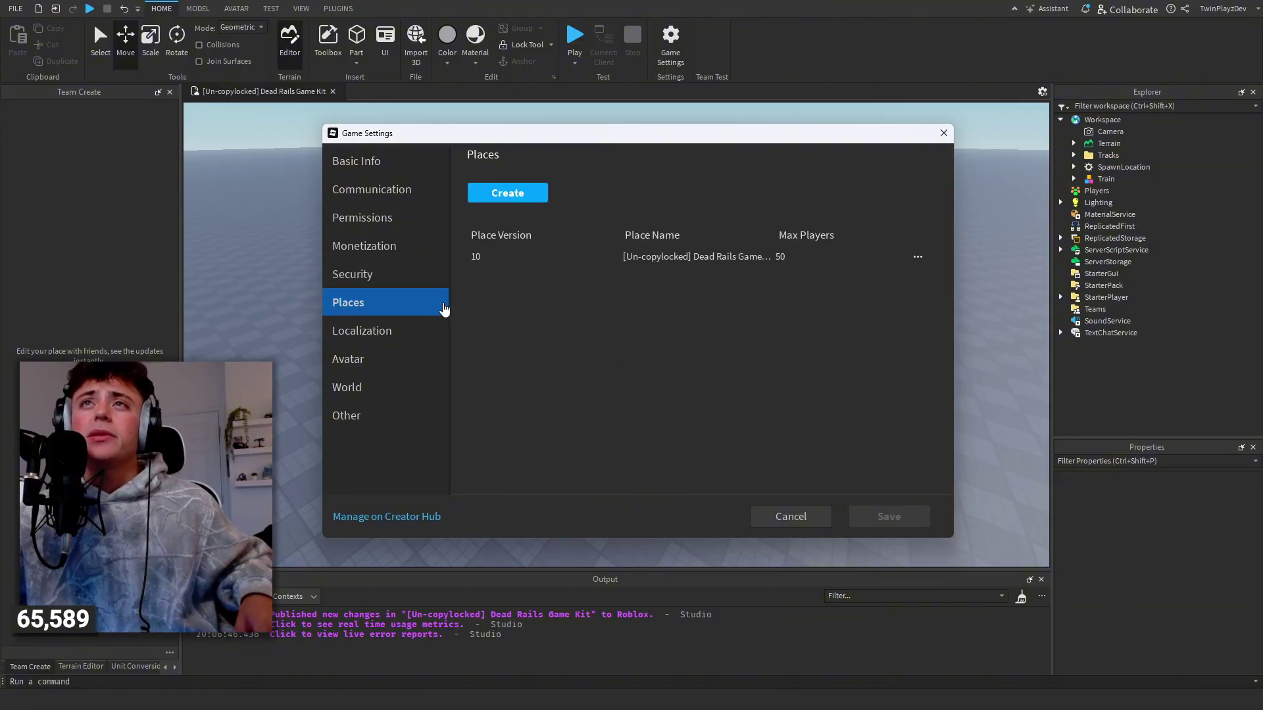
click(366, 361)
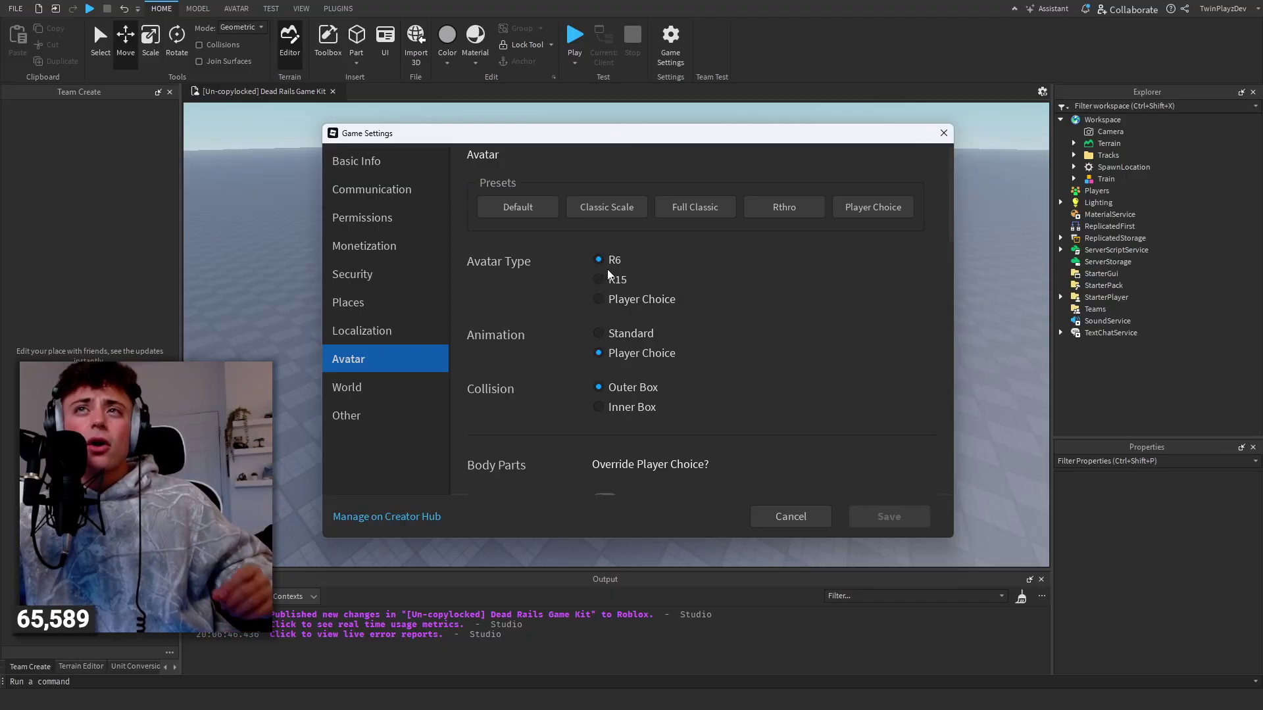
scroll(632, 302, down, 12)
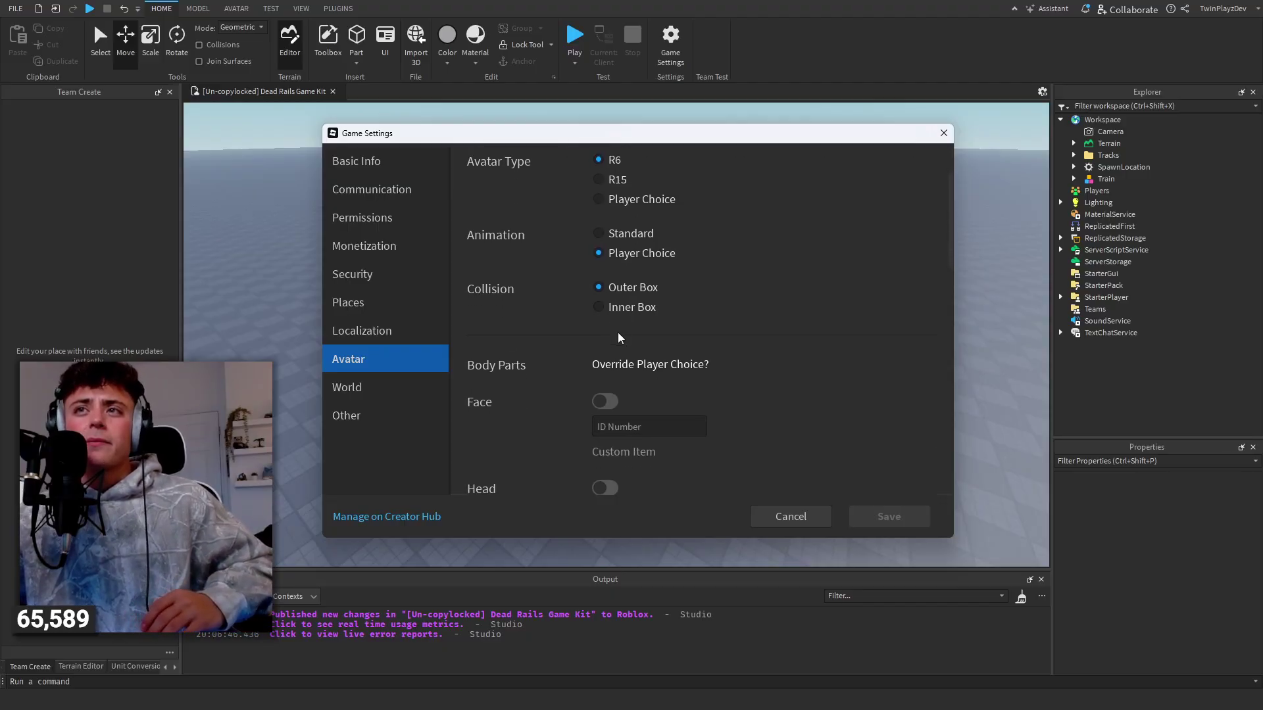
click(394, 395)
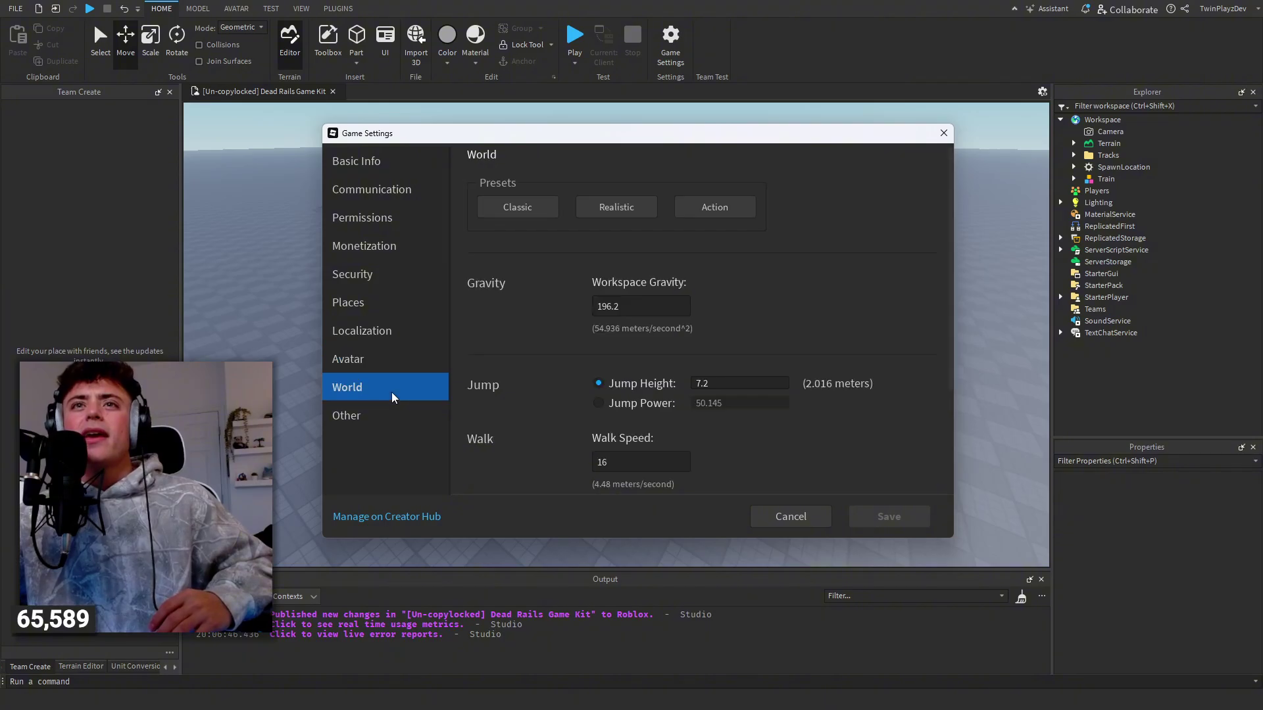
scroll(703, 335, down, 4)
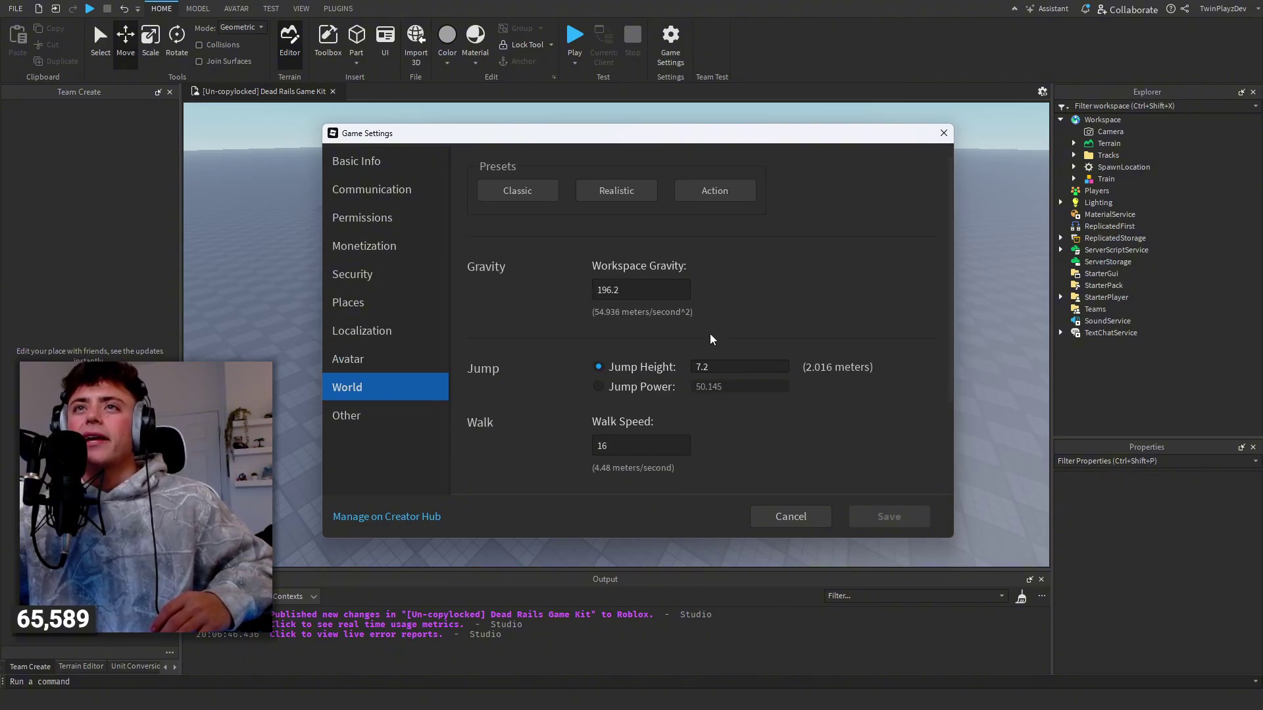
click(411, 419)
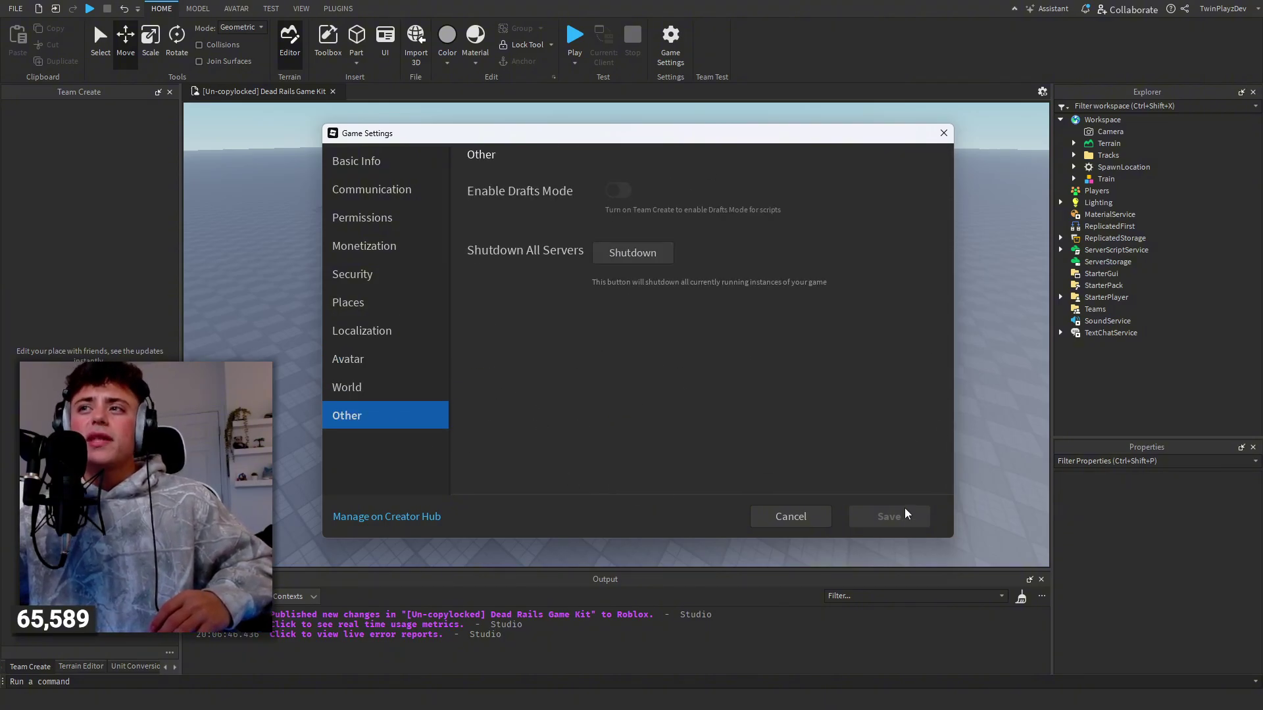
click(792, 517)
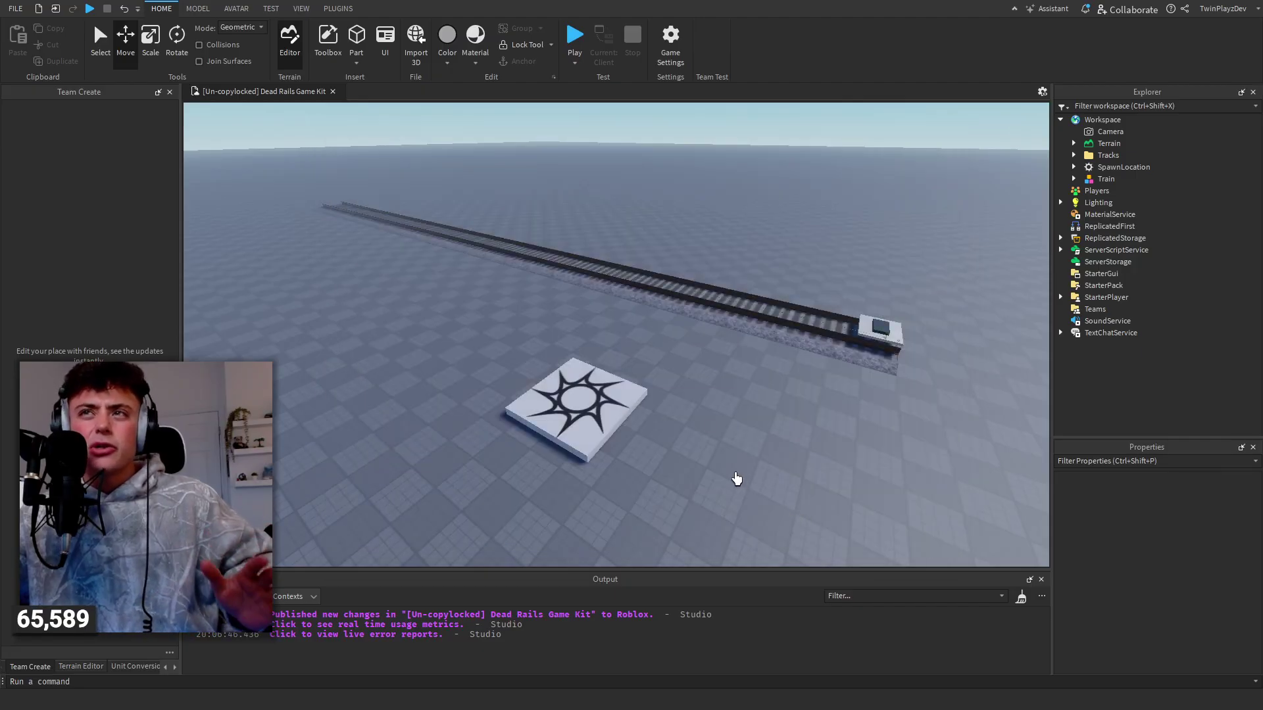
- Clear the messages from the output log
right_drag(754, 409, 748, 404)
scroll(789, 393, down, 8)
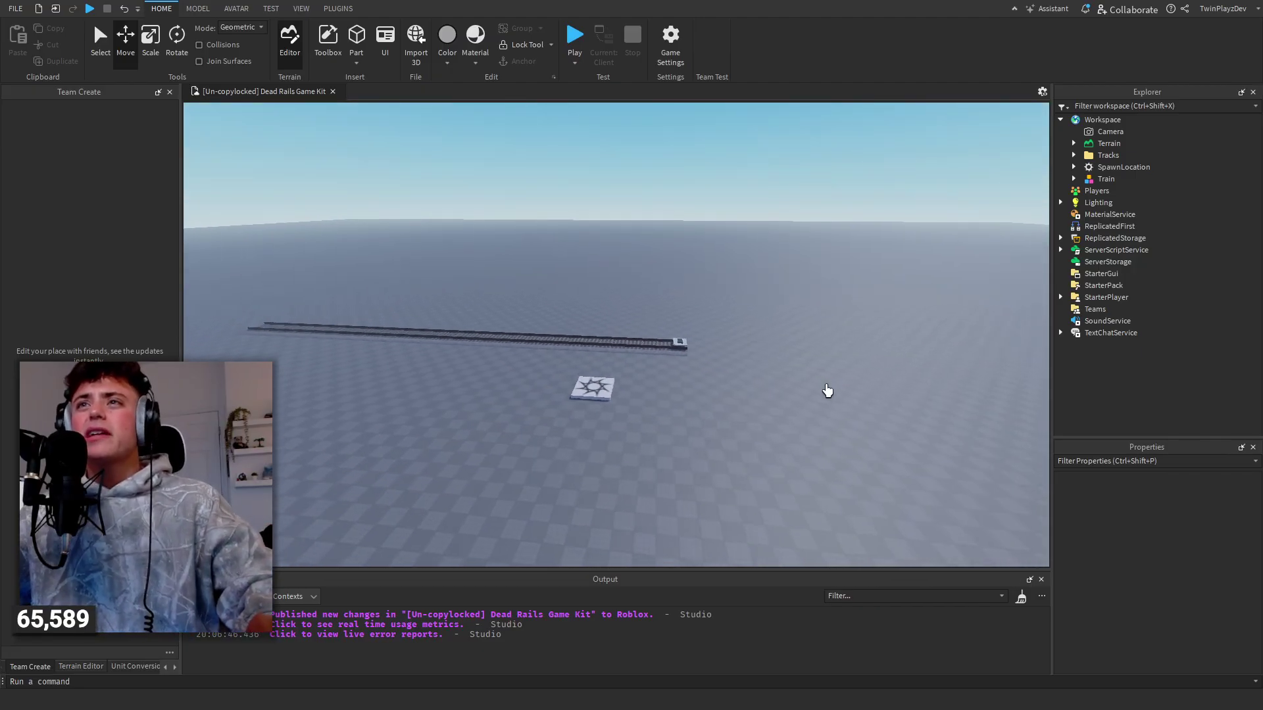
scroll(834, 395, up, 2)
scroll(838, 397, up, 4)
click(1019, 598)
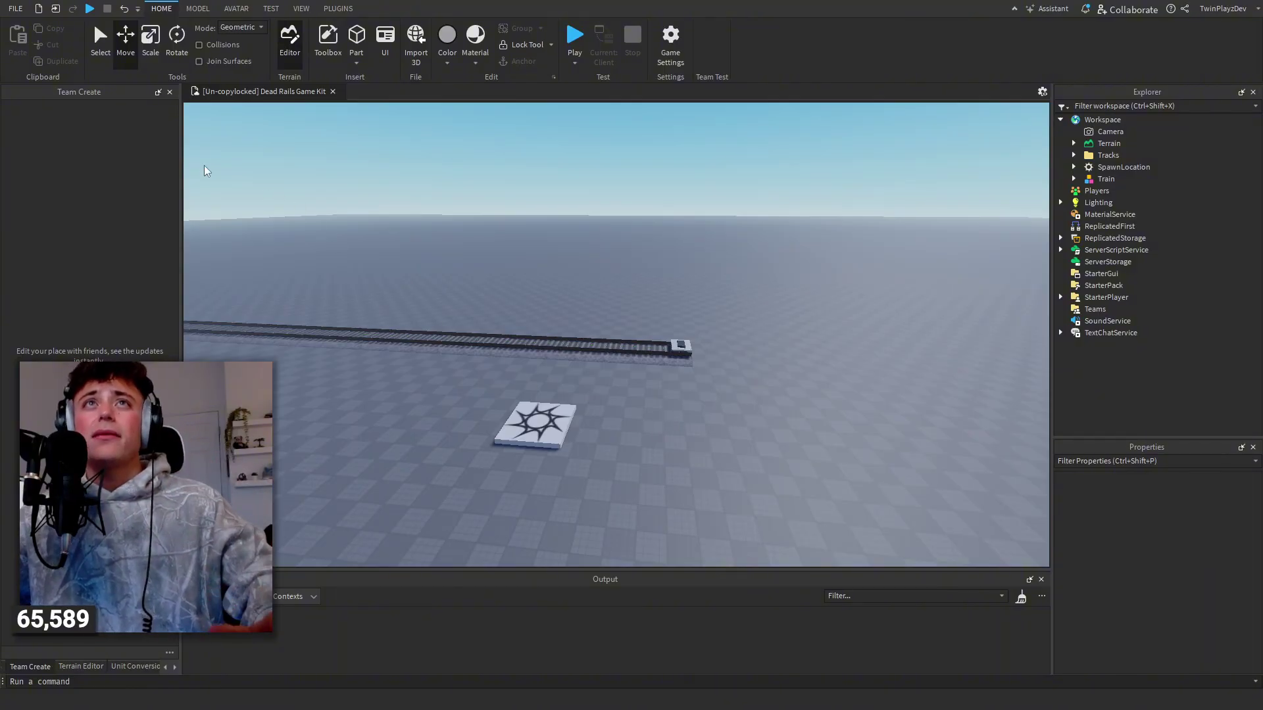
- Start a play test and walk the character from the spawn location to the train on the tracks
right_drag(644, 290, 684, 258)
scroll(685, 290, up, 1)
scroll(684, 258, up, 1)
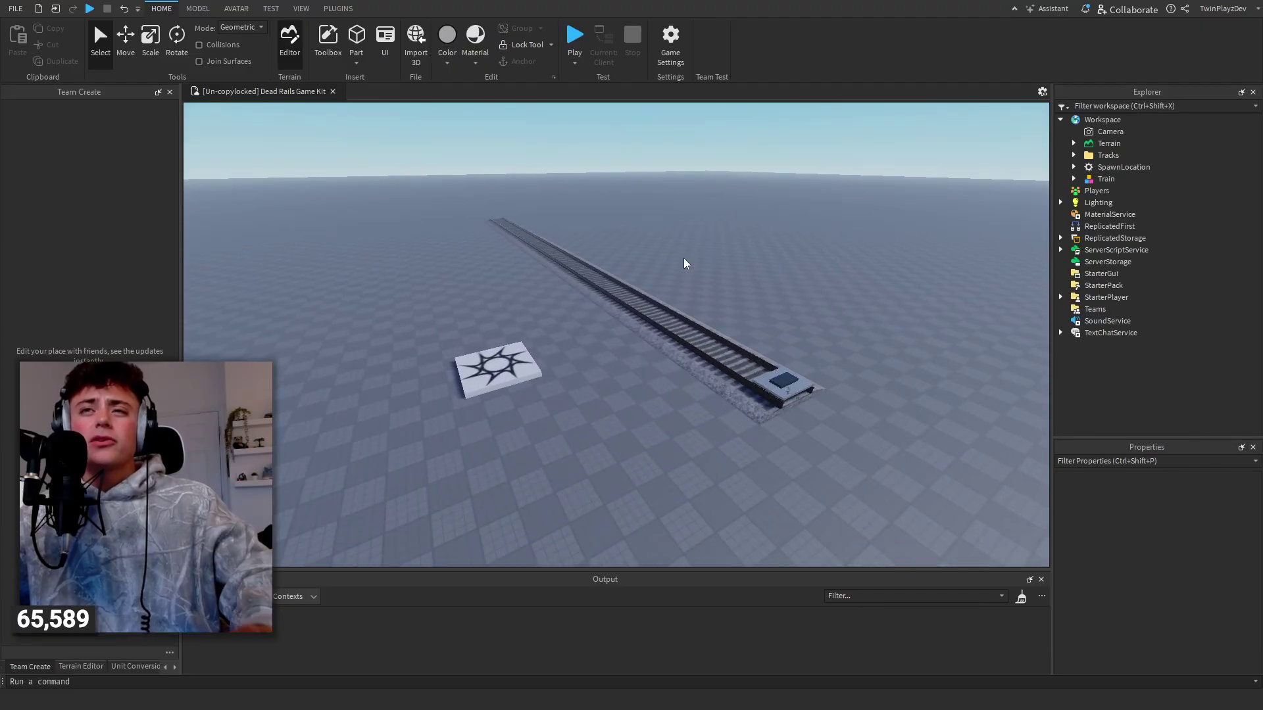
click(575, 37)
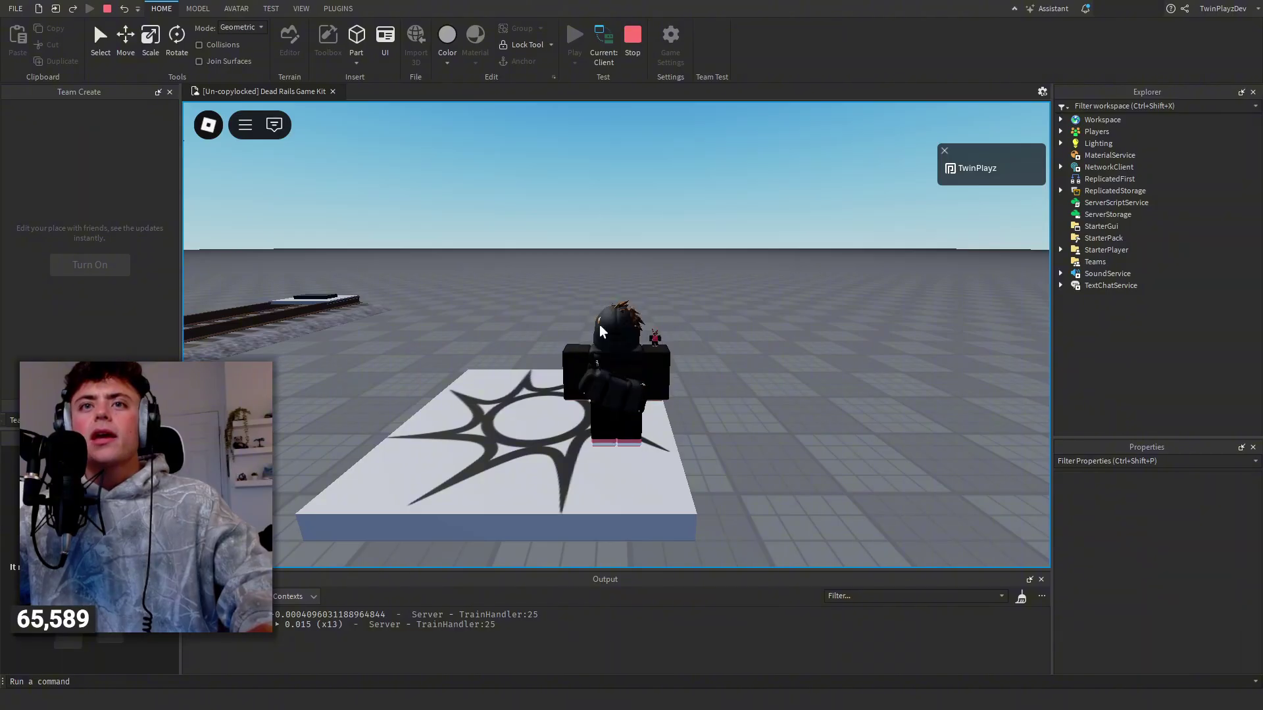
key(w)
right_drag(732, 313, 732, 313)
key(w)
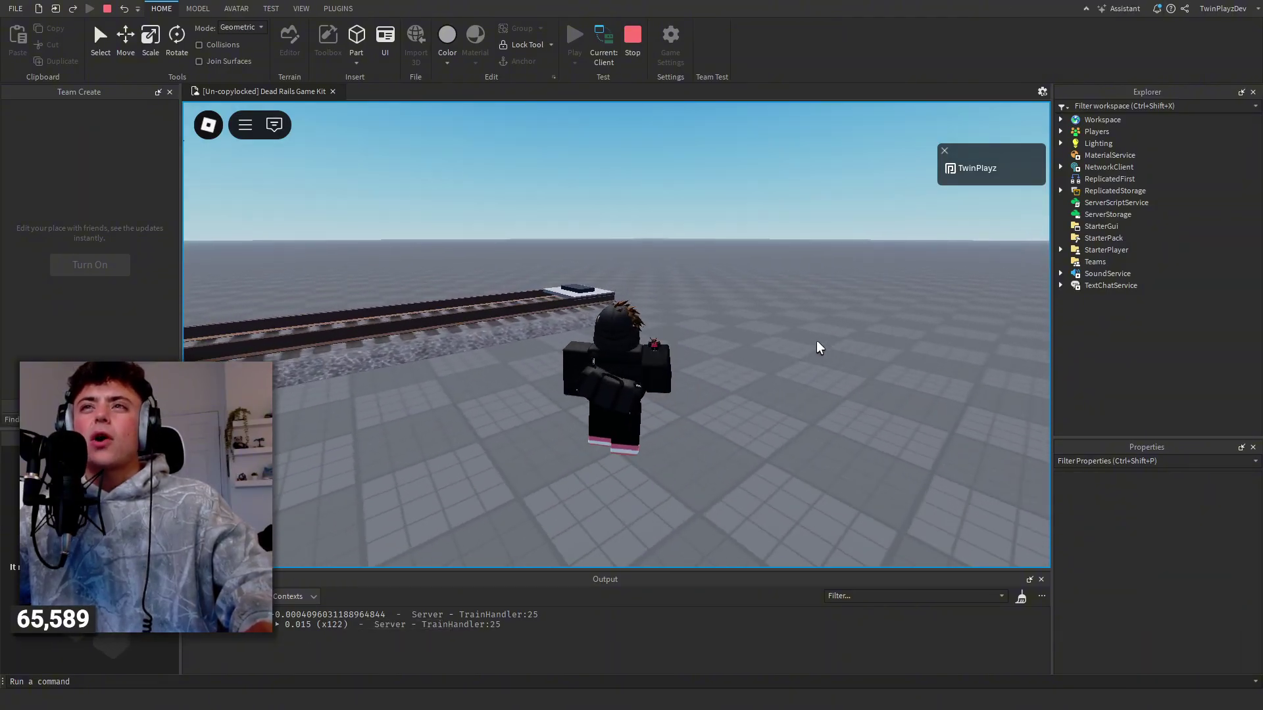
right_drag(816, 341, 816, 341)
key(d)
right_drag(712, 287, 712, 287)
right_drag(672, 344, 704, 325)
- Board the train, drive it to the far end of the track and end the play test
key(d)
key(space)
key(w)
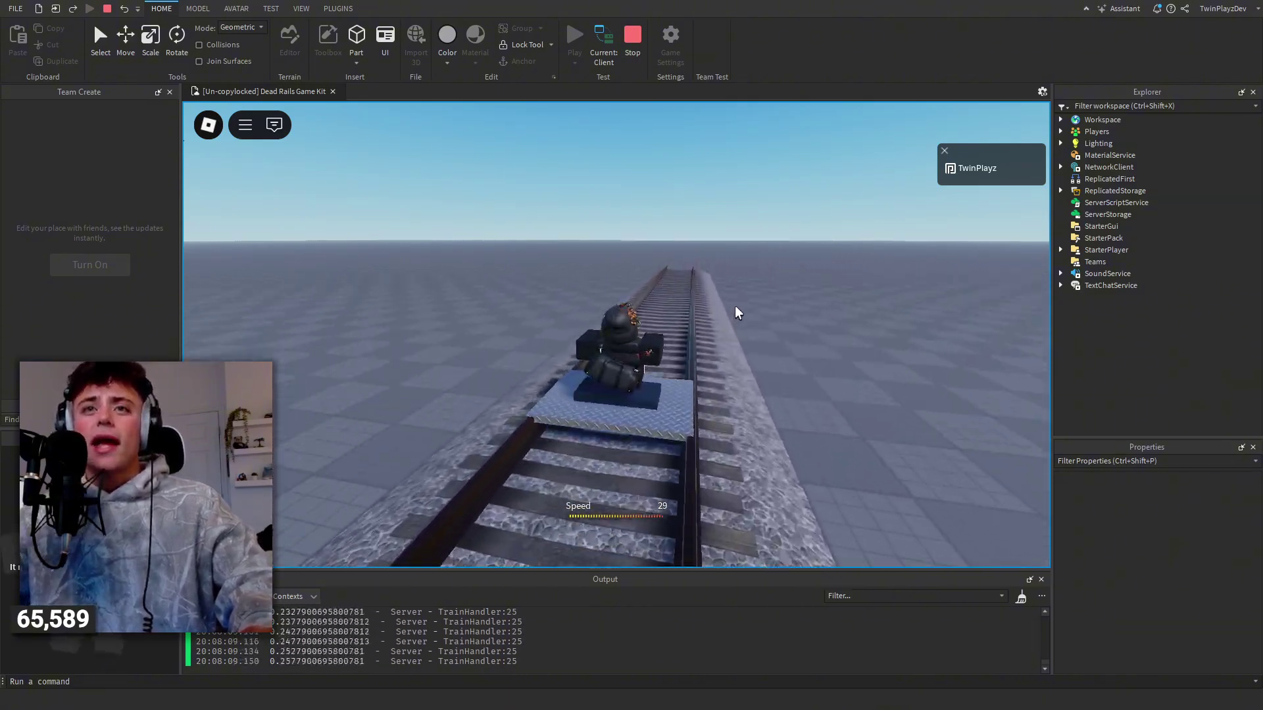
right_drag(735, 306, 735, 306)
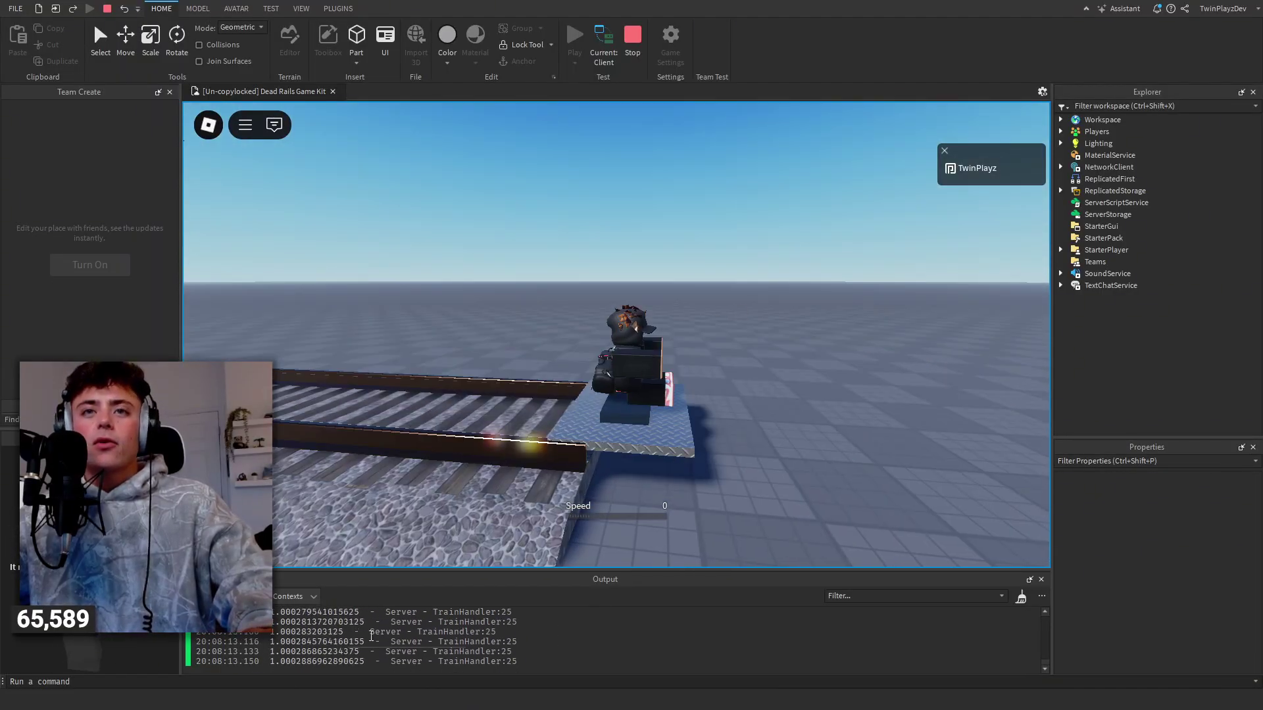
right_drag(704, 390, 705, 390)
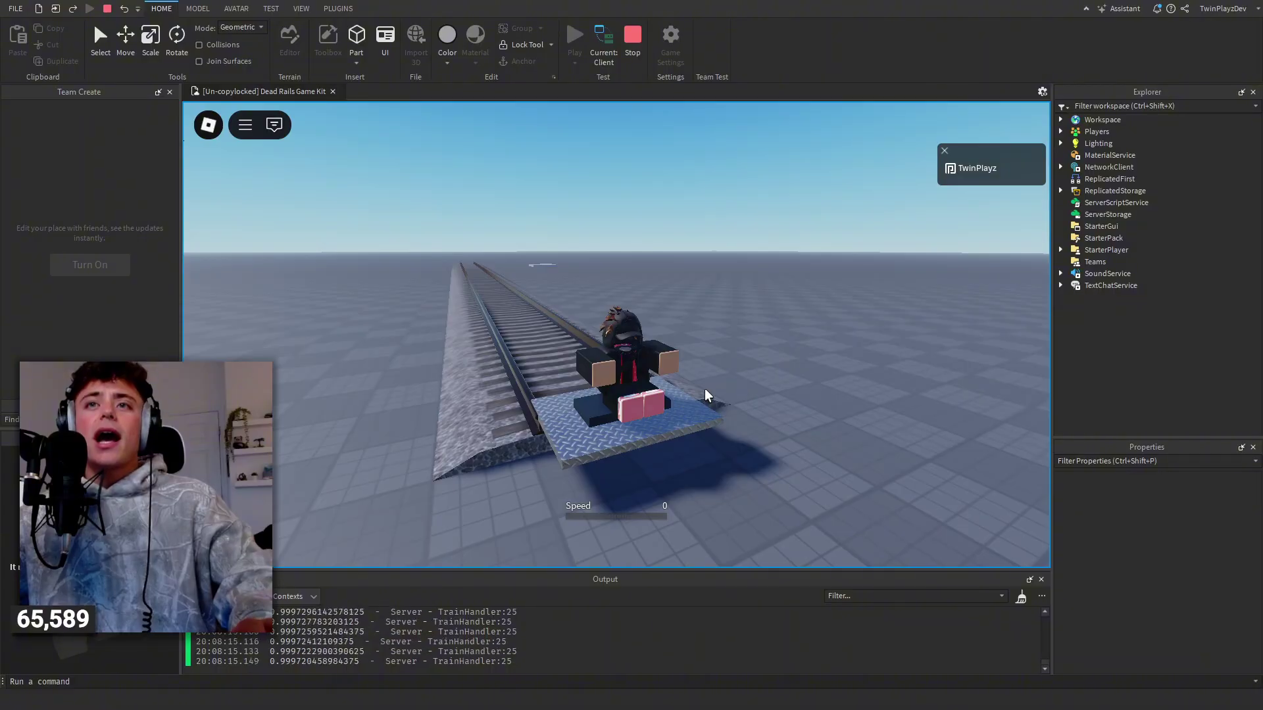
click(632, 40)
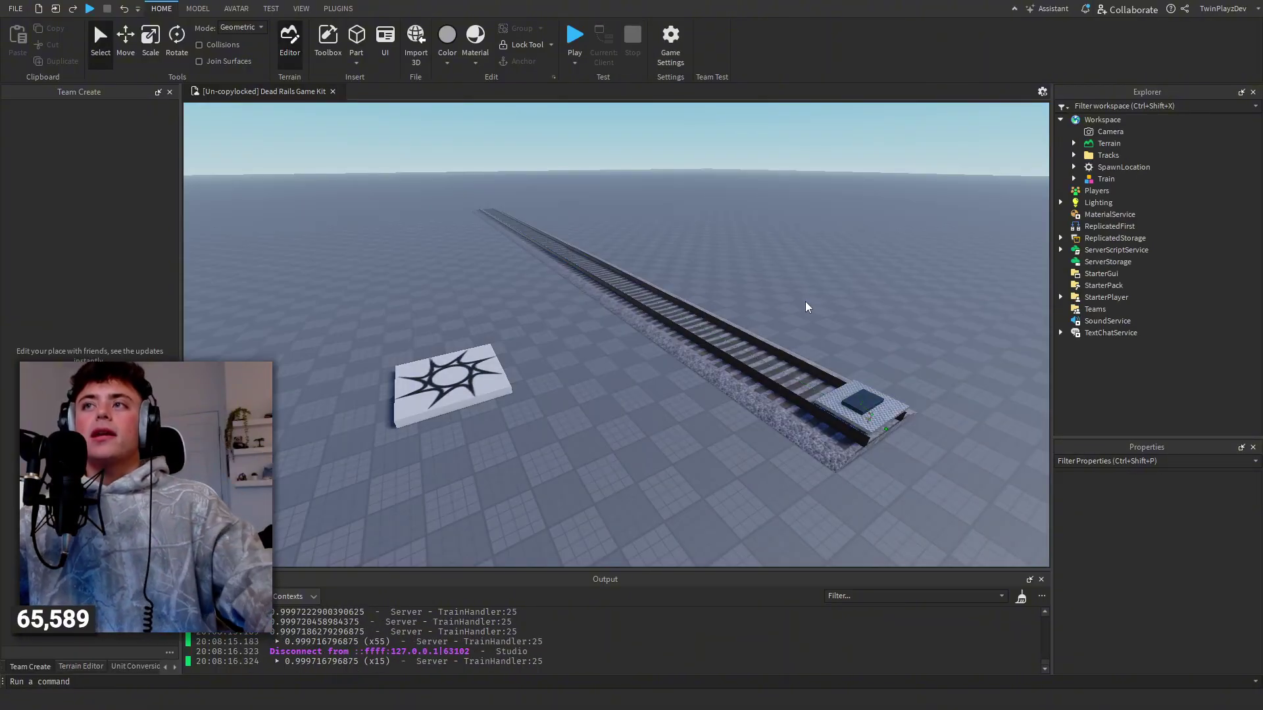
- Clear the play test messages from the output log
right_drag(796, 294, 796, 295)
key(s)
key(w)
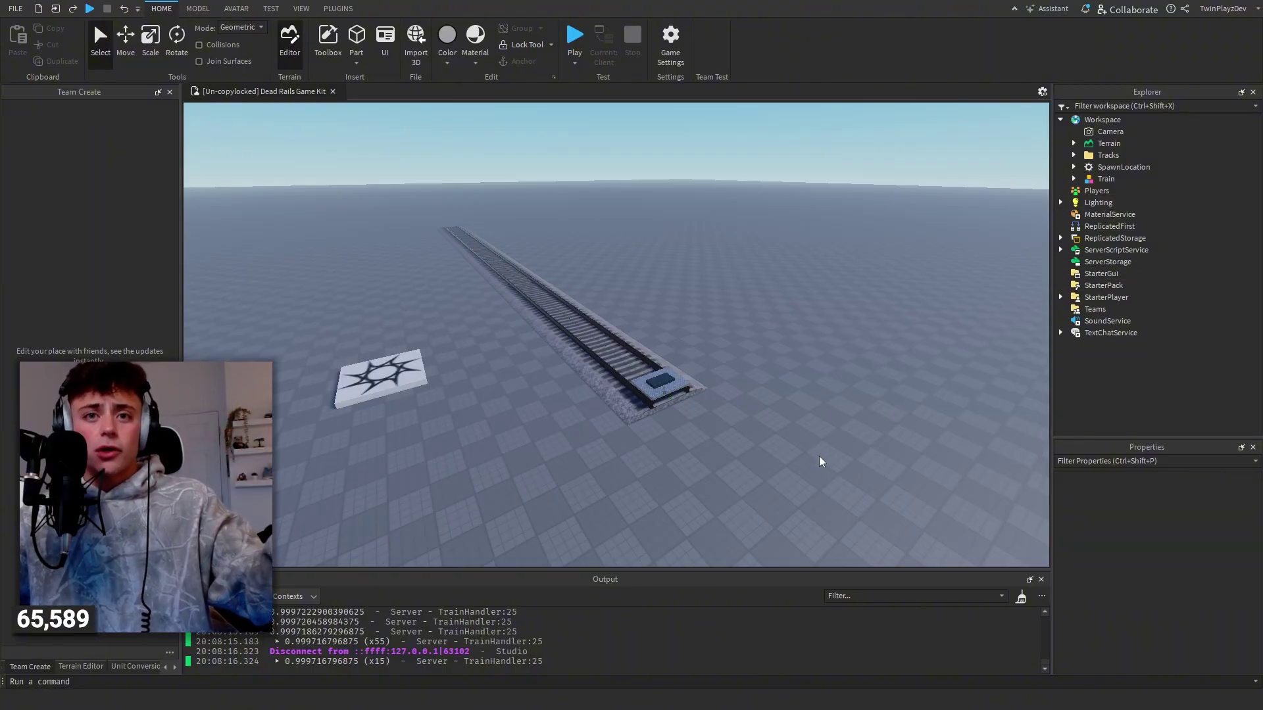
click(1020, 598)
key(w)
right_drag(789, 343, 736, 311)
key(a)
key(d)
key(s)
key(w)
key(a)
- Publish the current changes of the Dead Rails game kit to Roblox
click(15, 9)
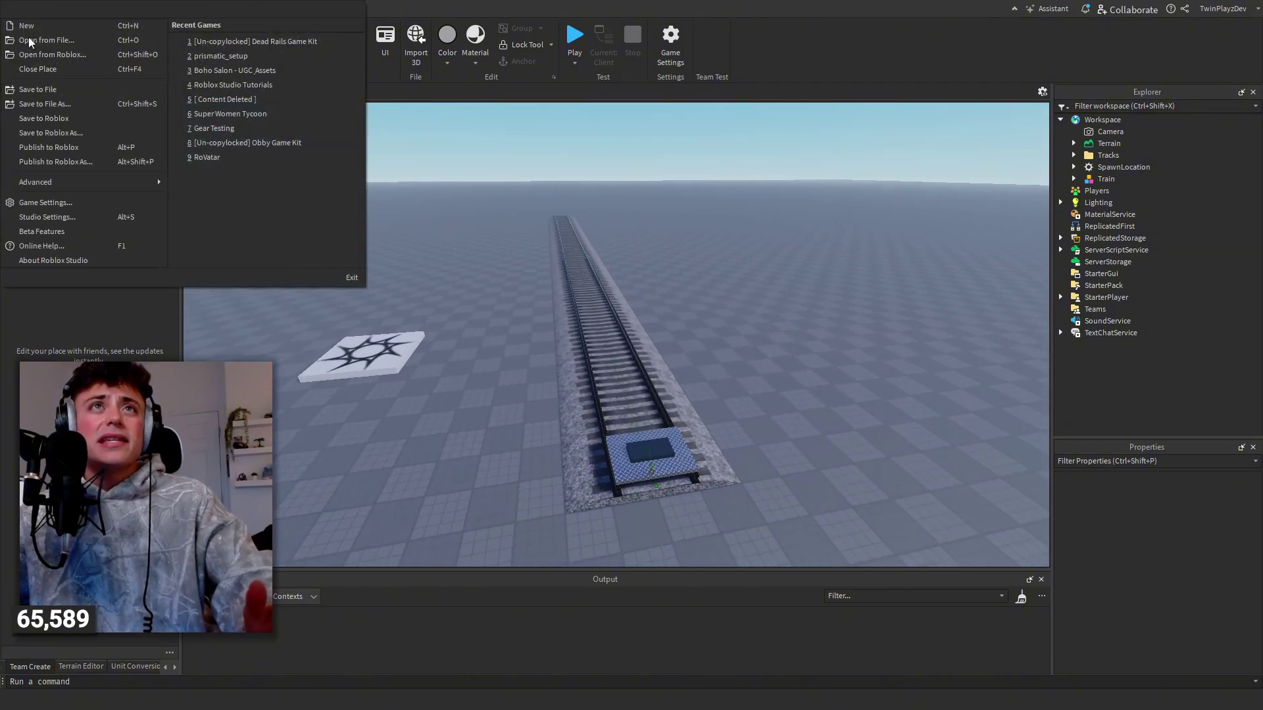
click(74, 147)
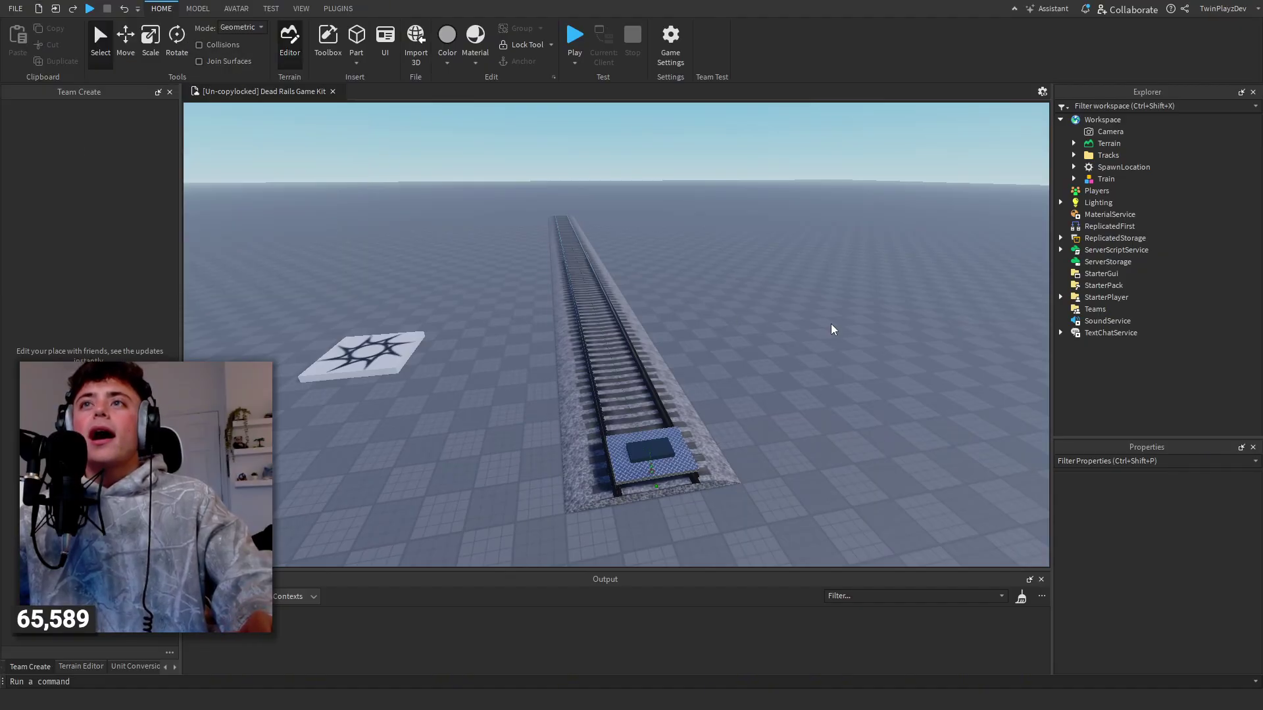
- Expand ServerScriptService and ReplicatedStorage, open the TrainHandler script and read through its code
right_drag(832, 330, 1001, 262)
click(1061, 250)
click(1060, 239)
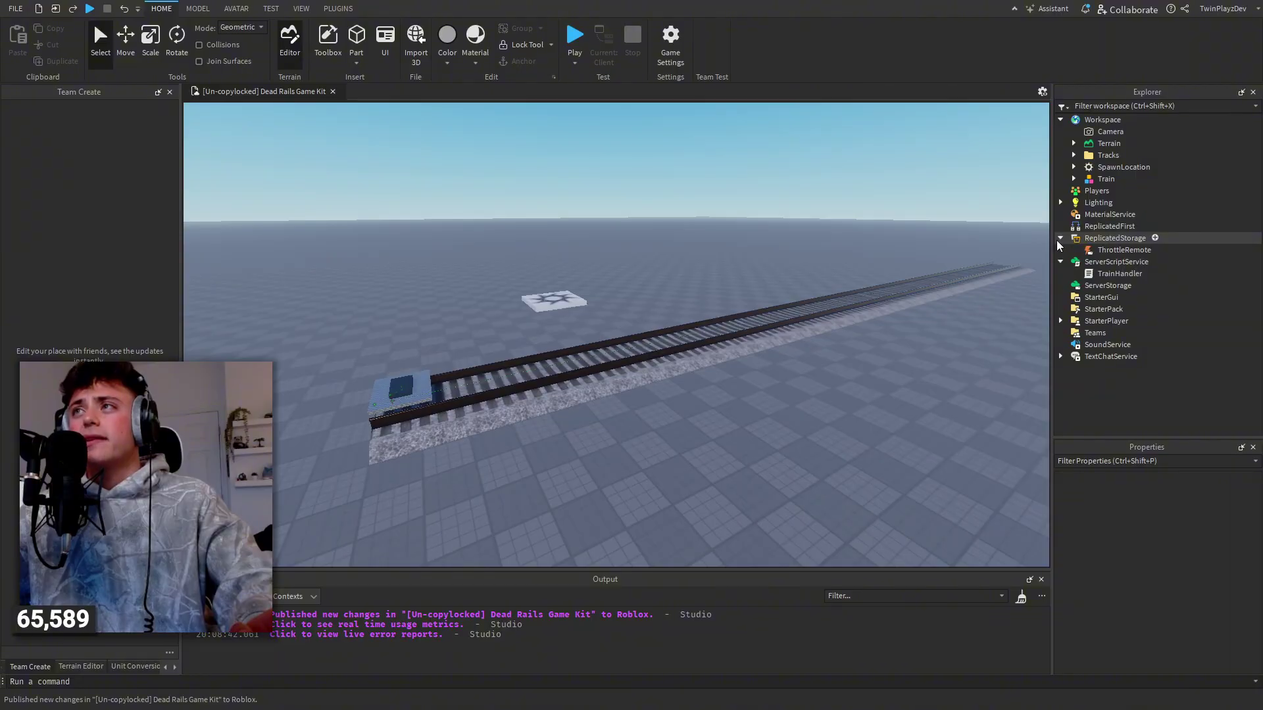
click(1103, 275)
double_click(1103, 274)
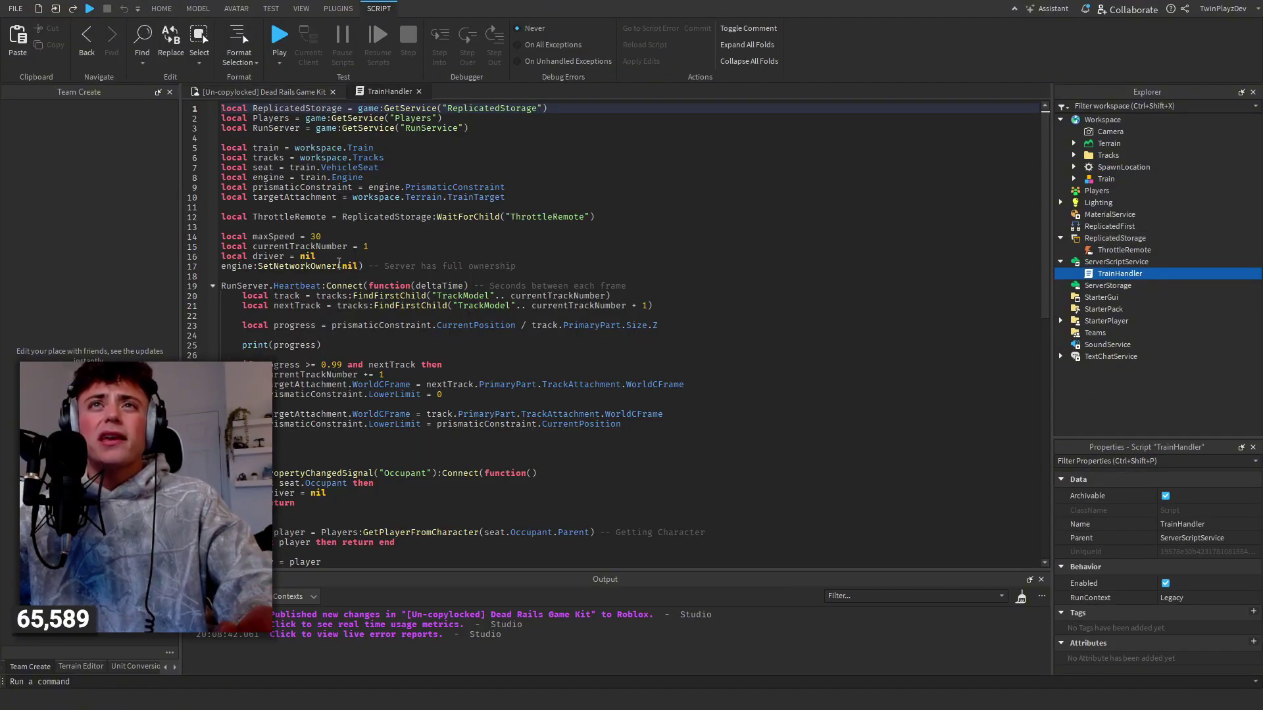
scroll(520, 263, down, 3)
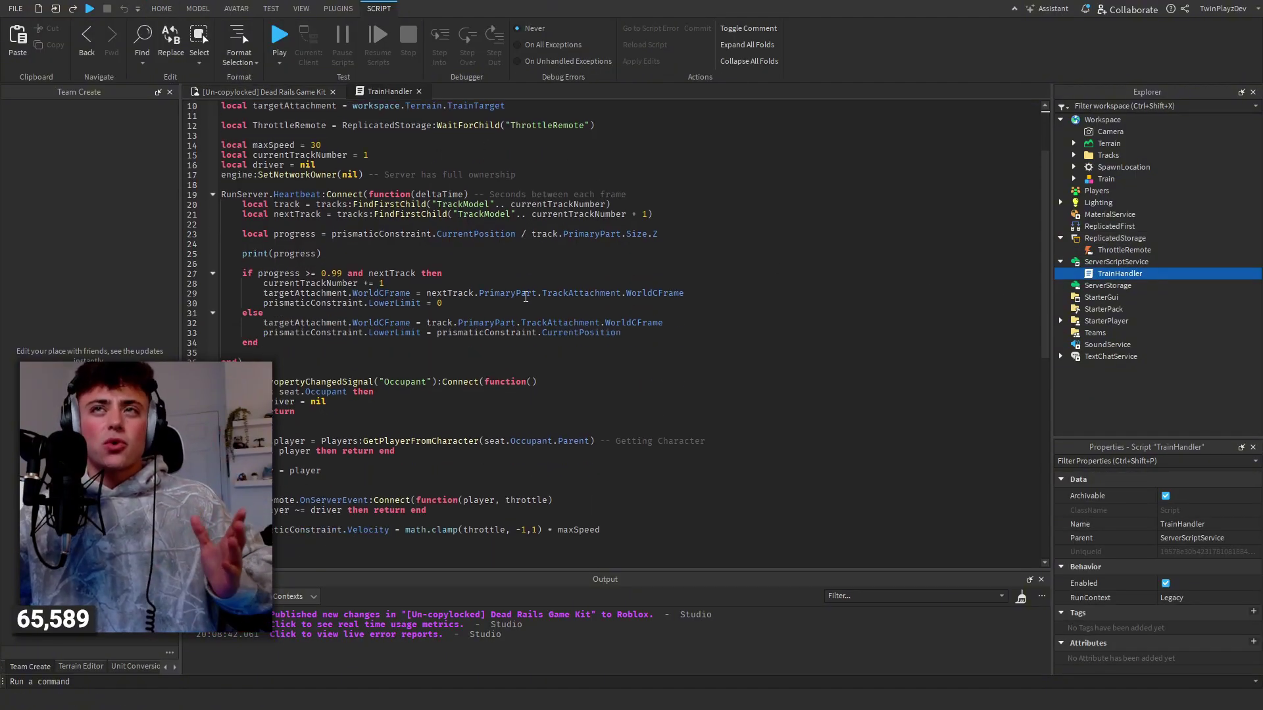
- Return to the 3D scene, view the train up close and select the PrismaticConstraint inside the Train model's Engine
click(264, 92)
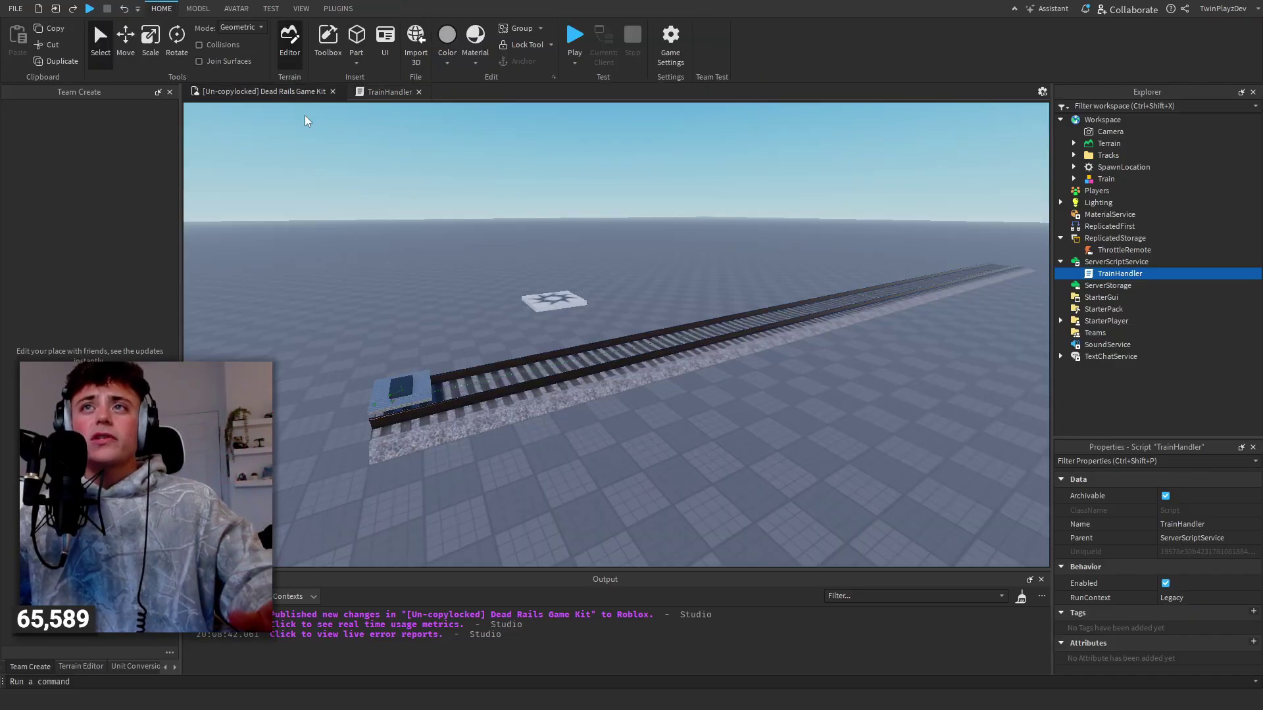
click(632, 308)
key(w)
right_drag(633, 308, 632, 303)
right_drag(820, 327, 862, 309)
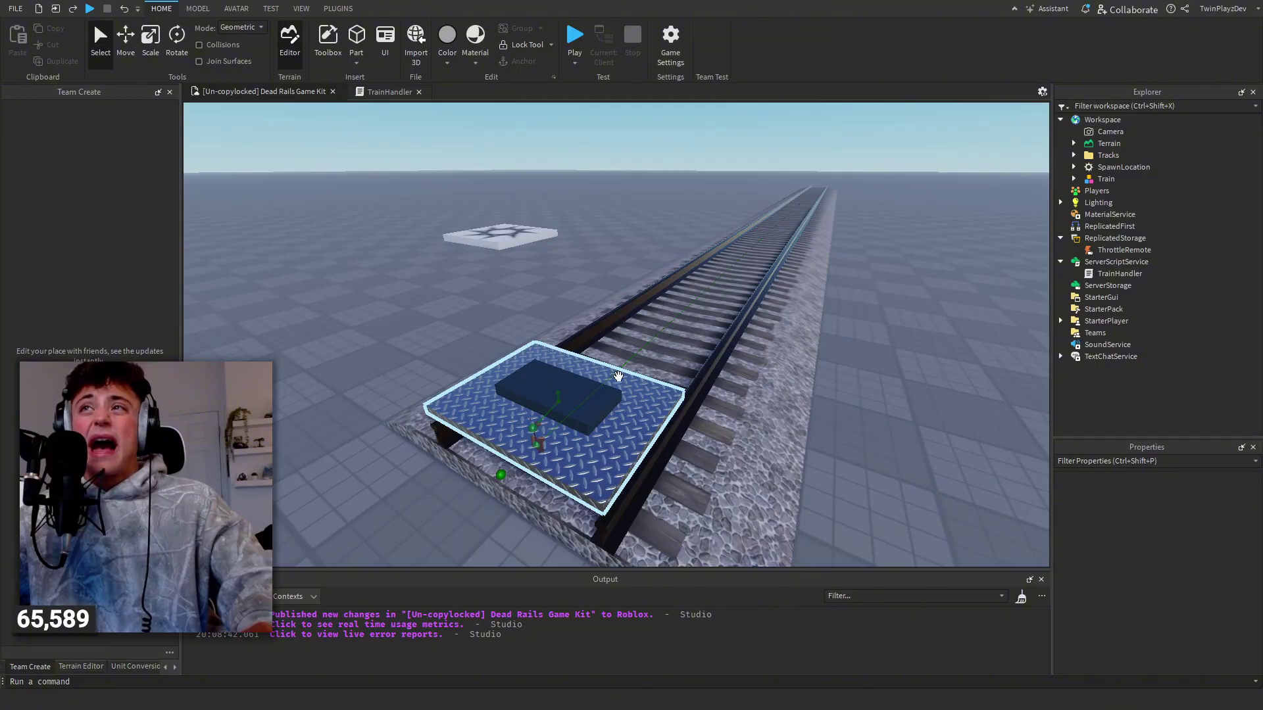
right_drag(617, 377, 724, 248)
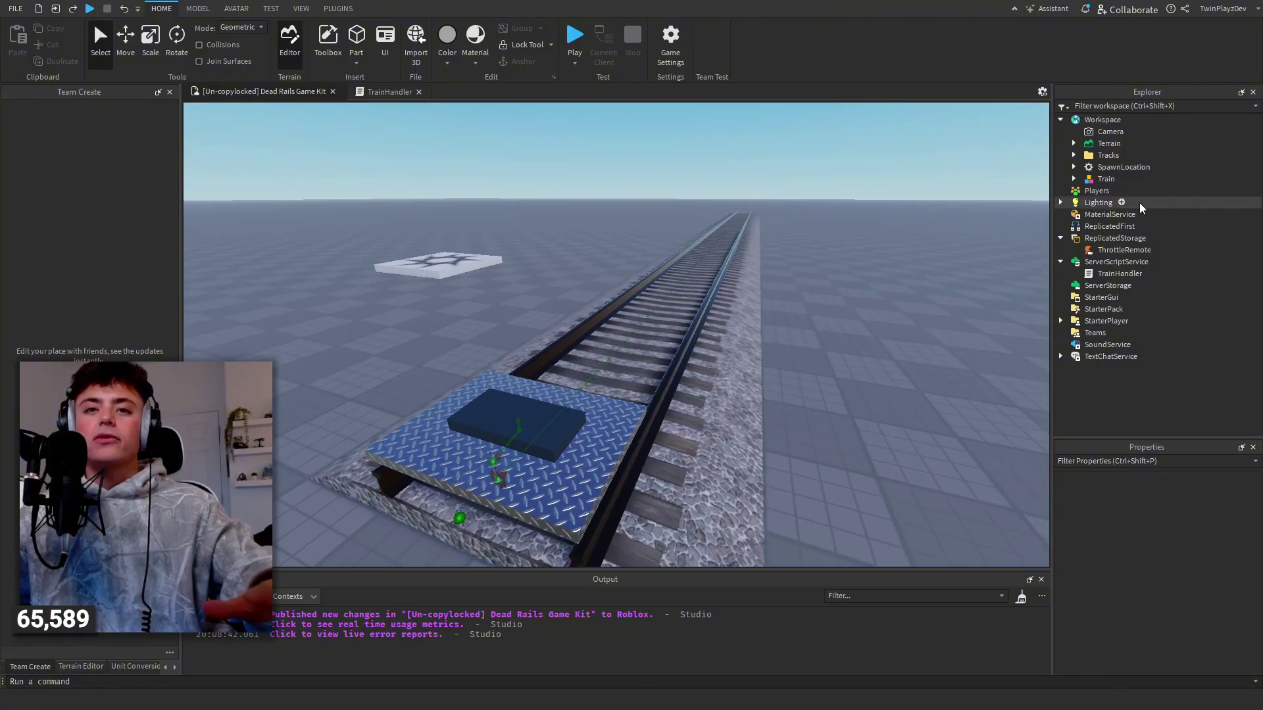
click(1105, 179)
click(1073, 179)
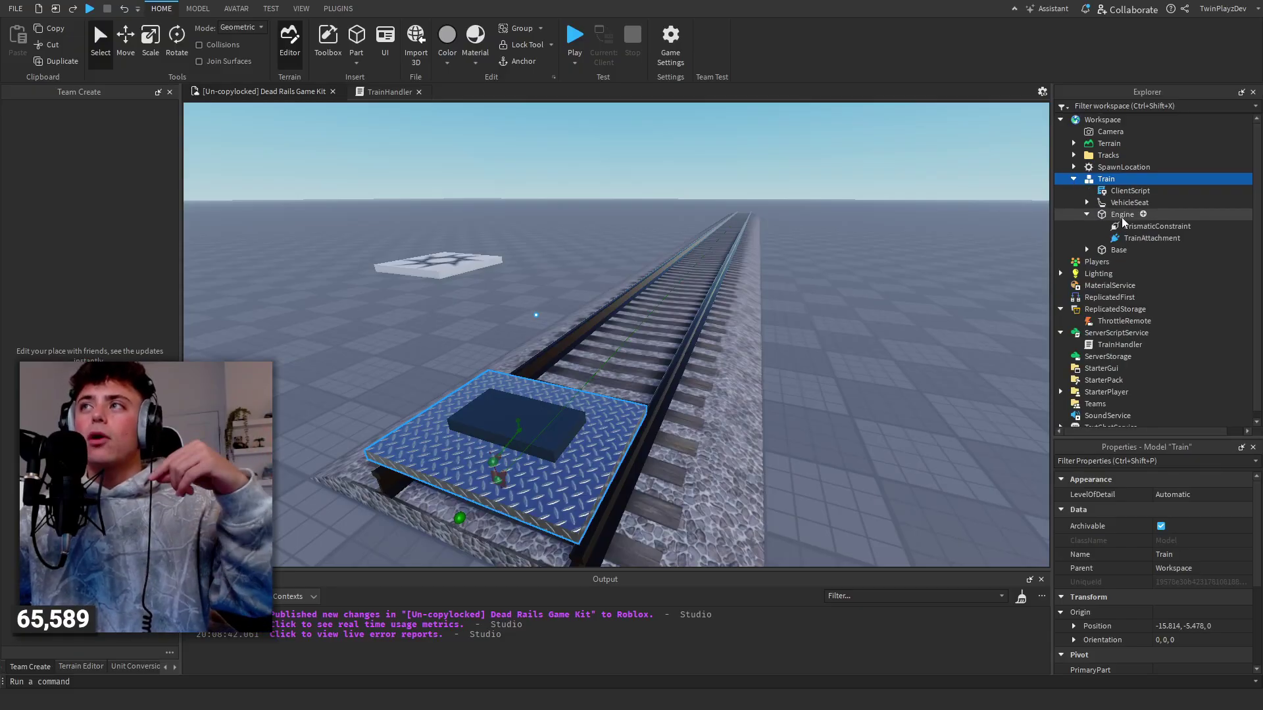
click(1153, 227)
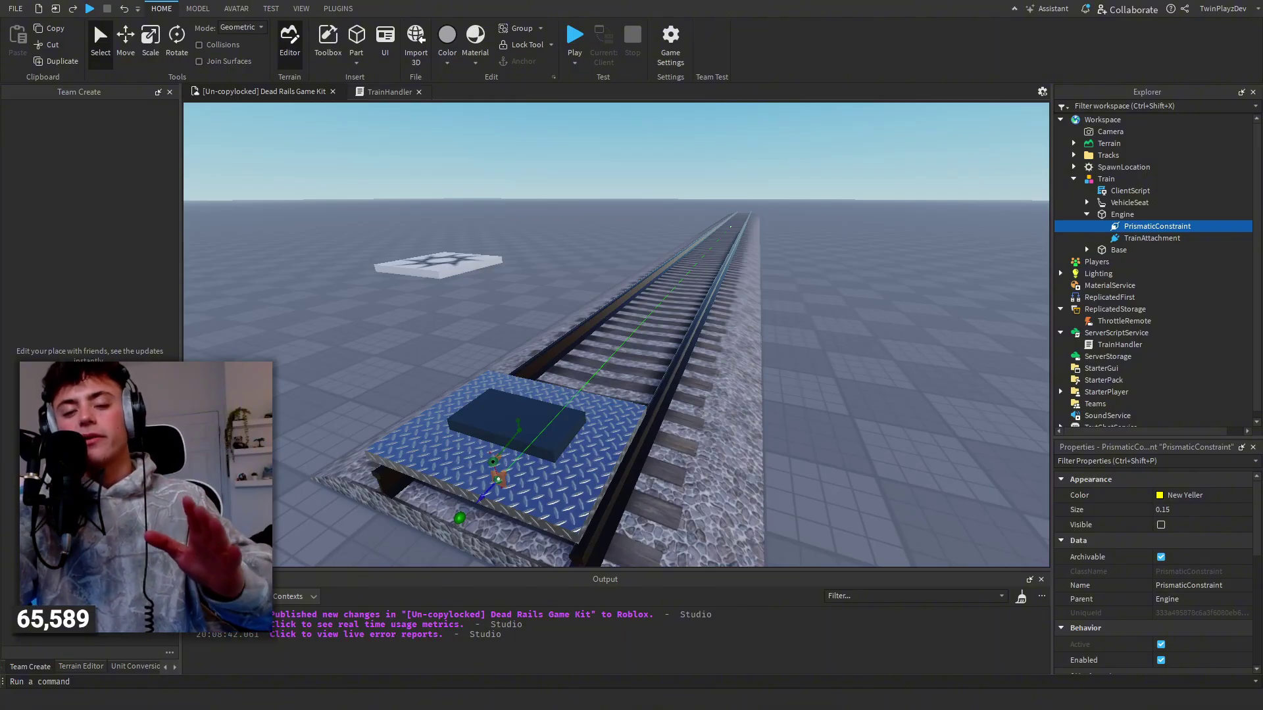
- Open the PrismaticConstraint documentation and read its description and inherited properties
key(F1)
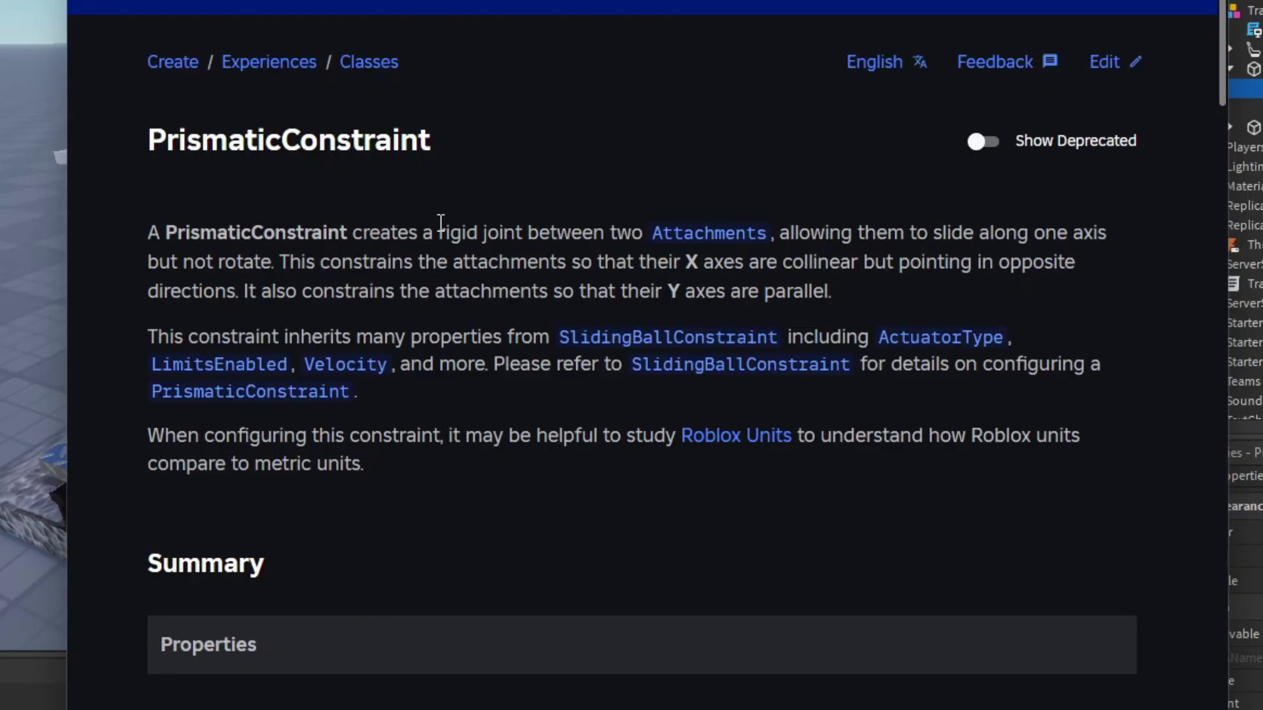
drag(889, 234, 225, 262)
click(497, 256)
scroll(551, 254, down, 8)
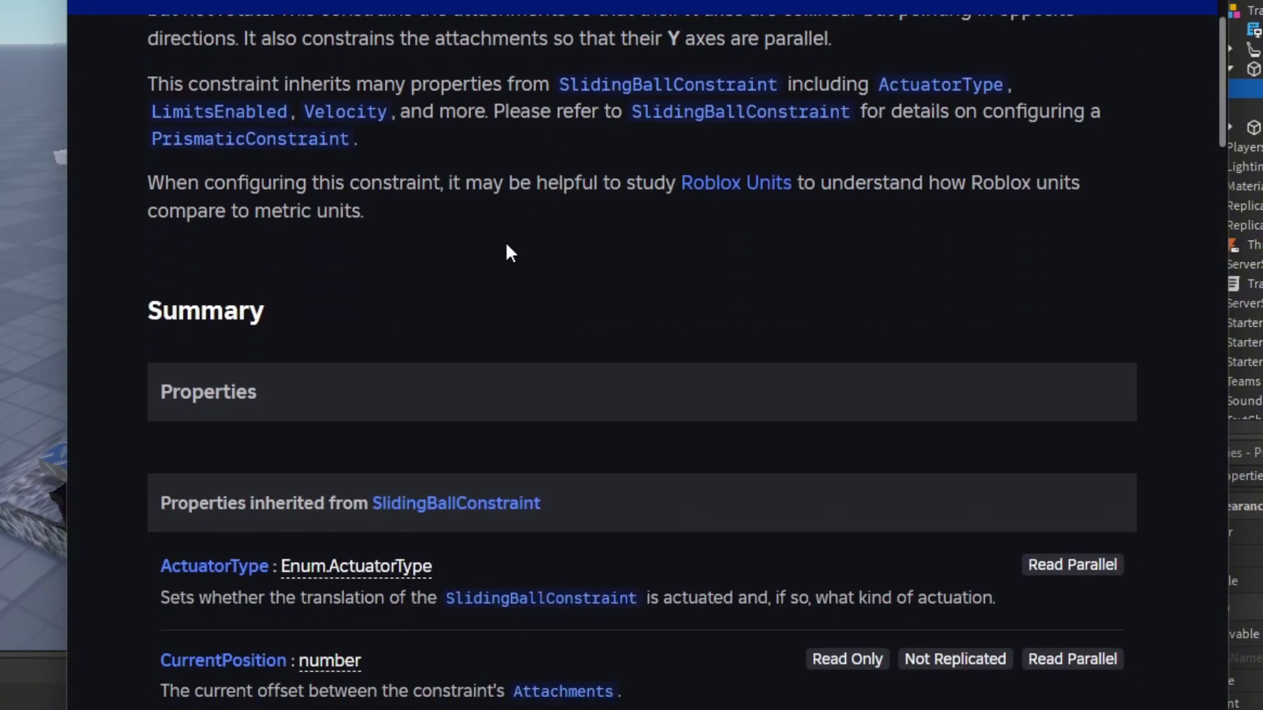
scroll(458, 370, down, 5)
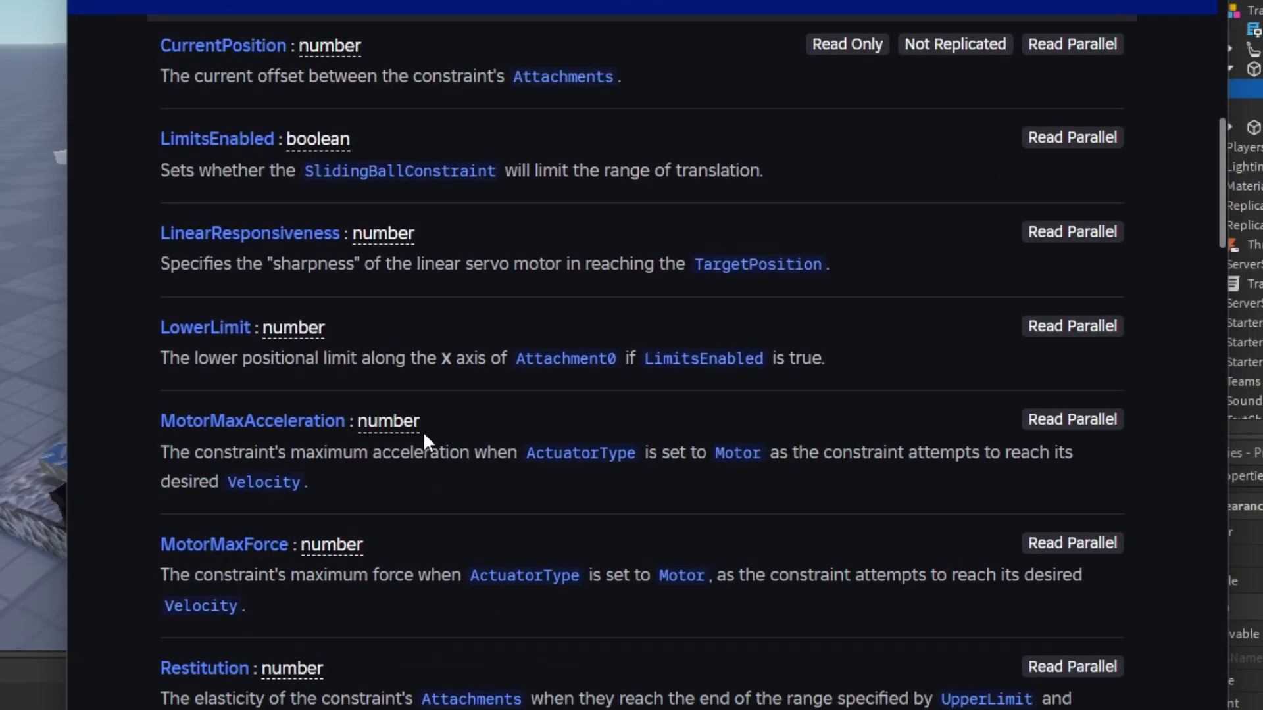
scroll(245, 341, down, 8)
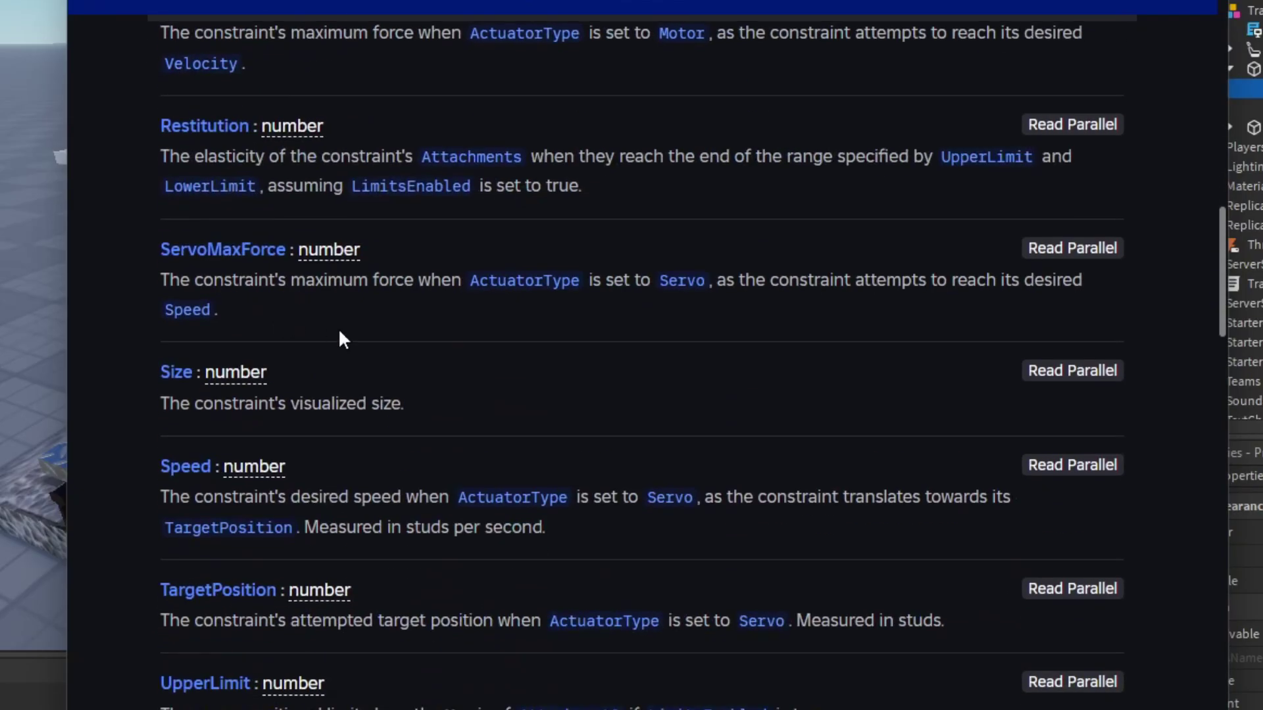
scroll(387, 356, down, 20)
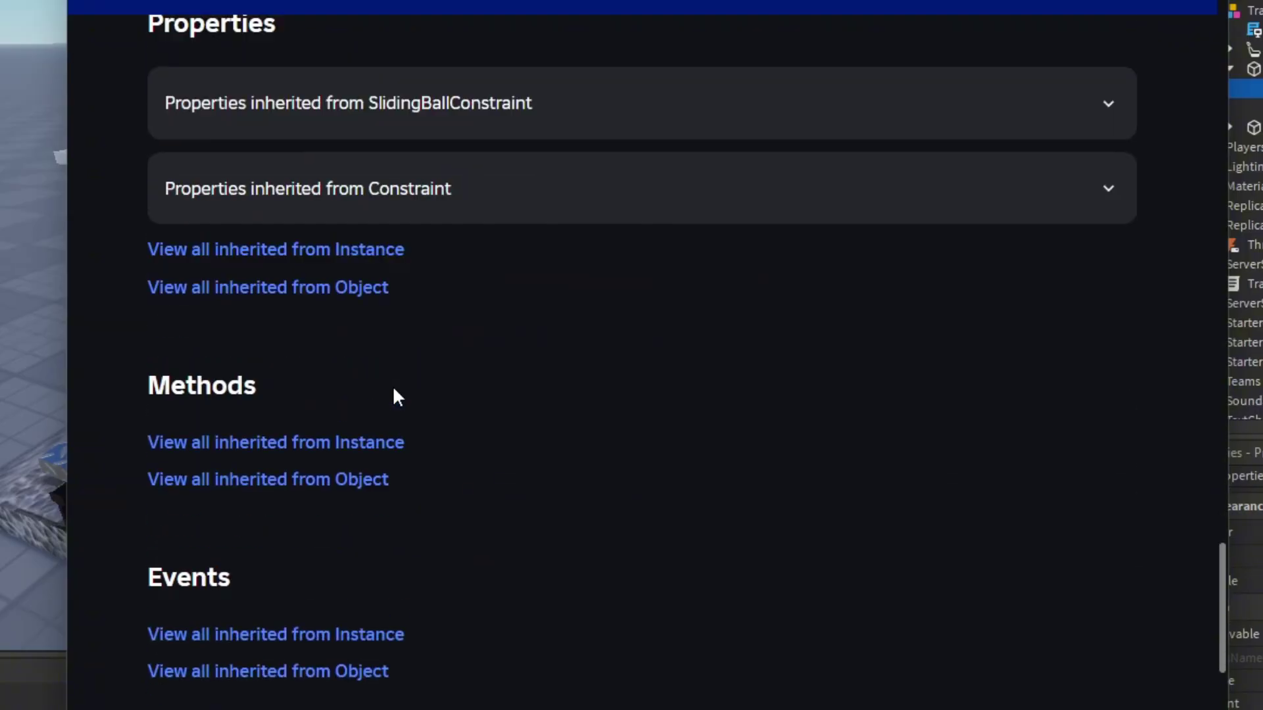
scroll(394, 394, up, 20)
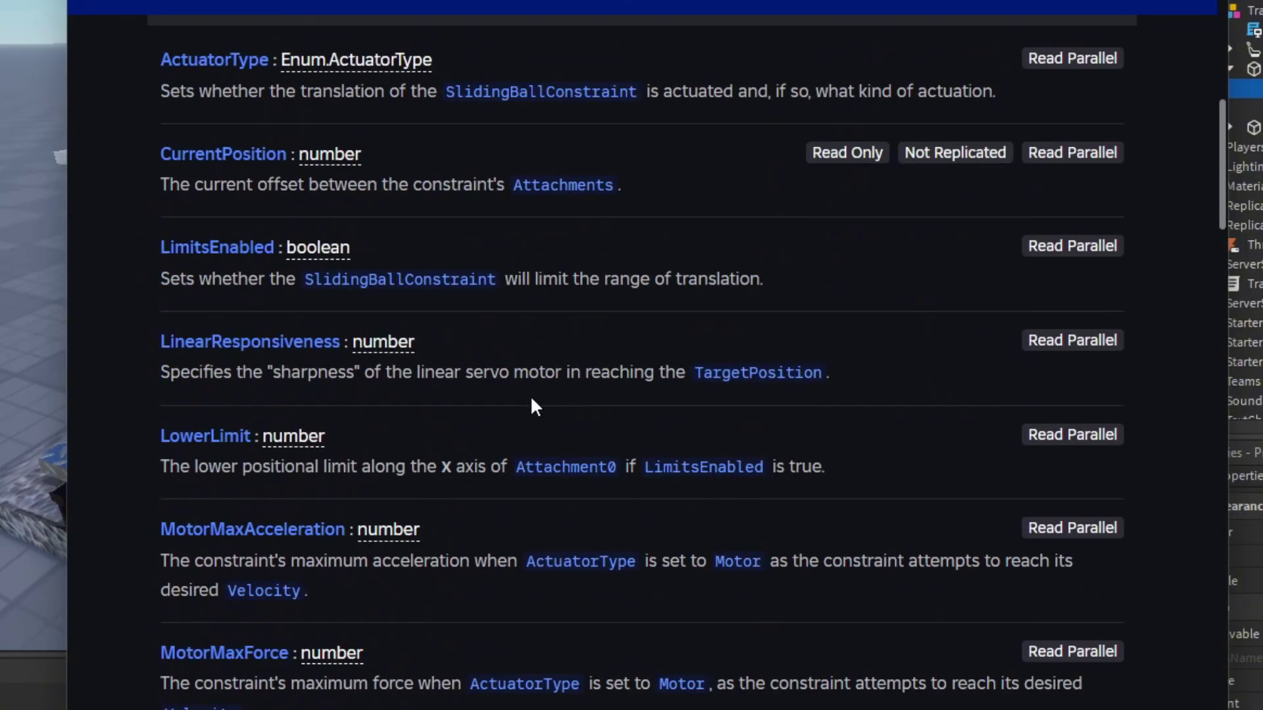
- Read the "Train Move System [Dead Rails]" forum post, including its "How it works" section
mouse_move(359, 351)
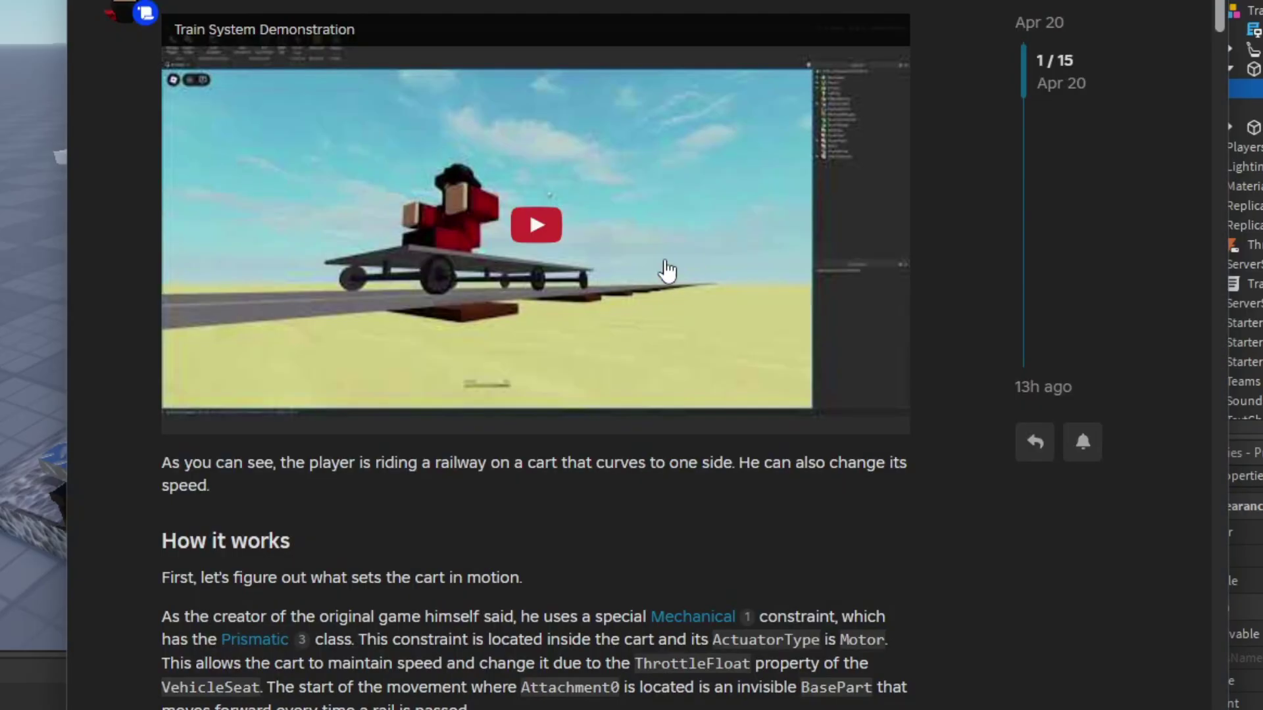
scroll(669, 274, up, 7)
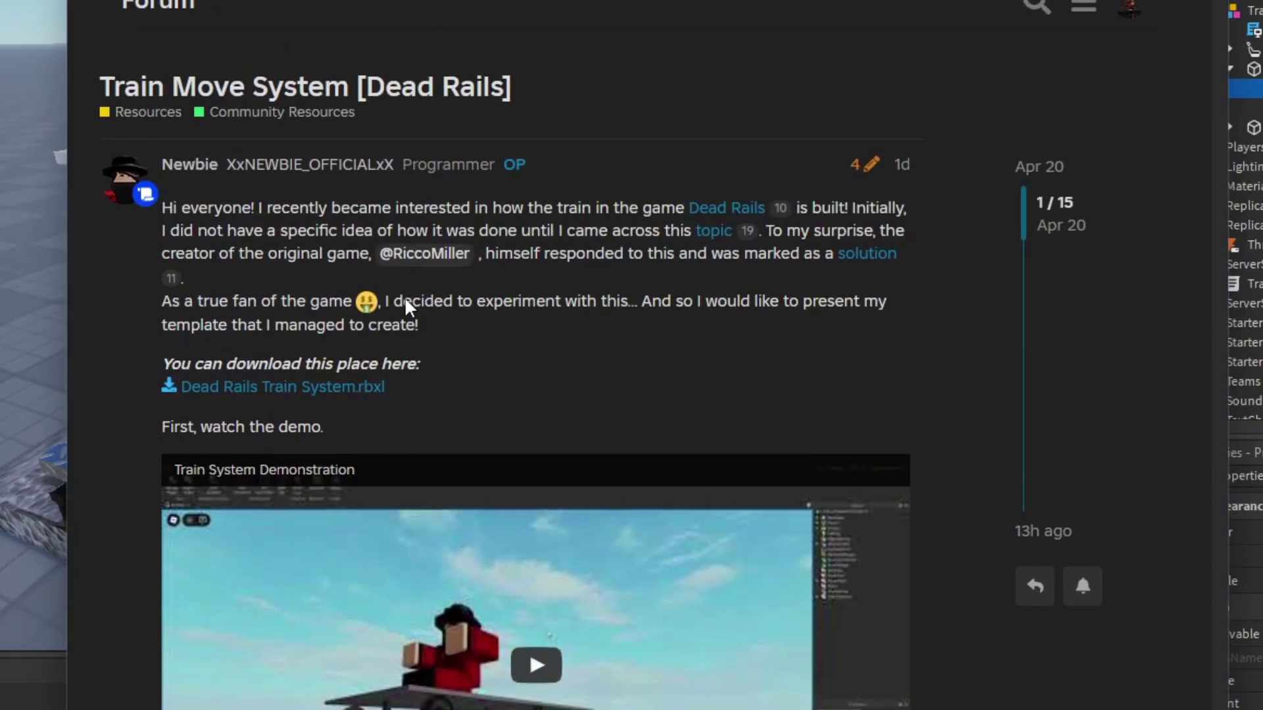
scroll(645, 252, down, 10)
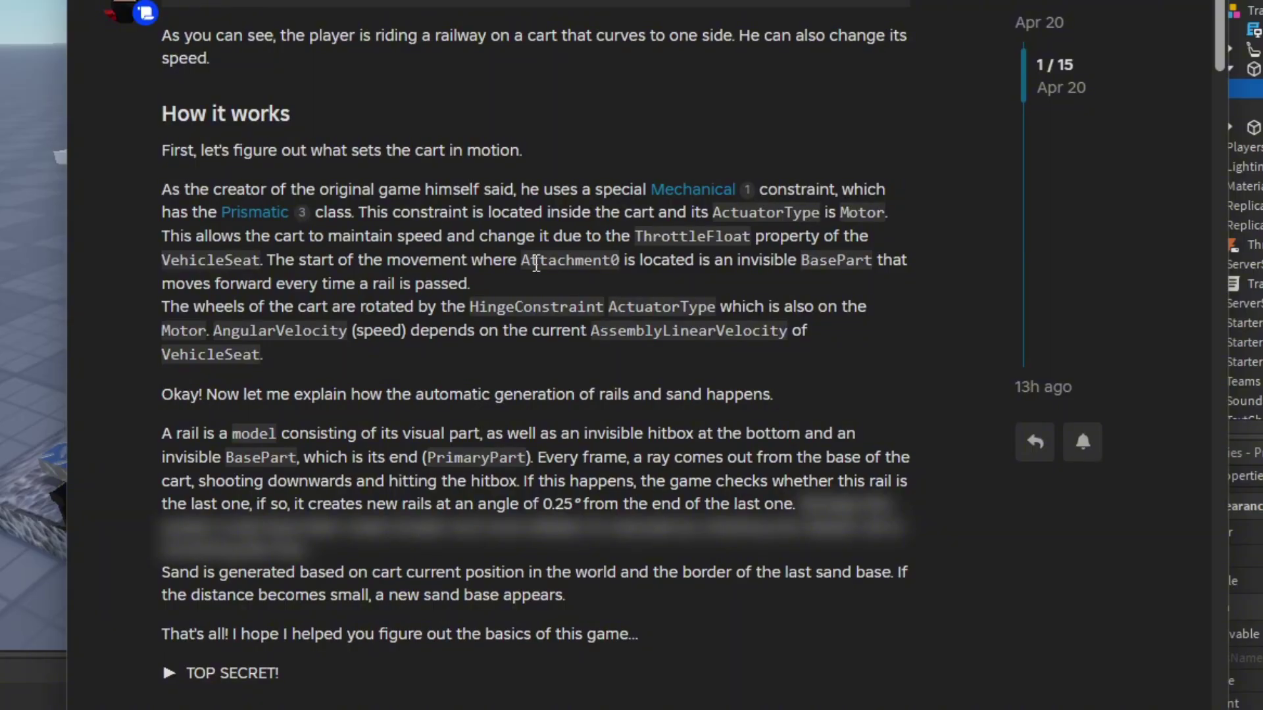
scroll(500, 238, up, 4)
scroll(584, 305, down, 4)
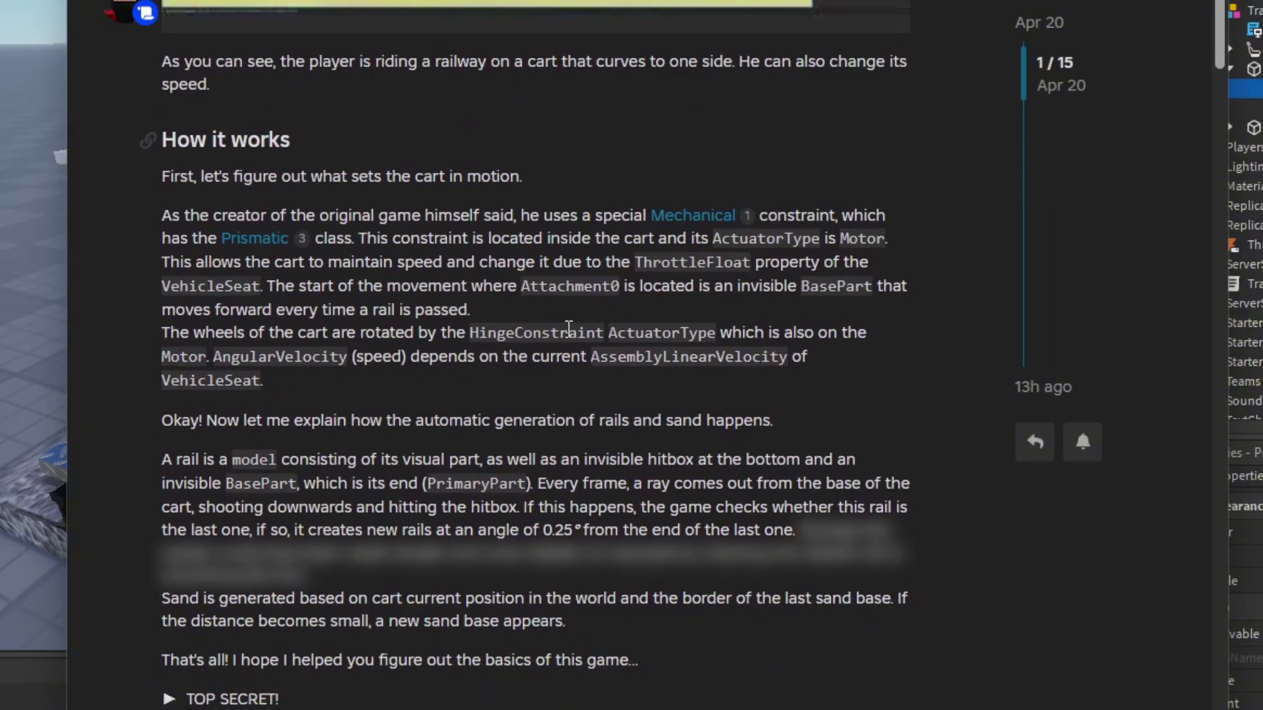
- Read the first reply's explanation of the Prismatic Constraint and Mover, highlighting the key passages
scroll(382, 289, down, 13)
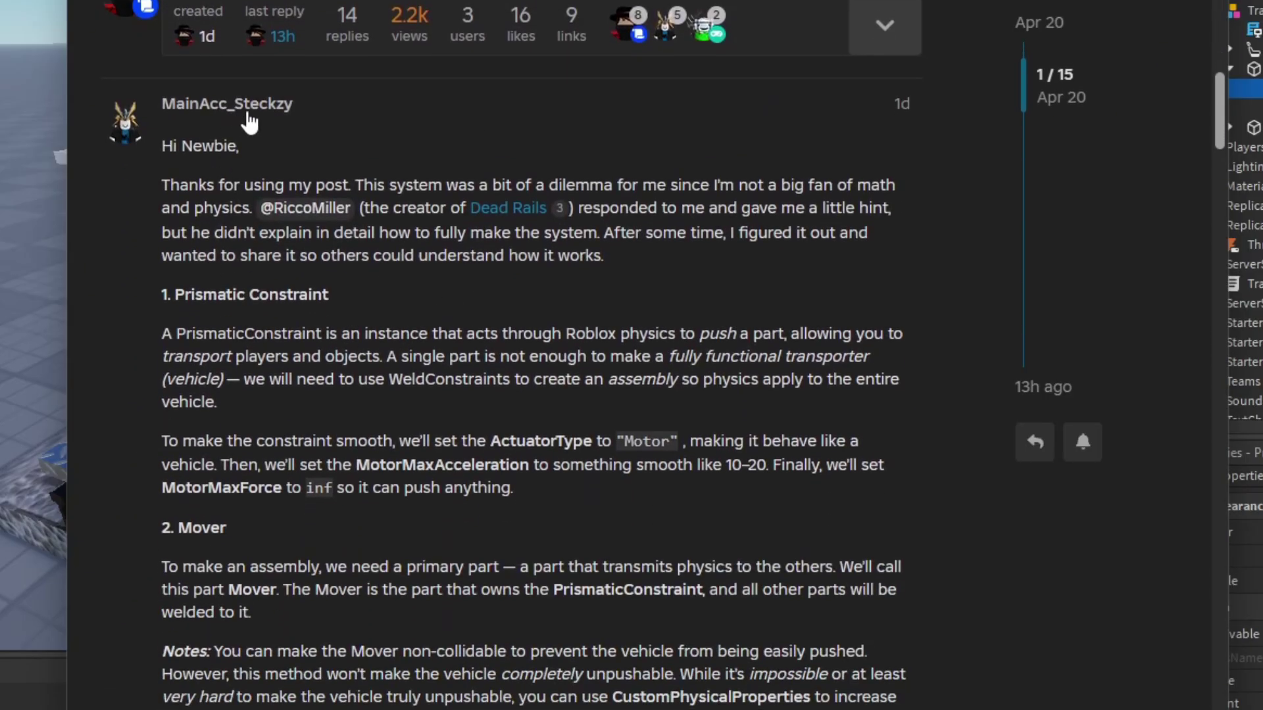
scroll(385, 277, down, 2)
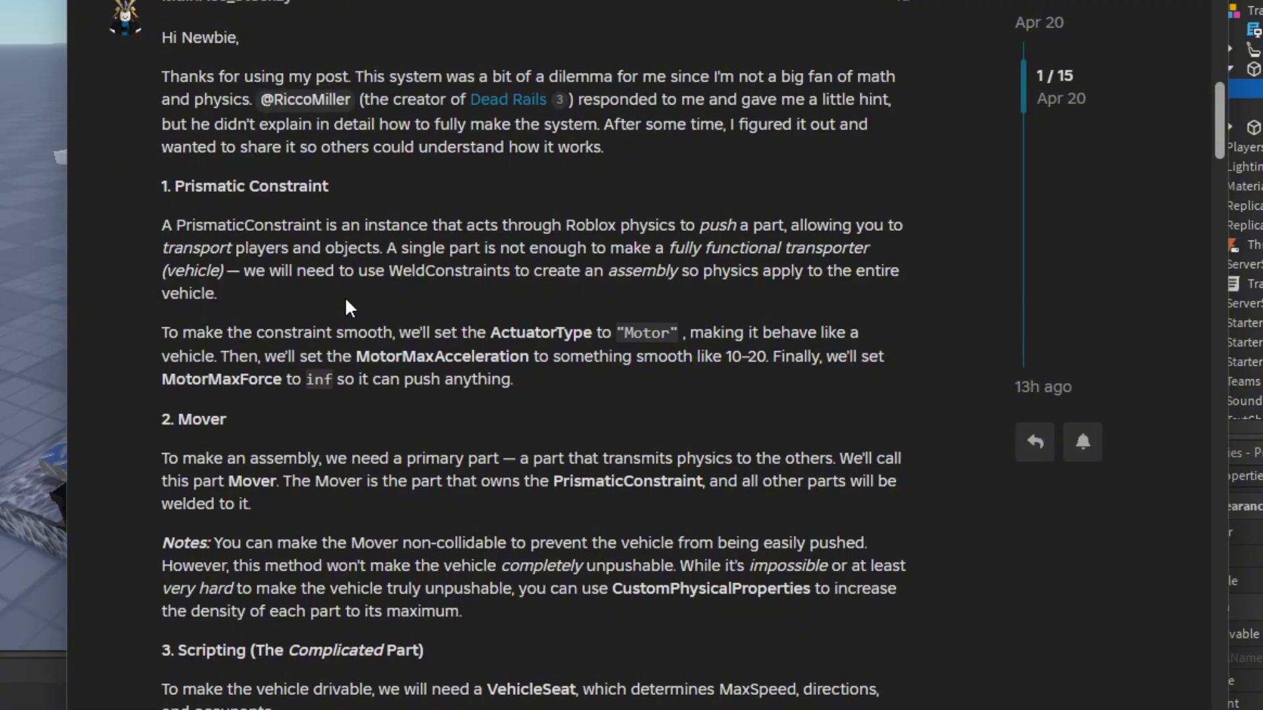
drag(434, 226, 787, 227)
click(770, 236)
drag(393, 253, 723, 268)
click(723, 268)
scroll(507, 363, down, 5)
scroll(496, 350, down, 7)
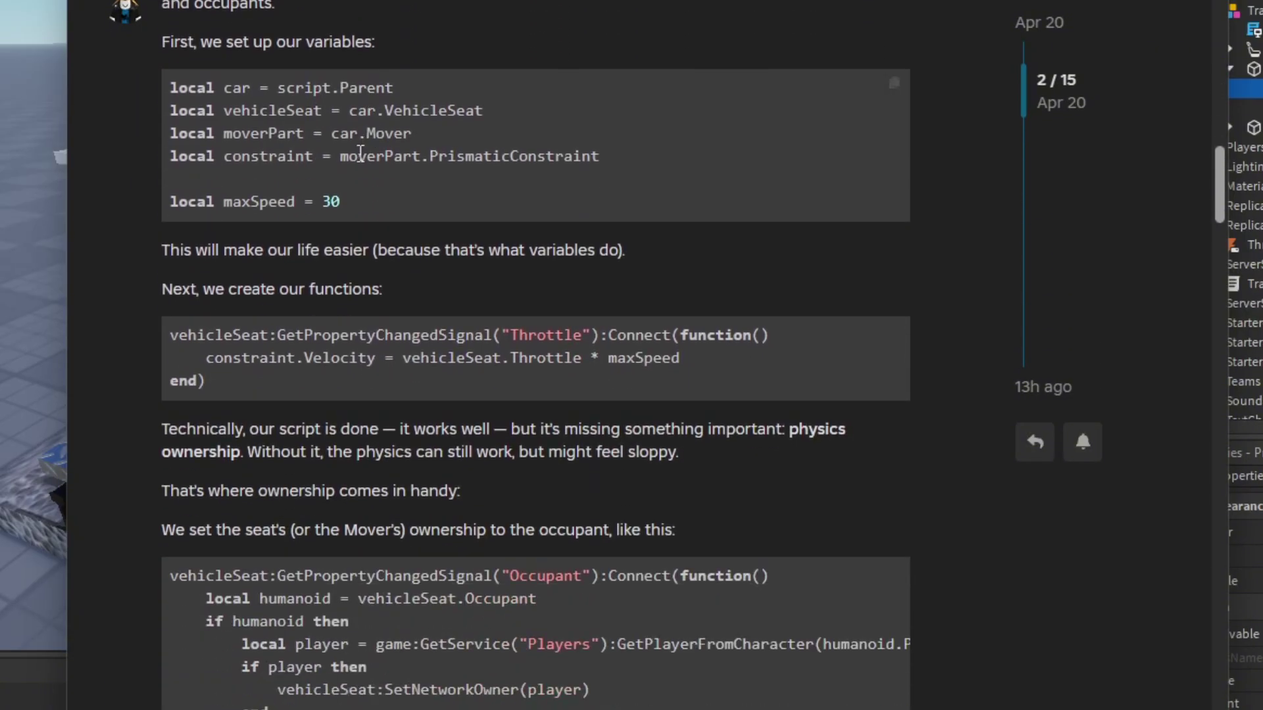
- Examine the reply's throttle and occupant code, highlighting the SetNetworkOwner line, and read on to the end of the full script
scroll(345, 276, down, 2)
scroll(344, 289, down, 2)
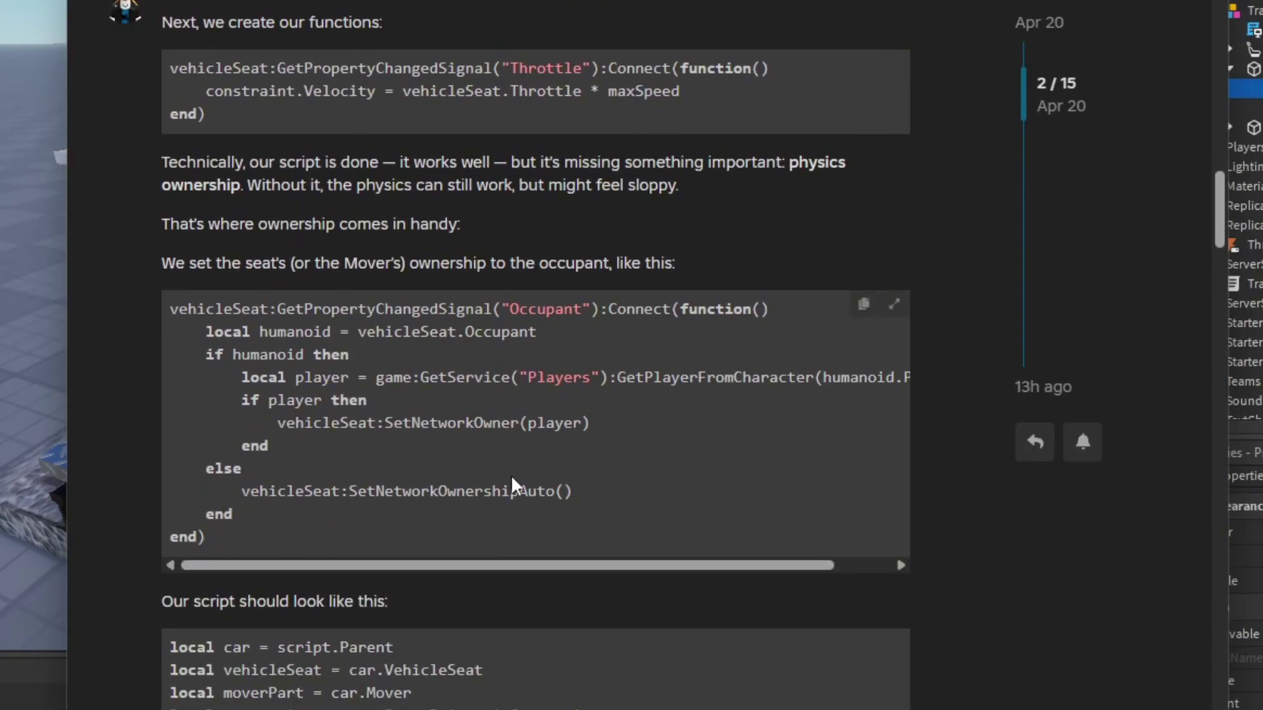
scroll(515, 487, down, 2)
drag(589, 315, 277, 316)
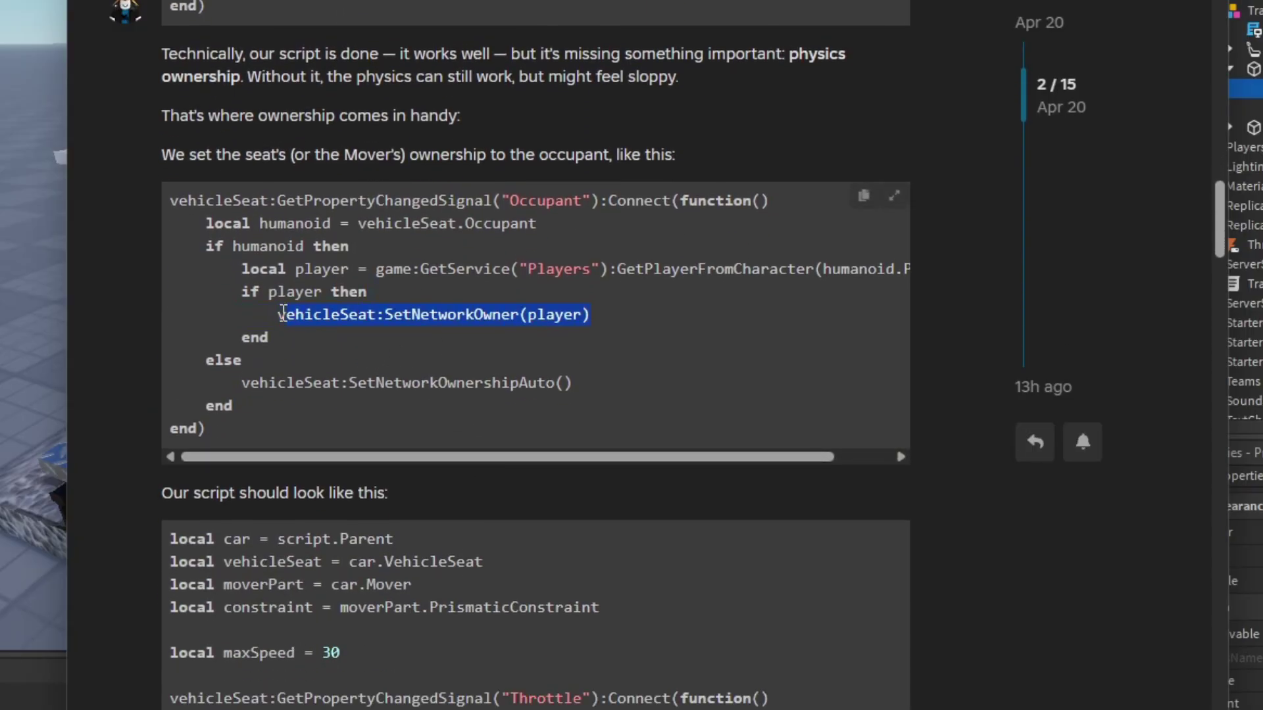
click(277, 316)
scroll(277, 313, down, 3)
scroll(277, 311, down, 5)
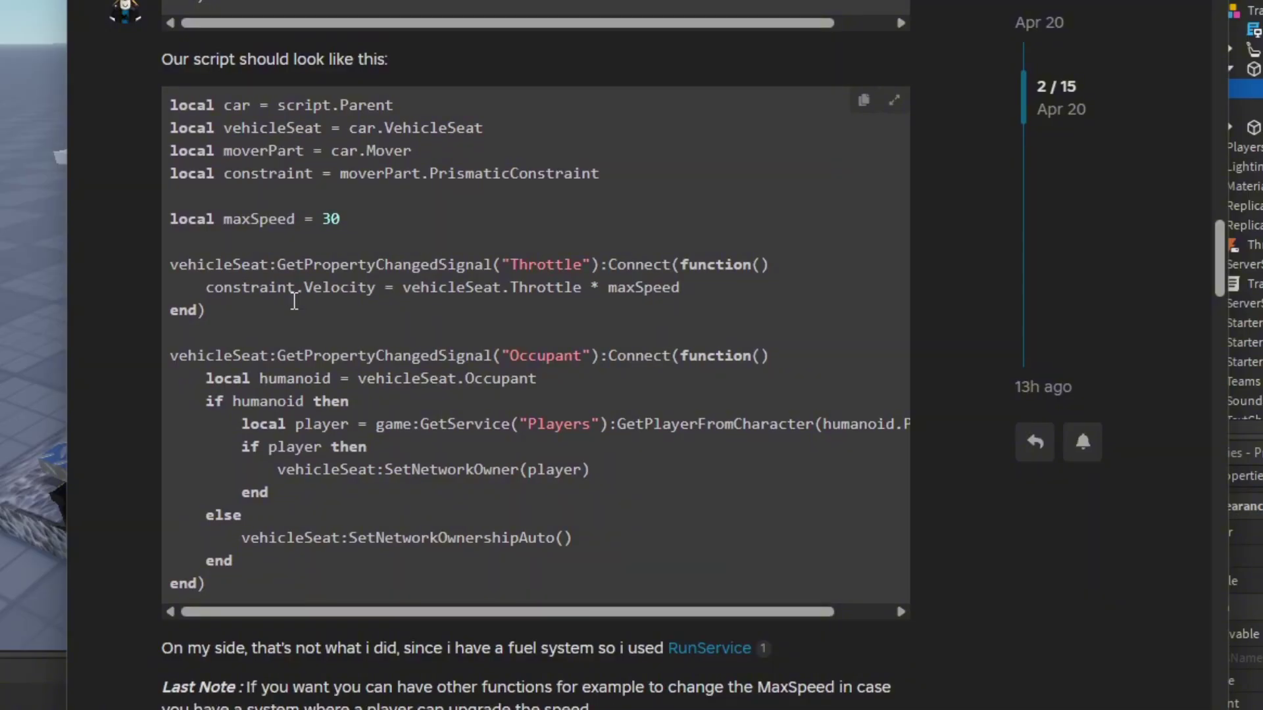
mouse_move(379, 611)
mouse_down()
mouse_move(447, 613)
mouse_move(357, 600)
mouse_up()
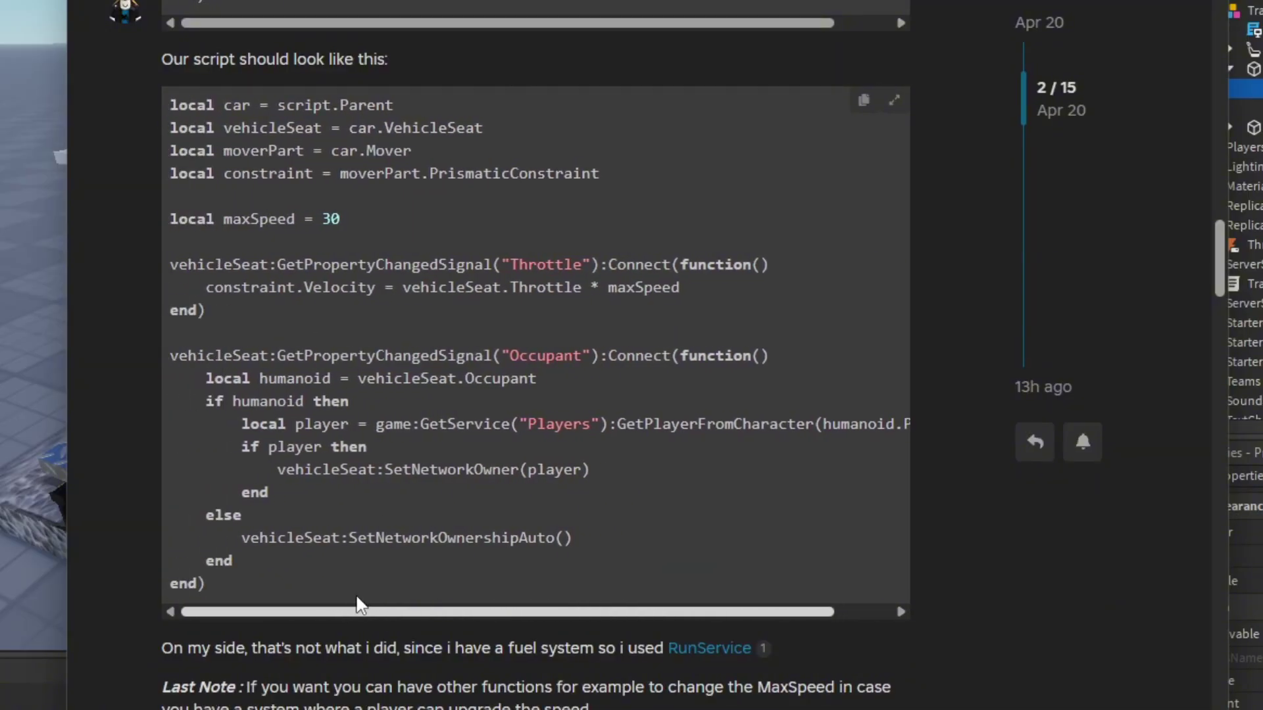
scroll(377, 376, down, 10)
scroll(464, 336, down, 6)
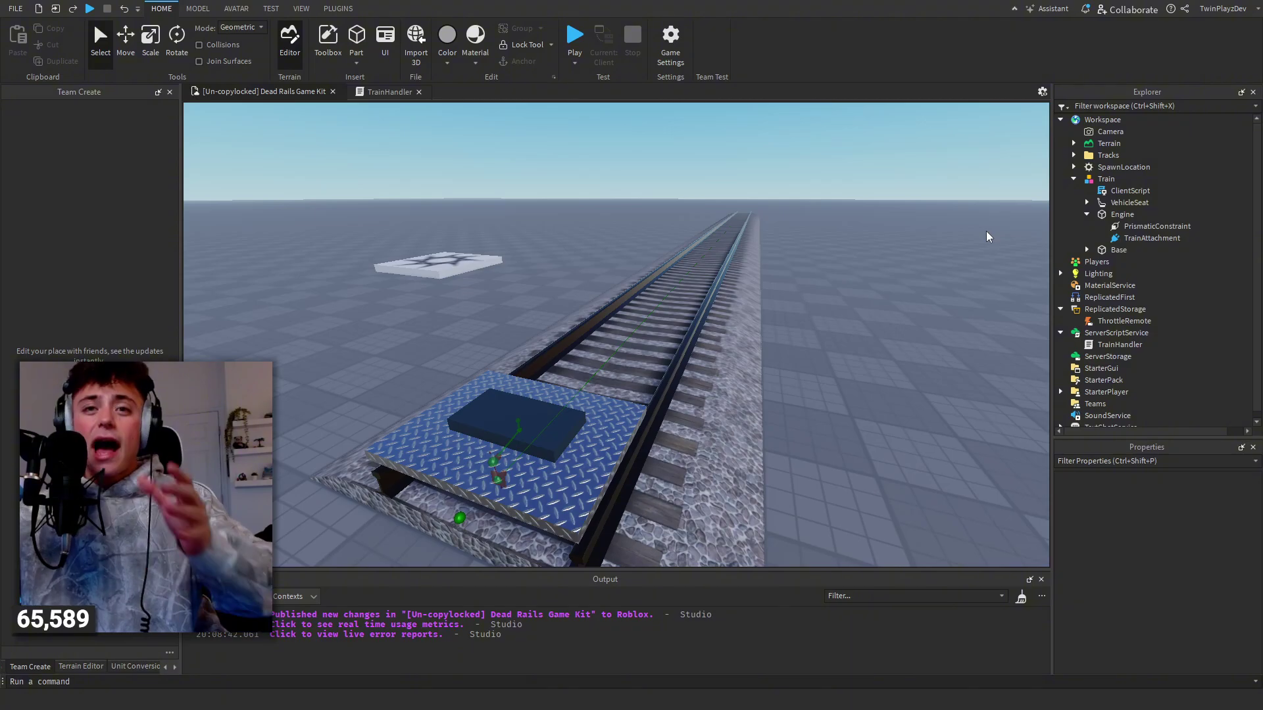
- Back in Roblox Studio, collapse the Train model, focus the view on it to inspect it, and deselect it
click(1074, 179)
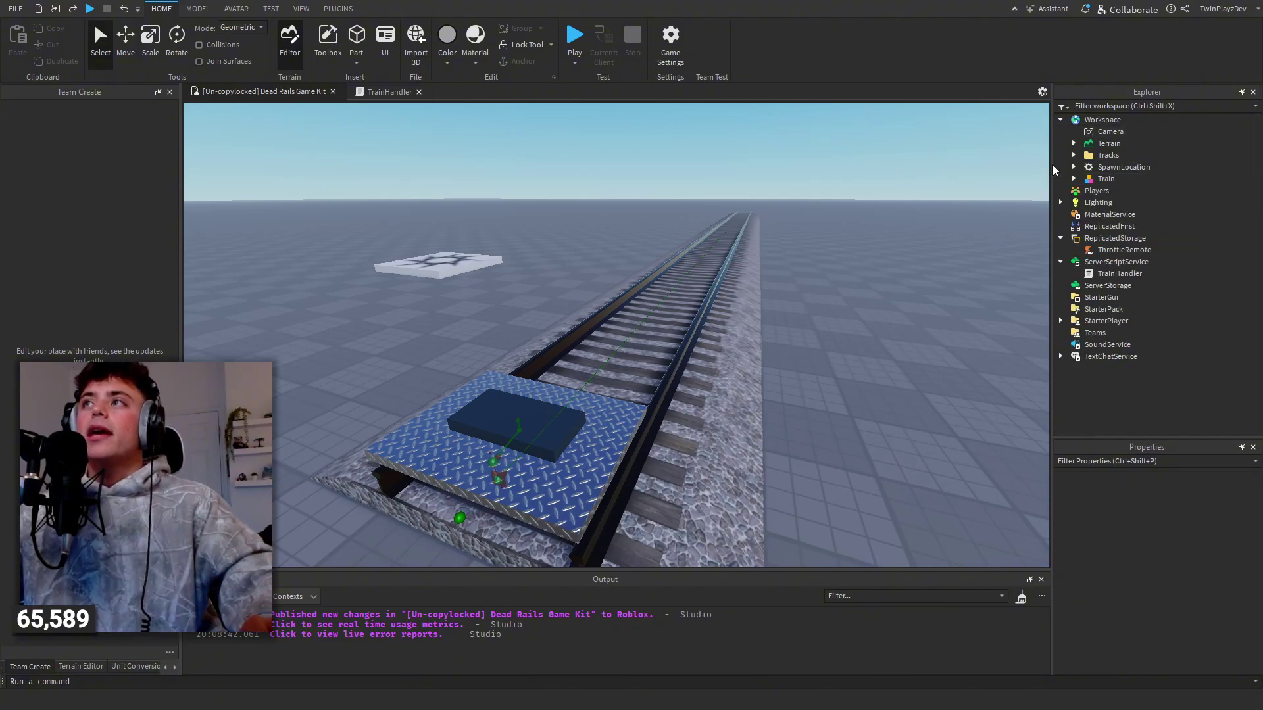
click(1105, 179)
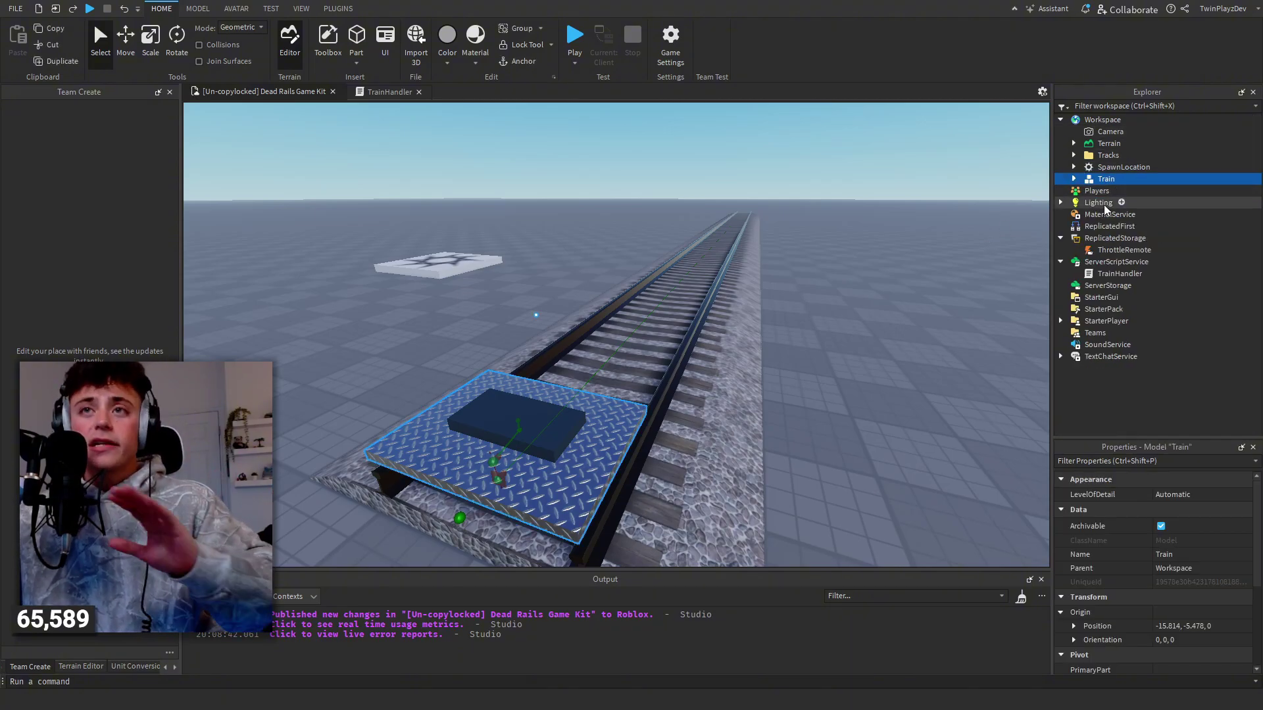
key(f)
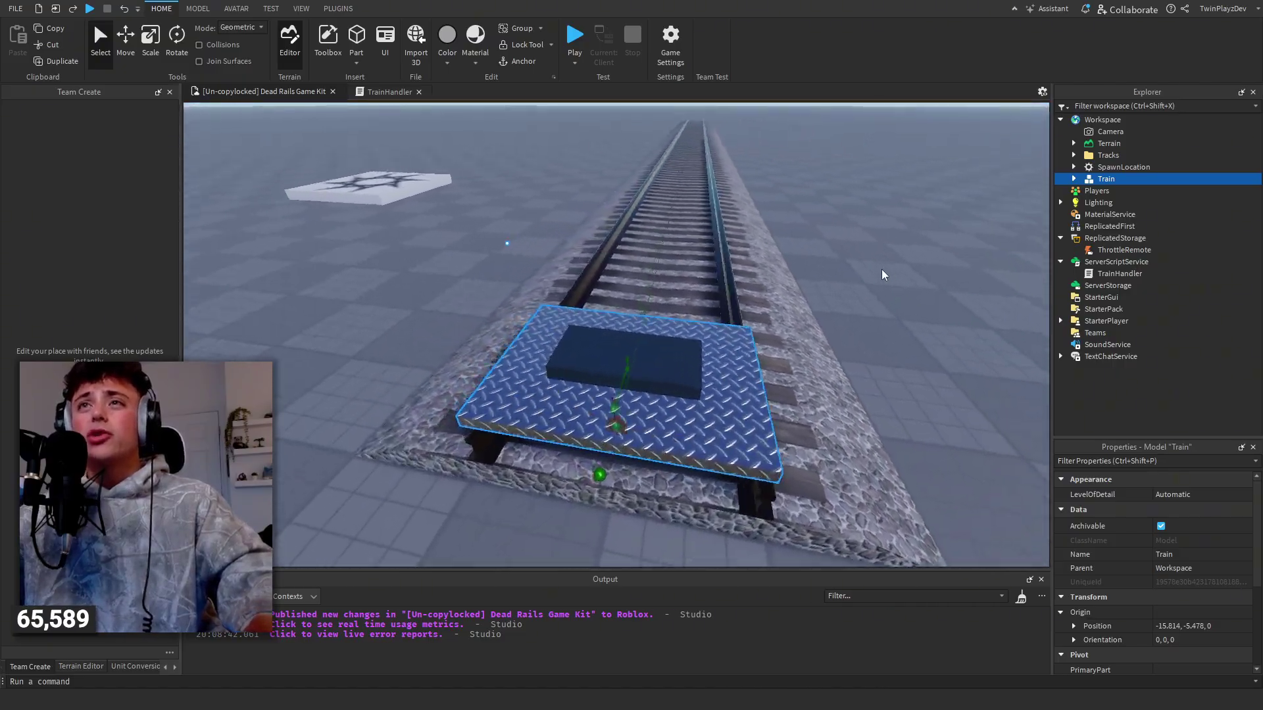
right_drag(883, 275, 909, 276)
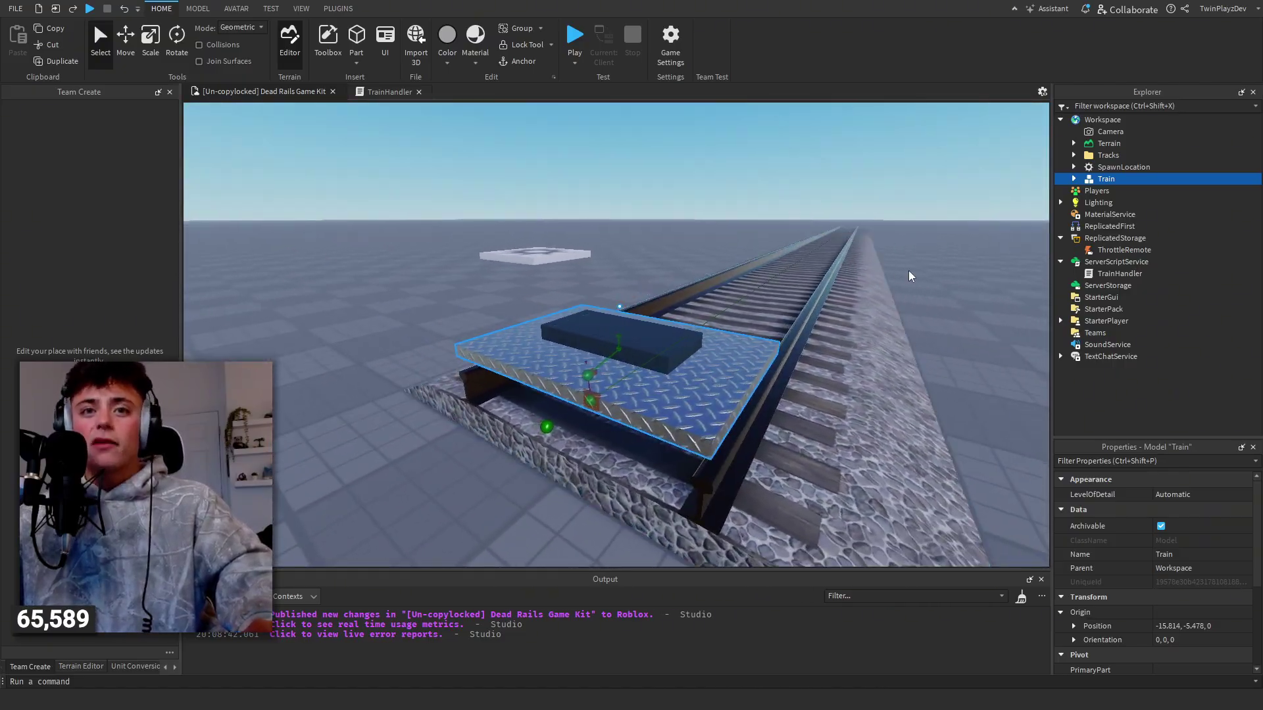
scroll(907, 272, down, 3)
click(909, 269)
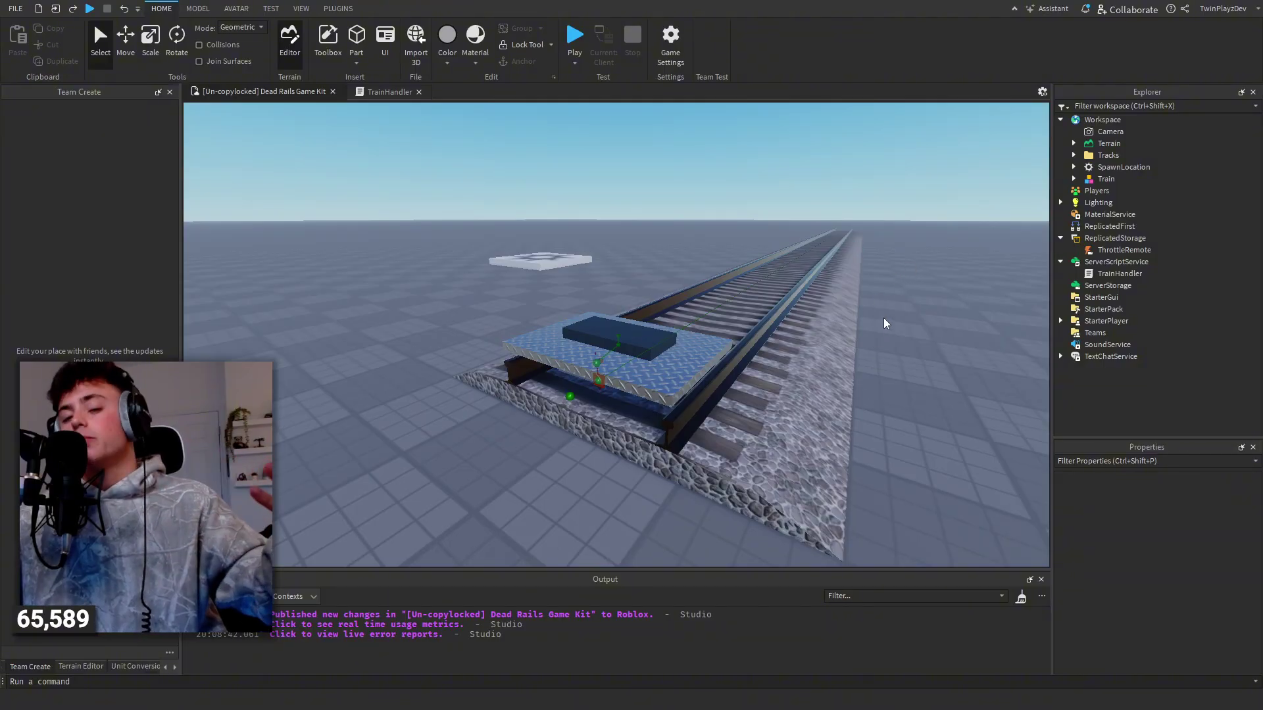
- Widen the Team Create area and clear the publish messages from the output log
drag(183, 268, 295, 268)
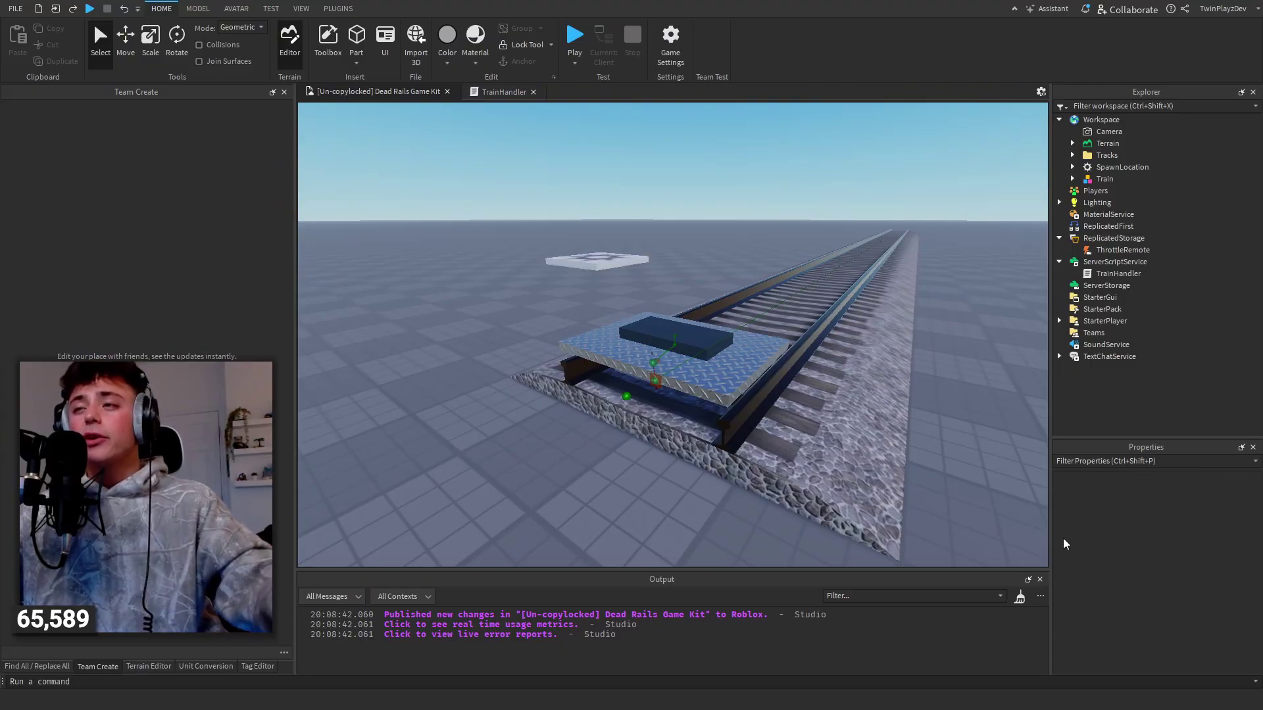
click(1021, 600)
- Expand the Train model, collapse its Engine contents, and focus the view on the VehicleSeat to inspect it
right_drag(996, 447, 808, 289)
click(1072, 179)
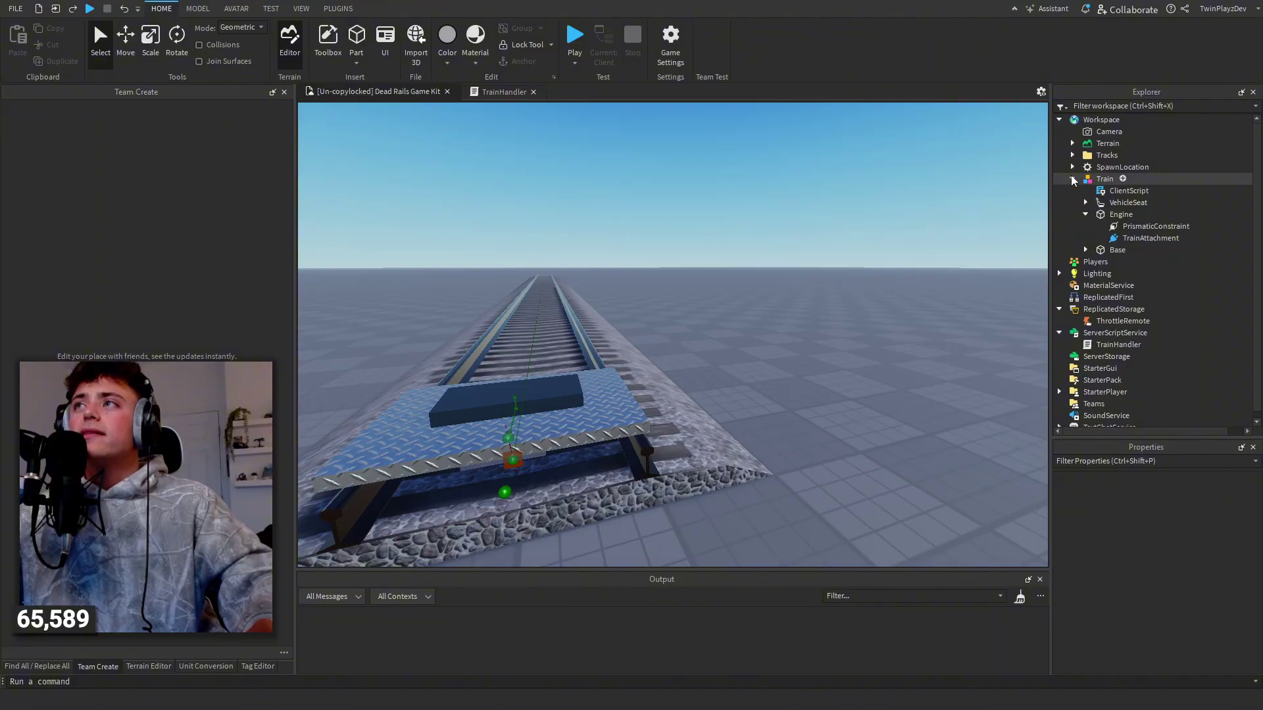
right_drag(990, 225, 939, 240)
click(1085, 214)
click(1127, 202)
key(f)
key(d)
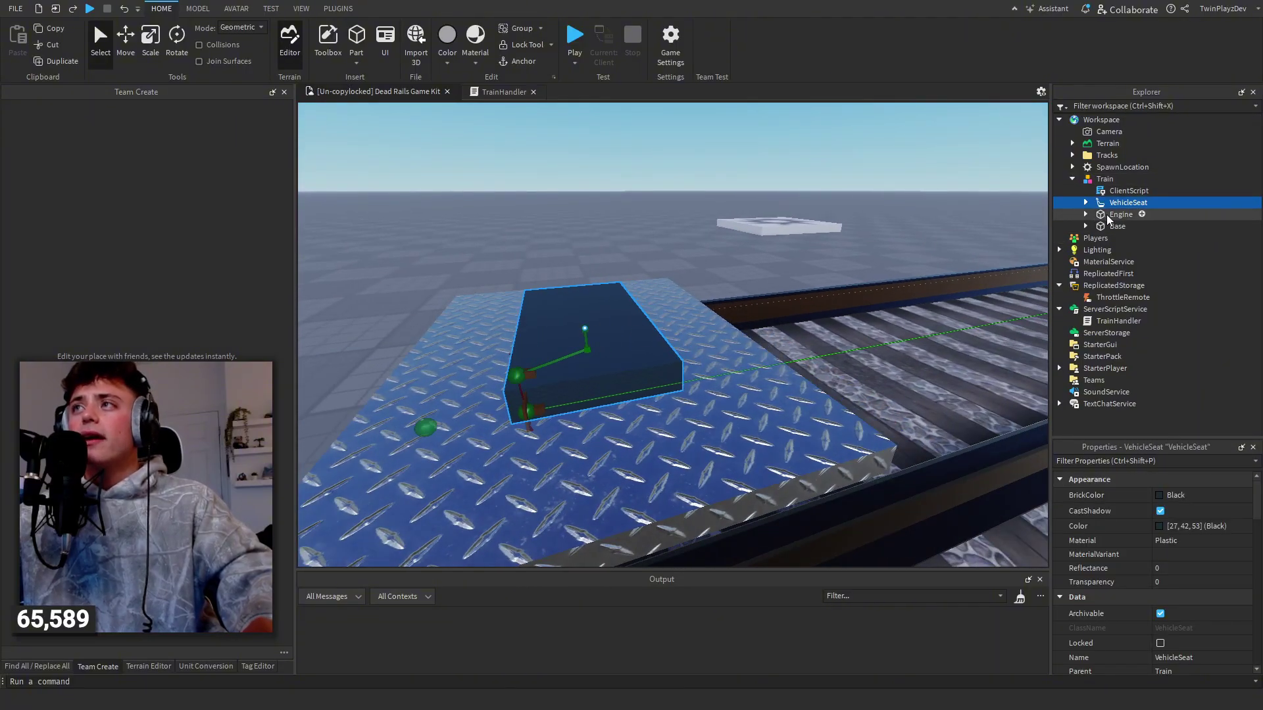
- Focus on the train's Engine and Base parts in turn to inspect how they sit on the track, and clear the selection
click(1108, 218)
key(f)
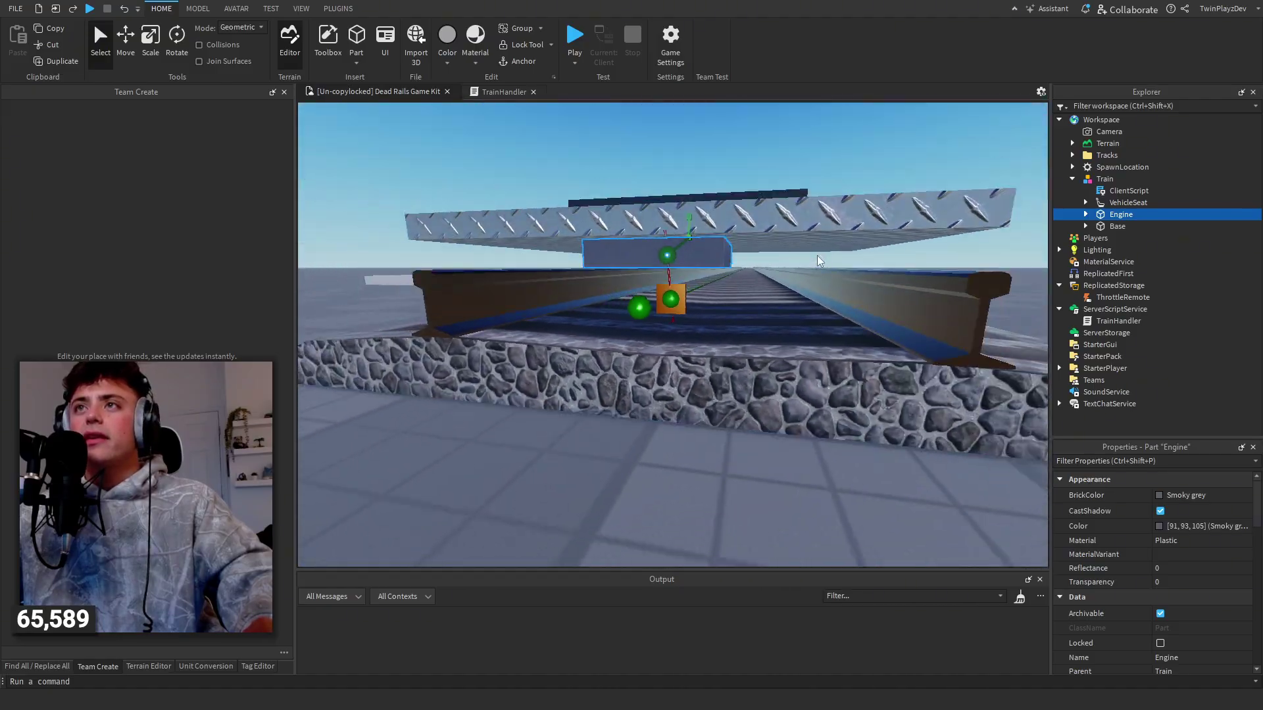
click(1118, 226)
key(f)
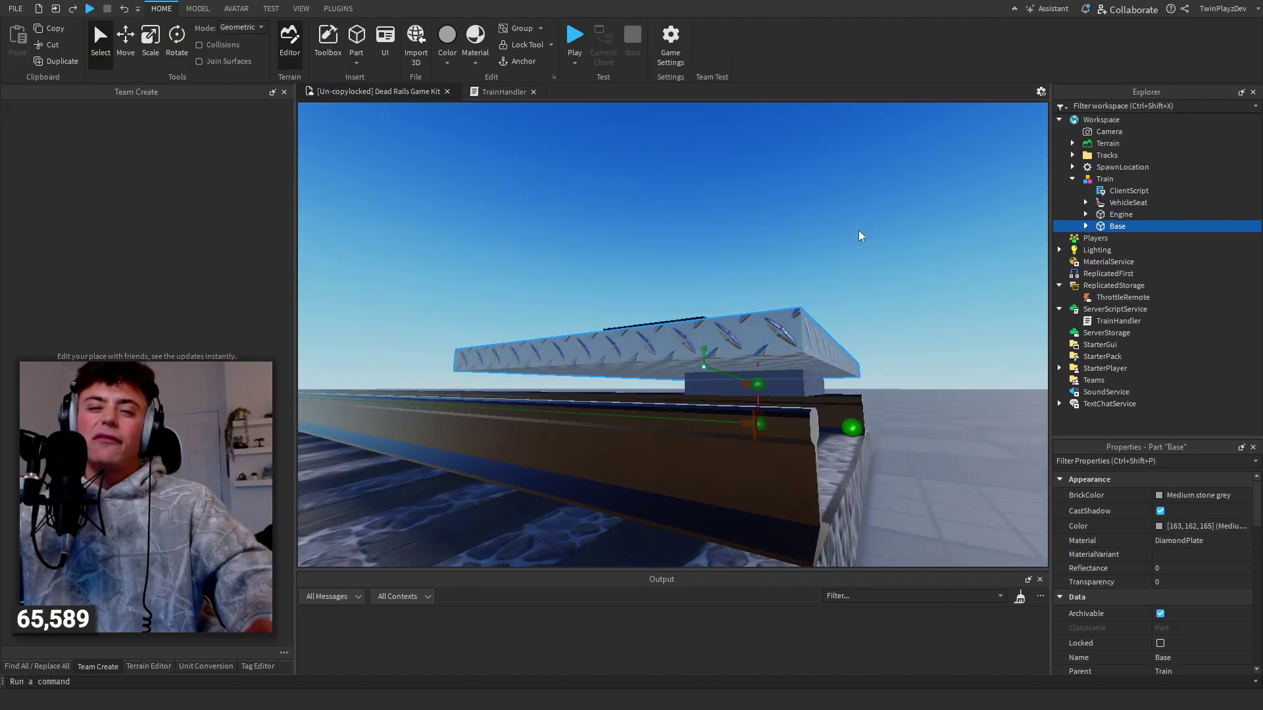
right_drag(861, 236, 869, 233)
click(869, 236)
scroll(868, 233, down, 6)
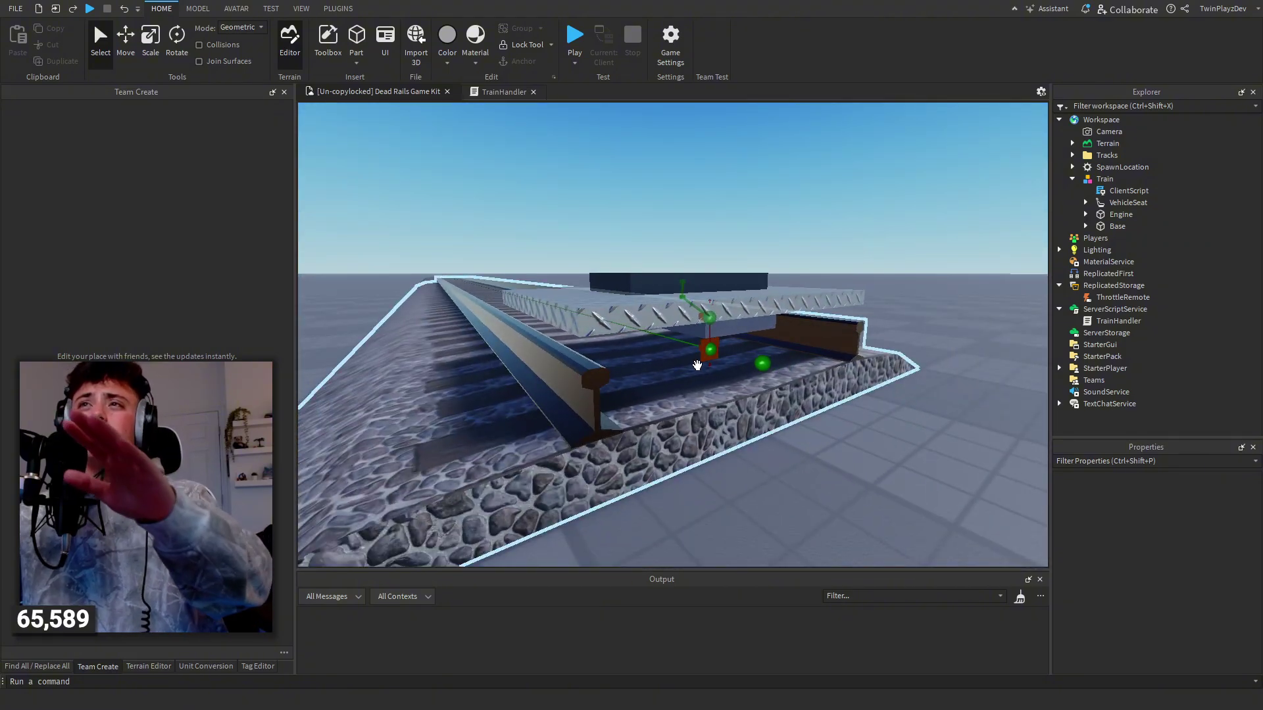
right_drag(735, 313, 738, 310)
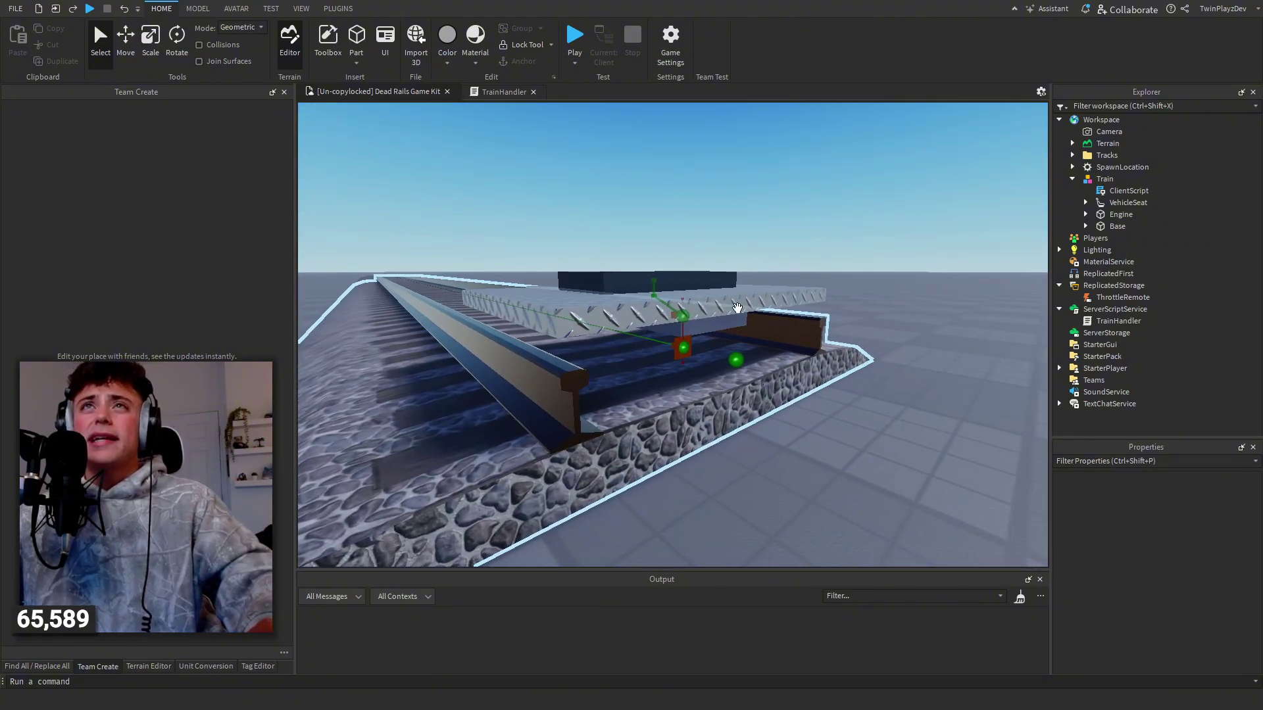
- With constraint details displayed and the Move tool active, examine the PrismaticConstraint and its attachments beneath the train's Engine
click(209, 11)
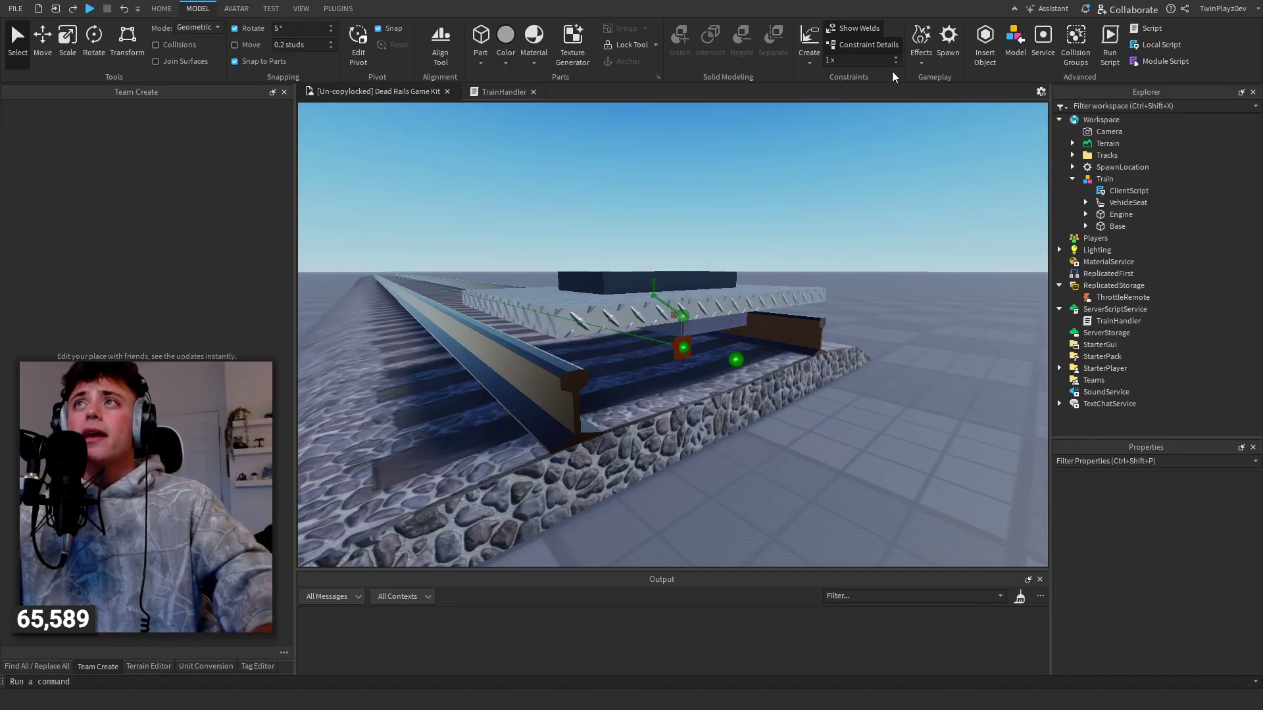
click(860, 45)
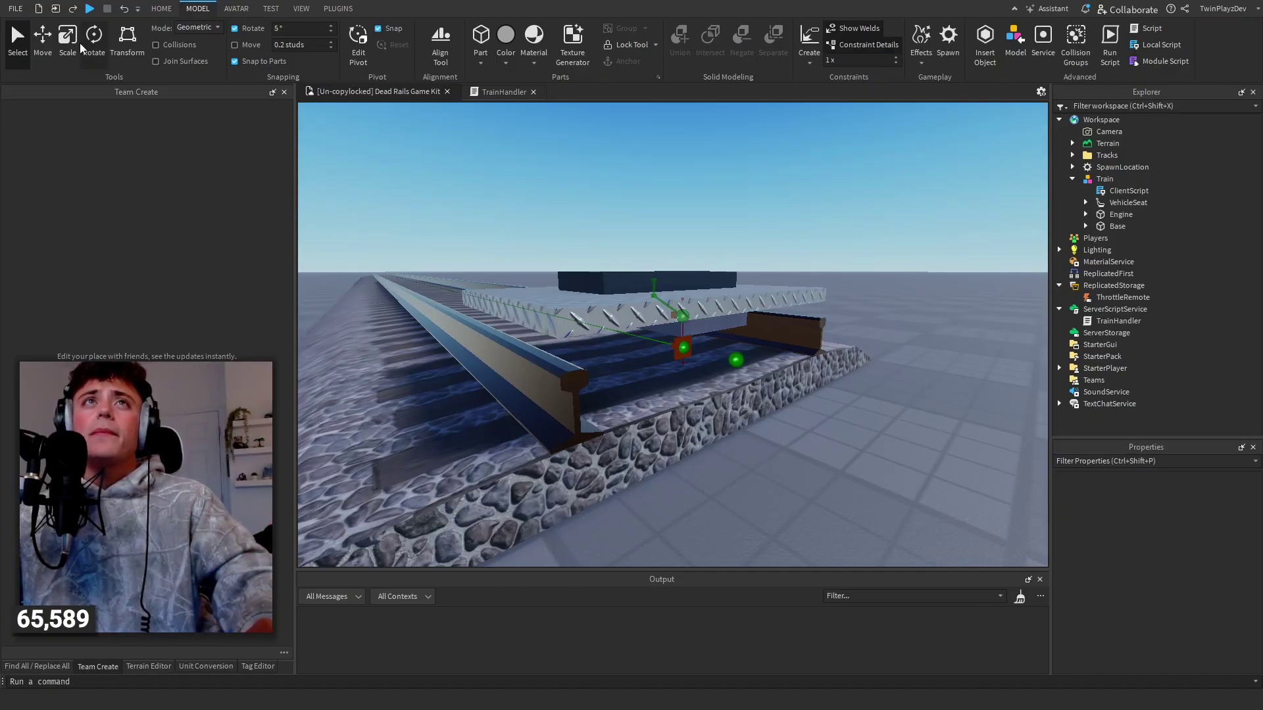
click(42, 44)
key(w)
right_drag(848, 262, 858, 256)
key(d)
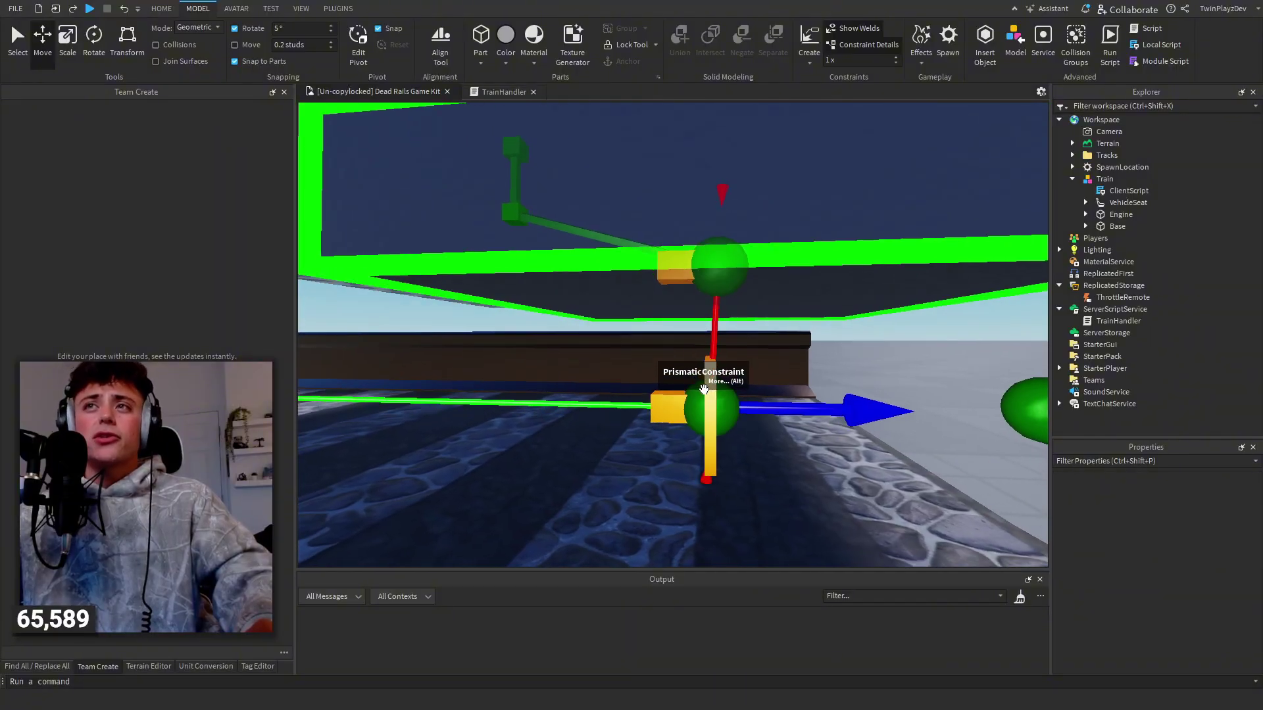
right_drag(704, 390, 706, 389)
key(a)
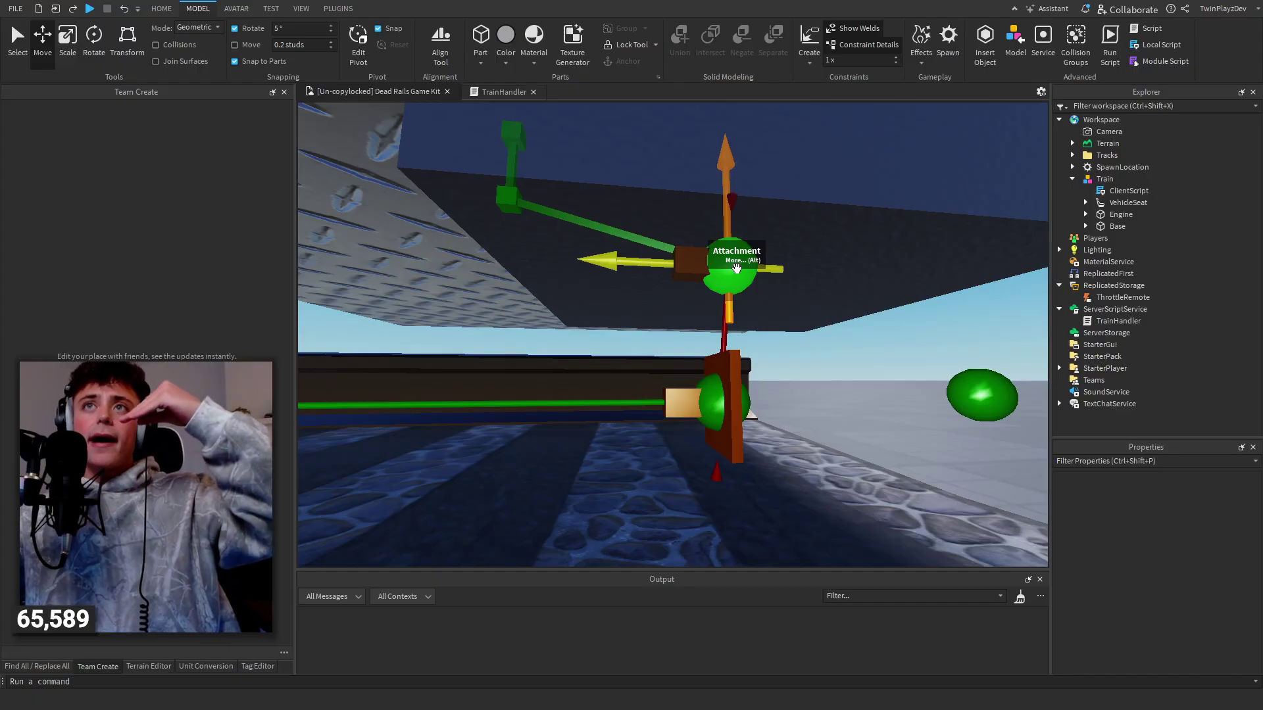
click(722, 400)
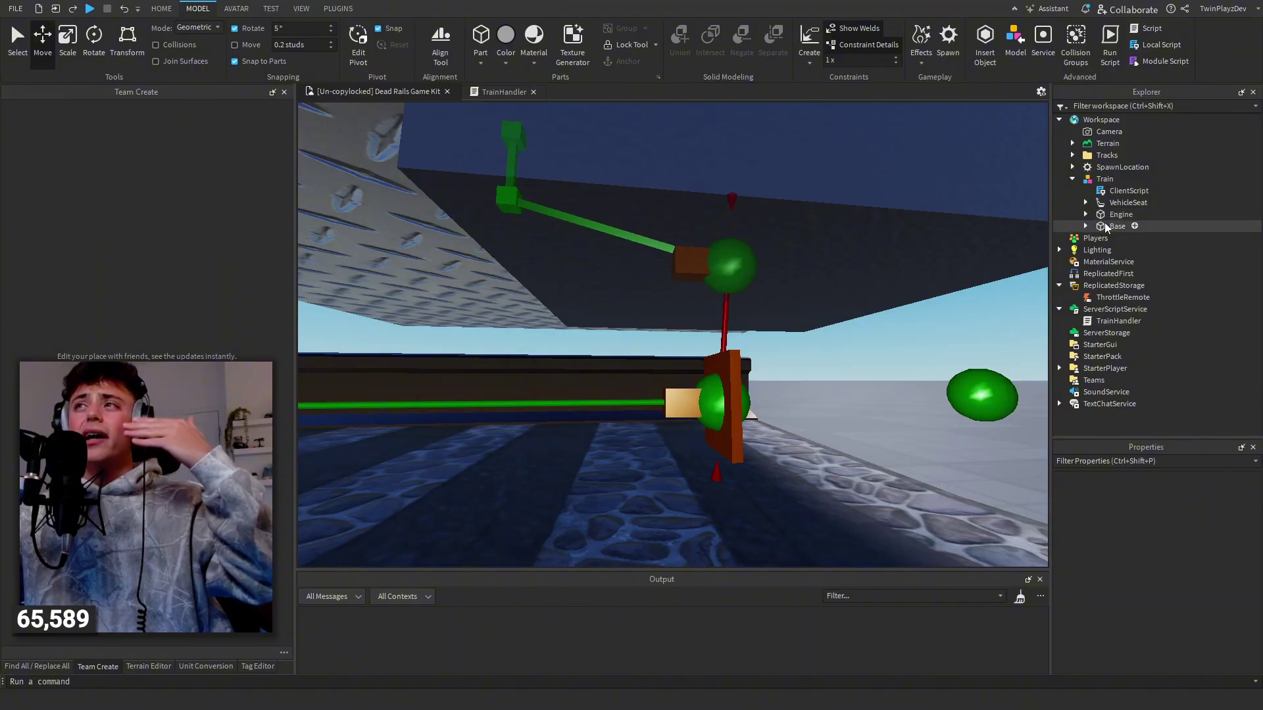
- Follow the constraint line along the track to inspect the attachment between the sleepers, and return to an overview of the train
key(d)
right_drag(885, 331, 885, 331)
key(a)
right_drag(815, 404, 814, 404)
key(d)
key(w)
right_drag(710, 393, 708, 387)
key(a)
key(w)
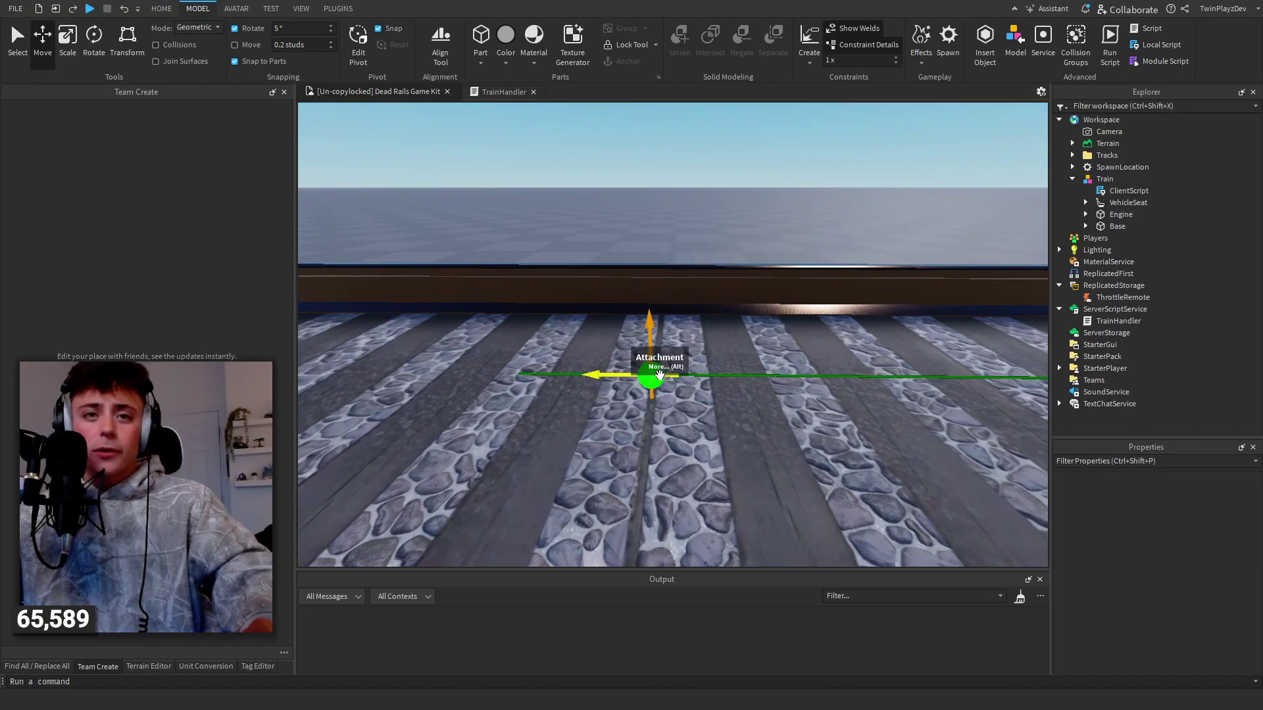
key(w)
right_drag(780, 338, 781, 338)
key(s)
right_drag(994, 208, 994, 208)
- Expand the train's Base and VehicleSeat to examine their WeldConstraints, and collapse both with the Base selected
click(1086, 226)
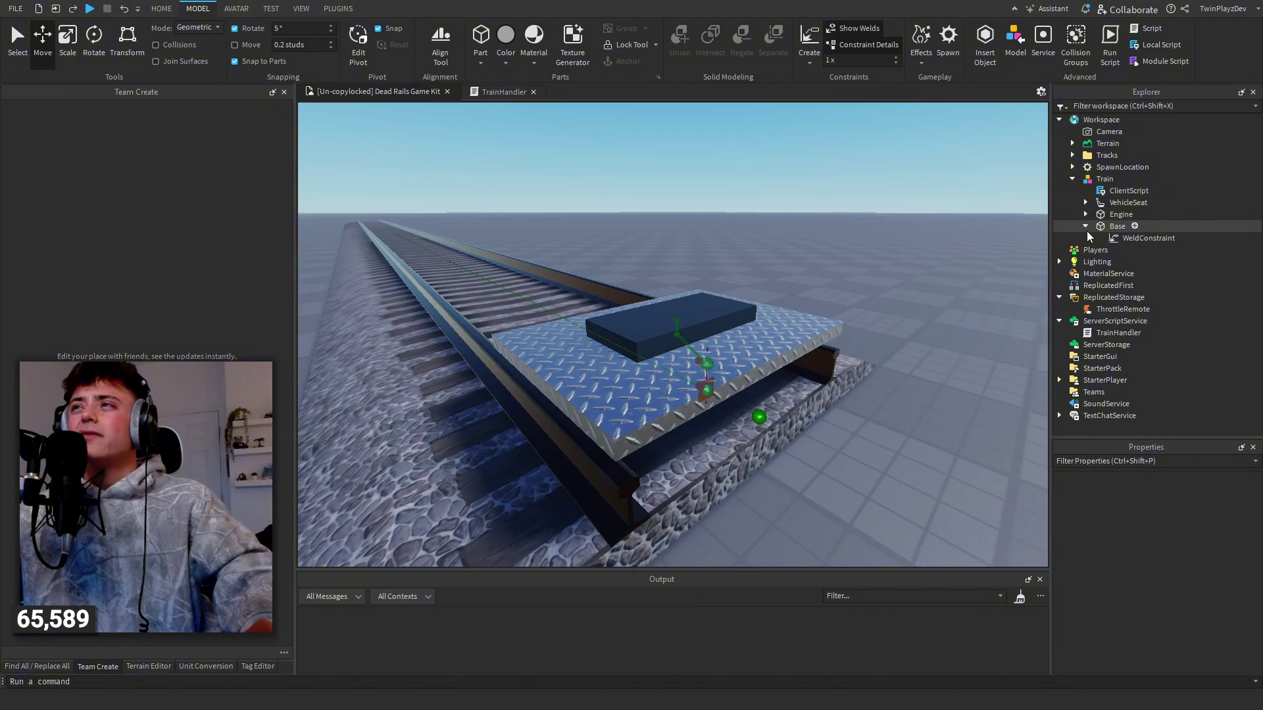
click(1086, 203)
click(1127, 204)
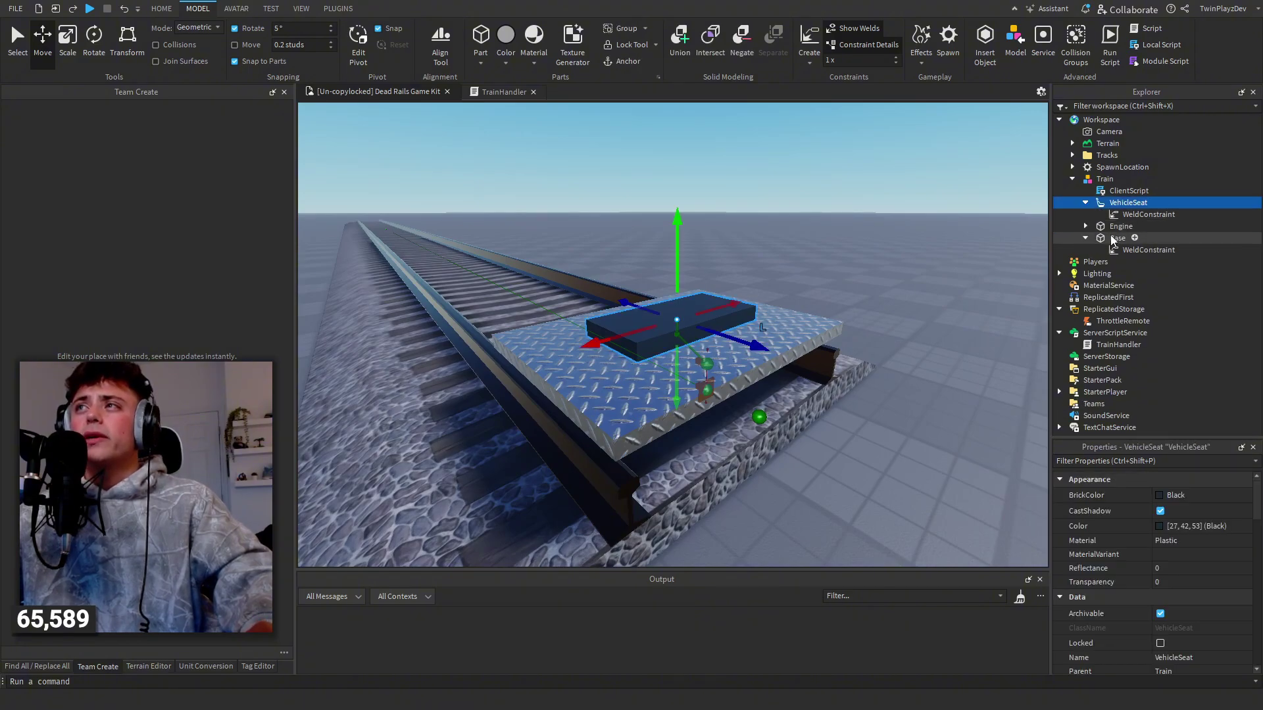
mouse_move(818, 227)
right_down()
mouse_move(761, 203)
mouse_move(802, 208)
mouse_move(801, 219)
right_up()
click(1107, 239)
click(1086, 238)
click(1086, 203)
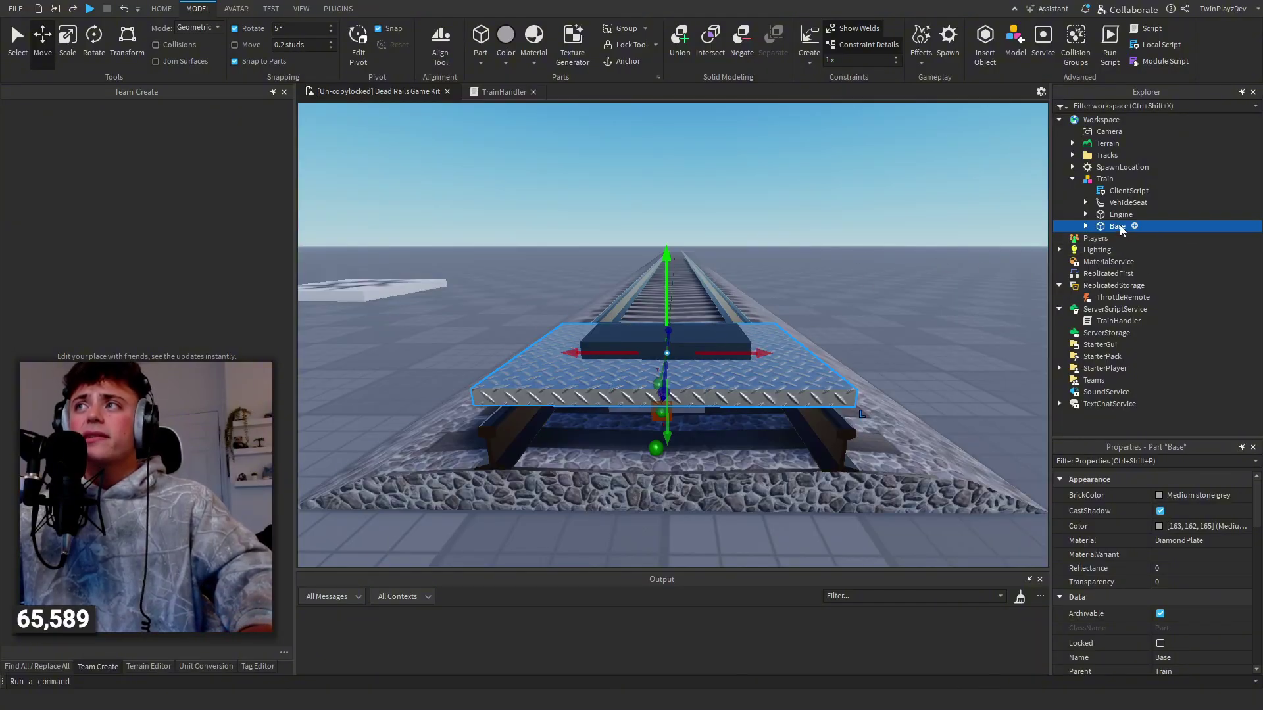
- Insert a new block part beside the train and scale it down to a thin upright piece at the edge of the Base
key(w)
right_drag(820, 221, 821, 221)
key(a)
click(936, 230)
right_drag(936, 230, 937, 231)
click(492, 37)
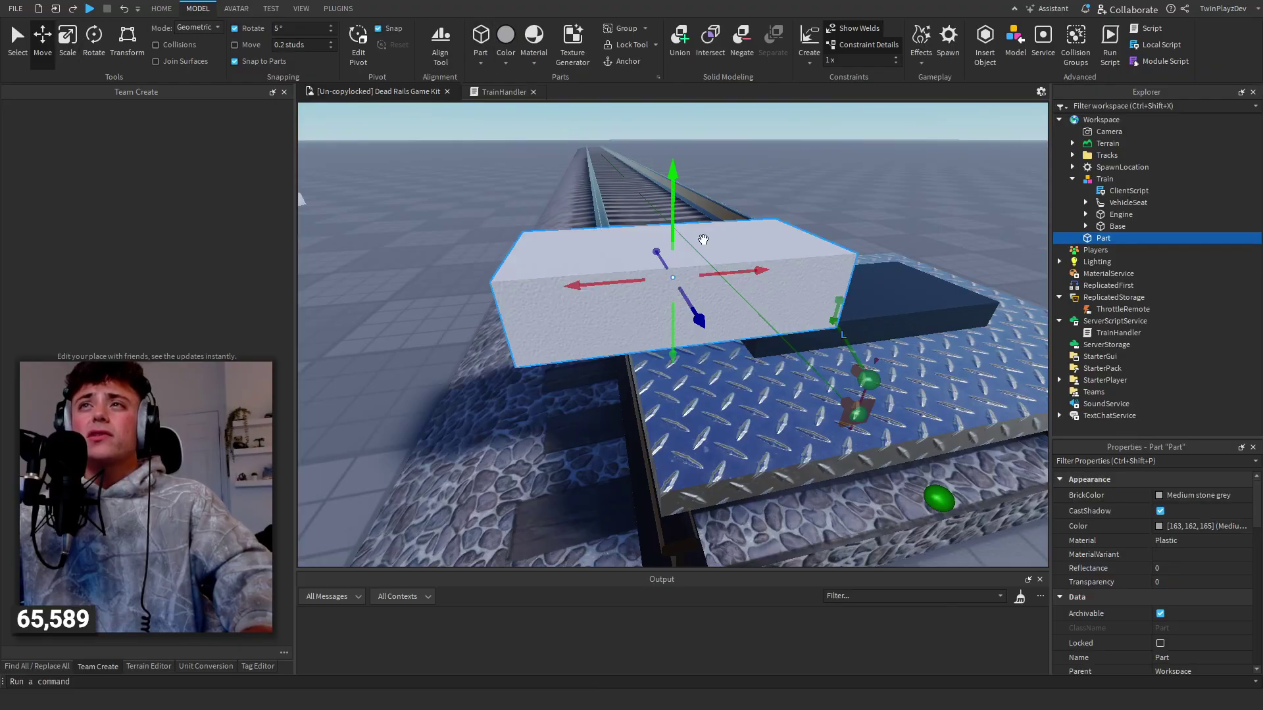
click(74, 39)
drag(822, 266, 612, 289)
- Insert a folder into the Train model and name it Extras
click(1122, 178)
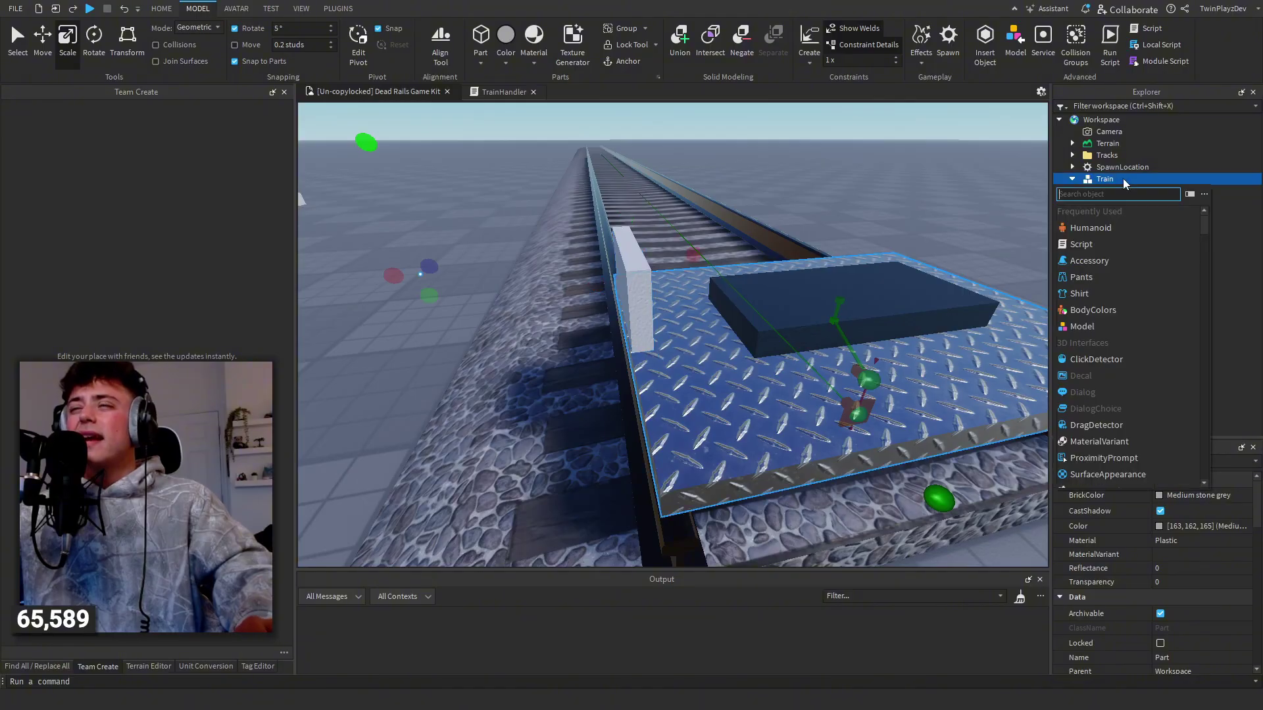
scroll(1101, 290, down, 10)
click(1101, 289)
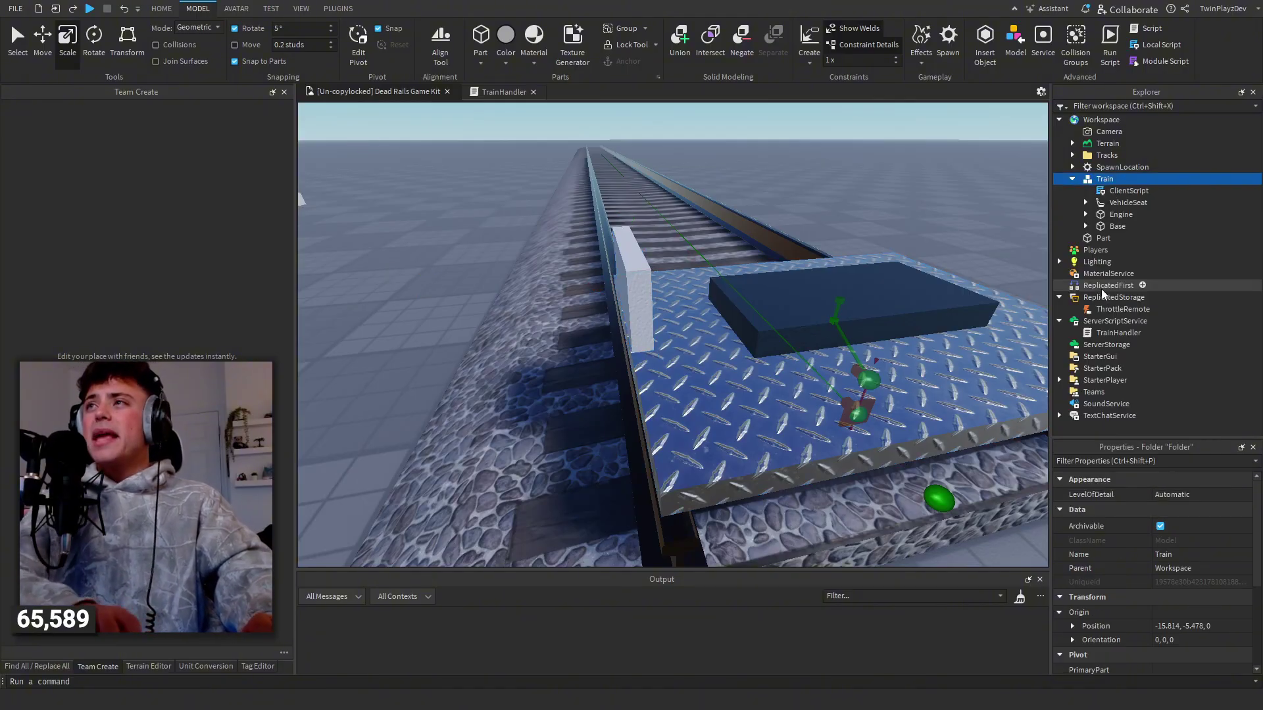
click(1195, 524)
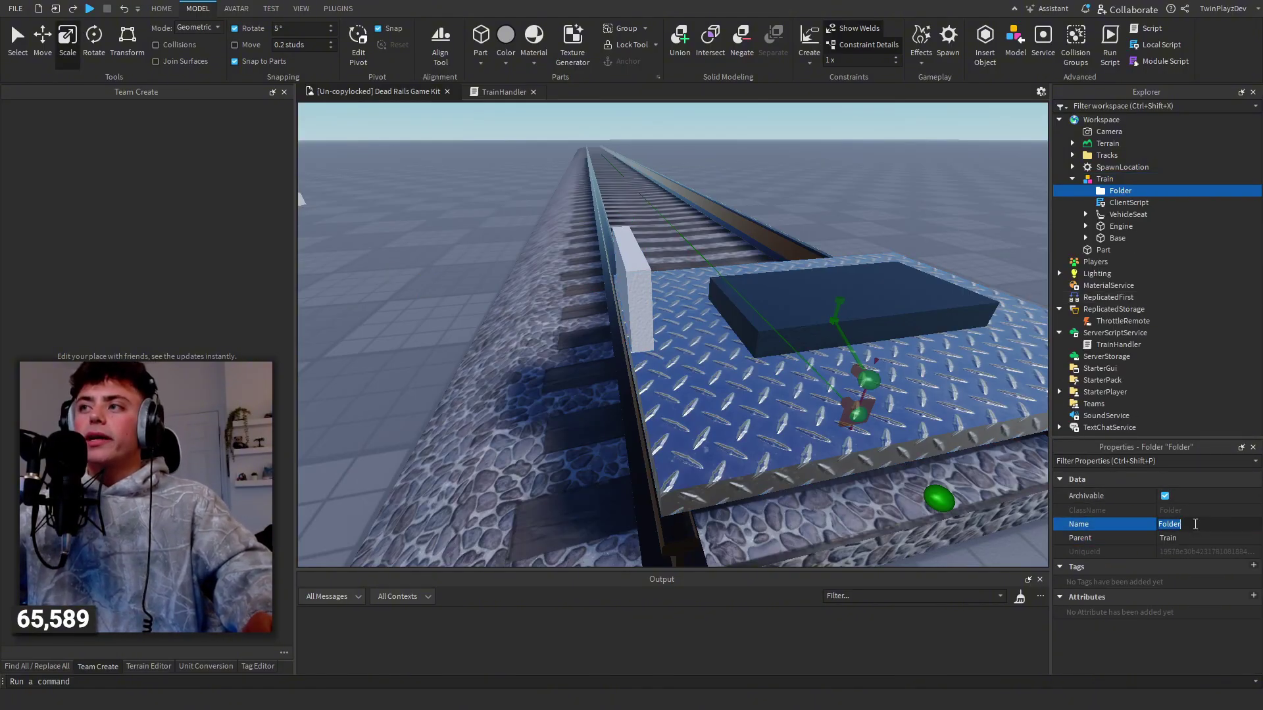
text(Extras)
key(Return)
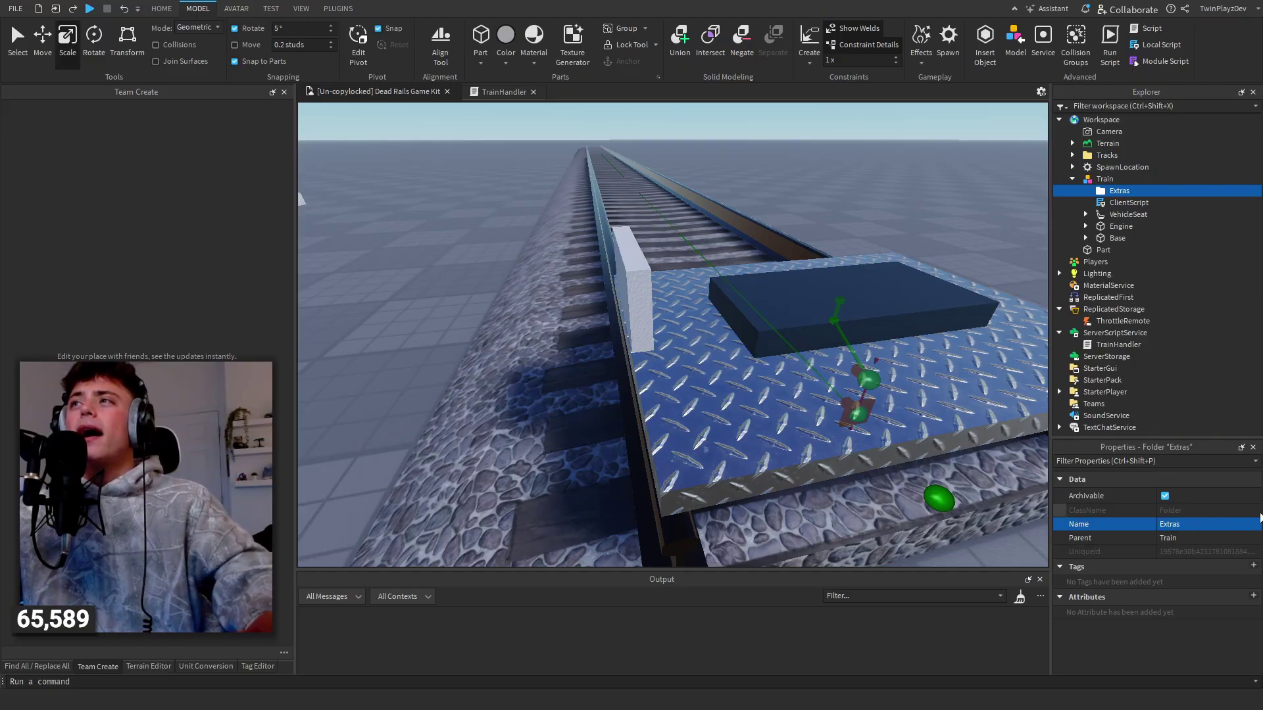
- Place the new part in the Extras folder and resize it into a low side wall along the edge of the Base
drag(1104, 249, 1119, 191)
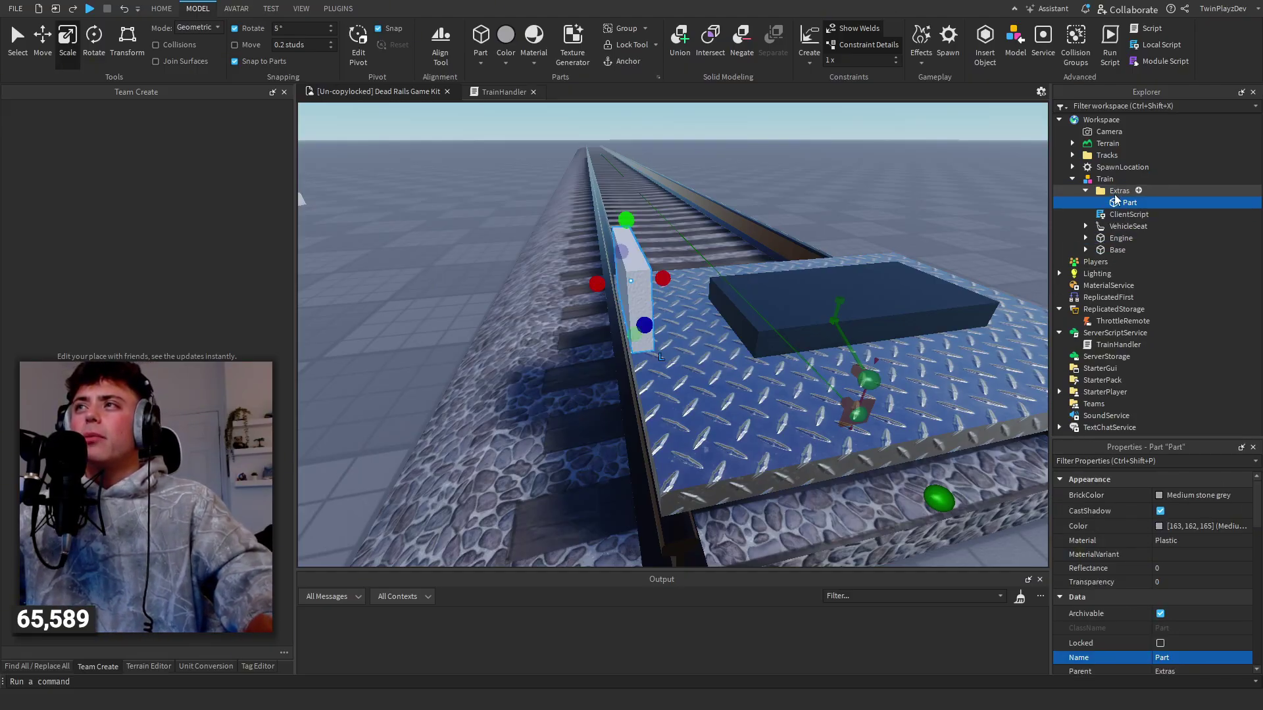
right_drag(713, 227, 614, 315)
drag(547, 352, 707, 421)
right_drag(707, 422, 734, 398)
drag(676, 355, 535, 356)
drag(762, 403, 768, 529)
right_drag(768, 530, 736, 365)
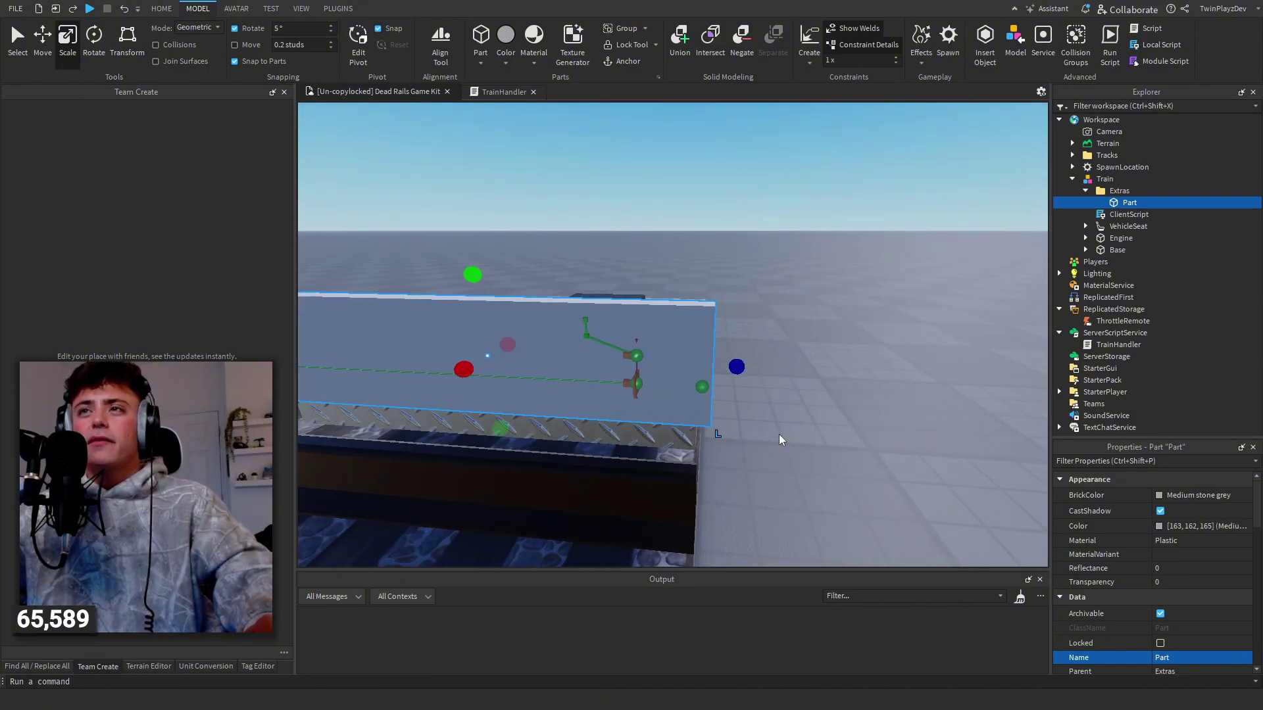
drag(736, 365, 721, 372)
right_drag(721, 372, 738, 287)
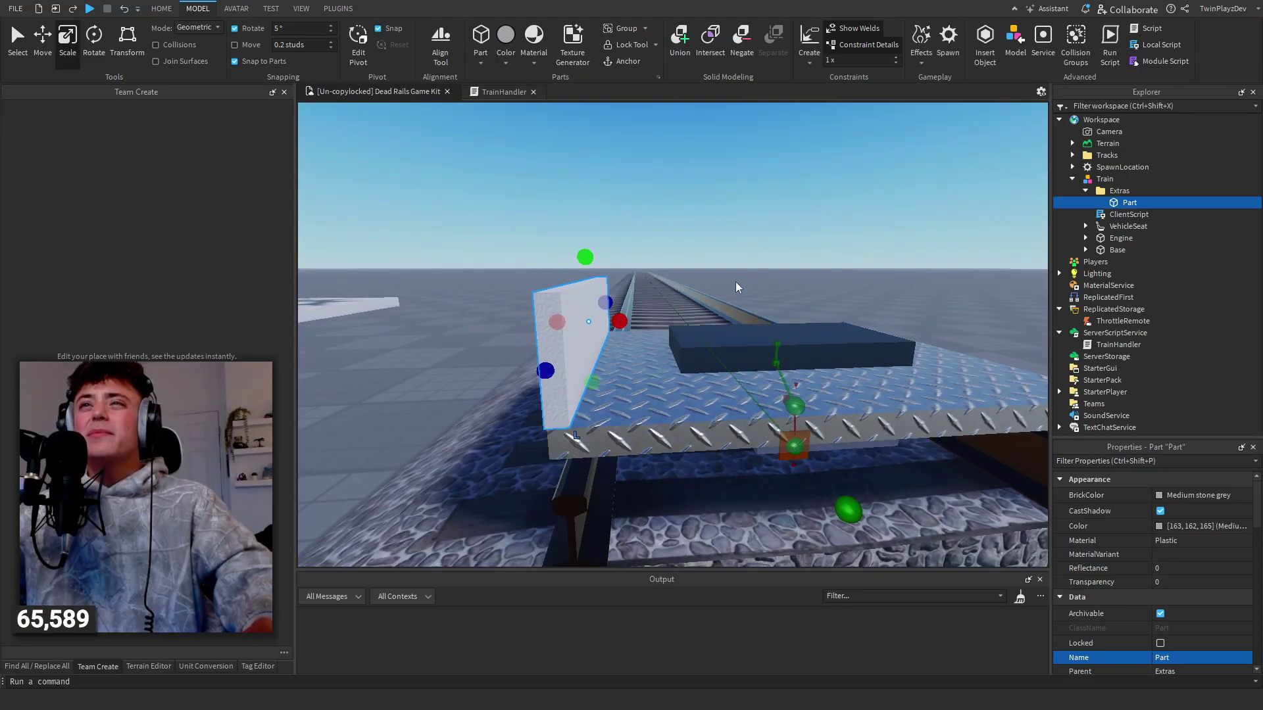
- Weld the side wall part to the train's Base, and delete that part from the Extras folder
click(815, 64)
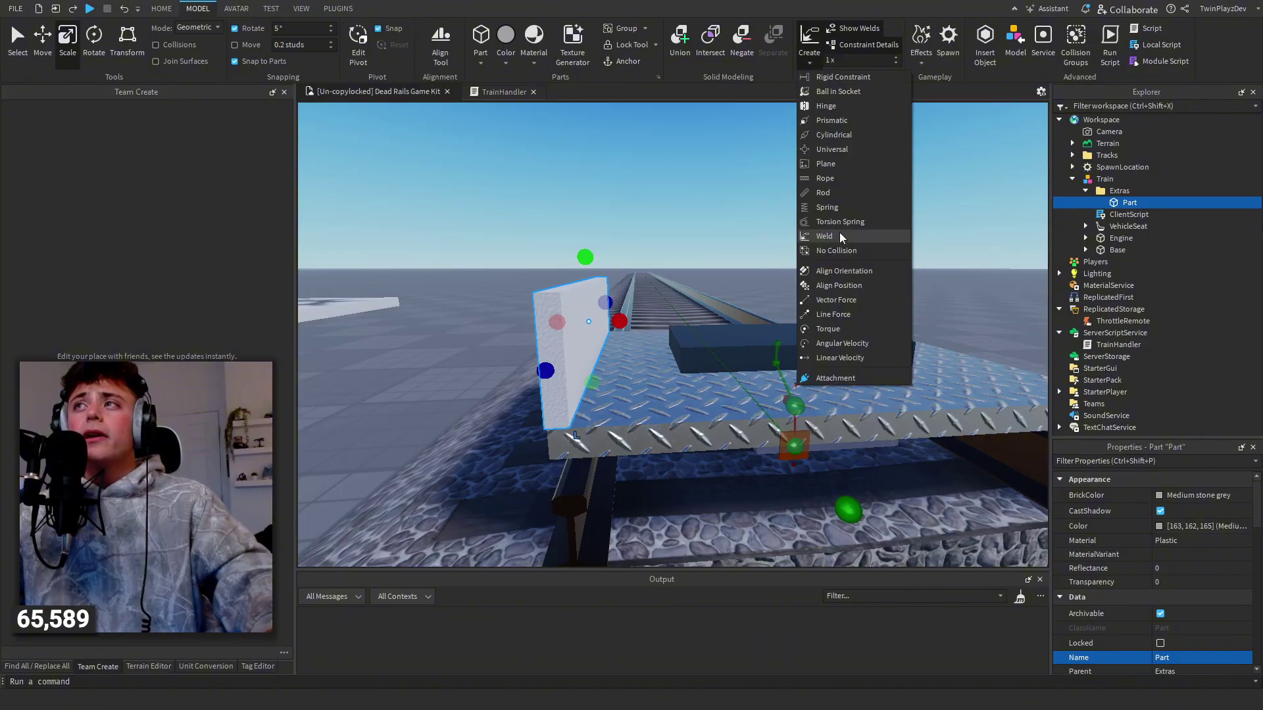
click(1121, 206)
ctrl+click(1109, 248)
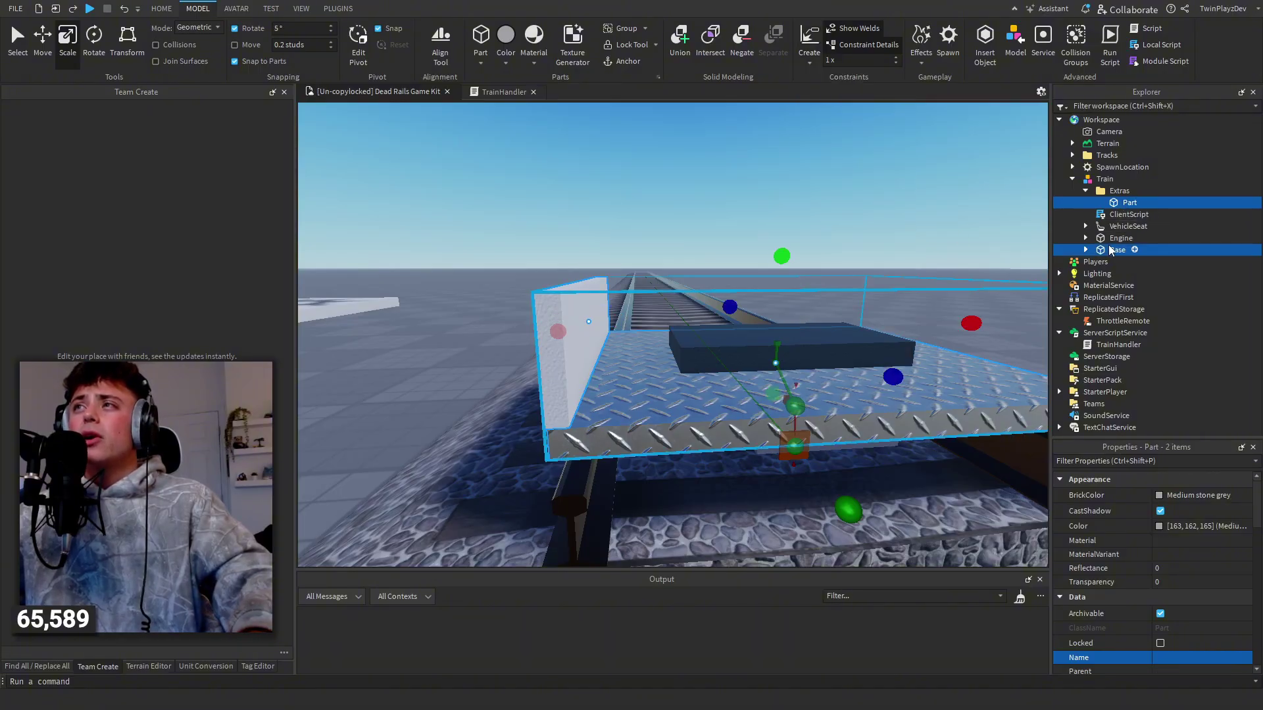
click(809, 62)
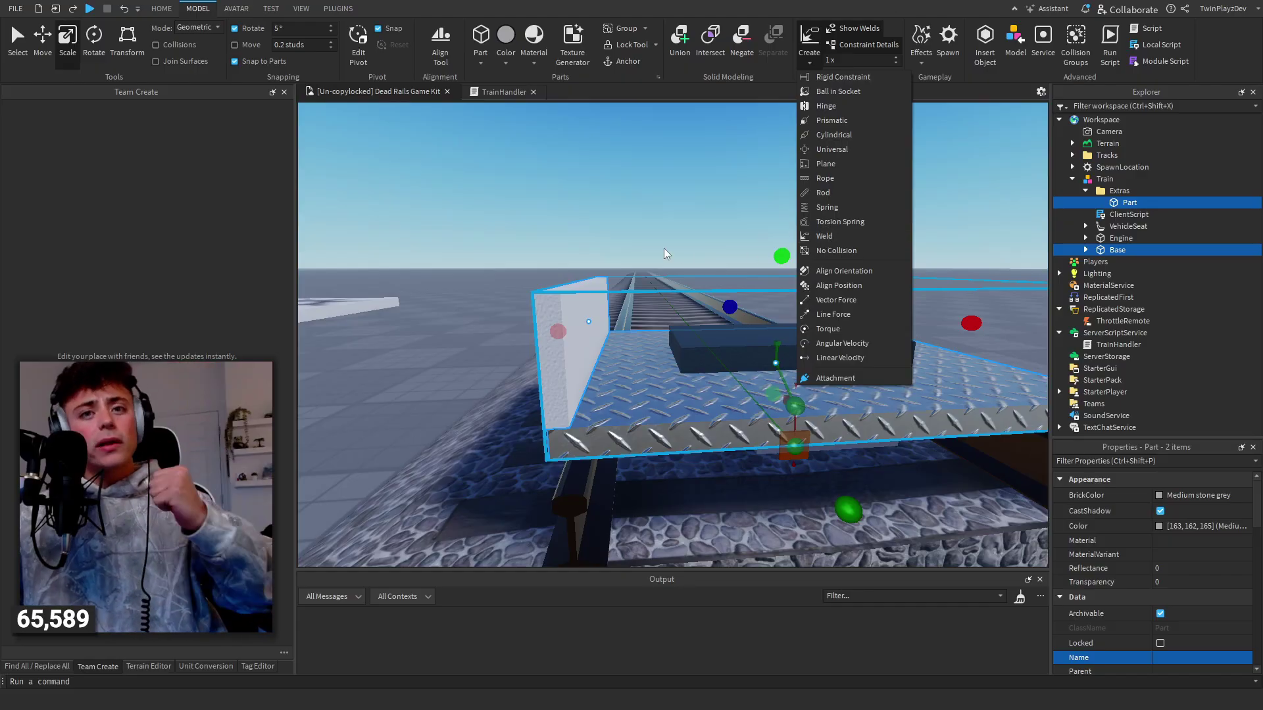
click(828, 239)
click(1129, 202)
key(Delete)
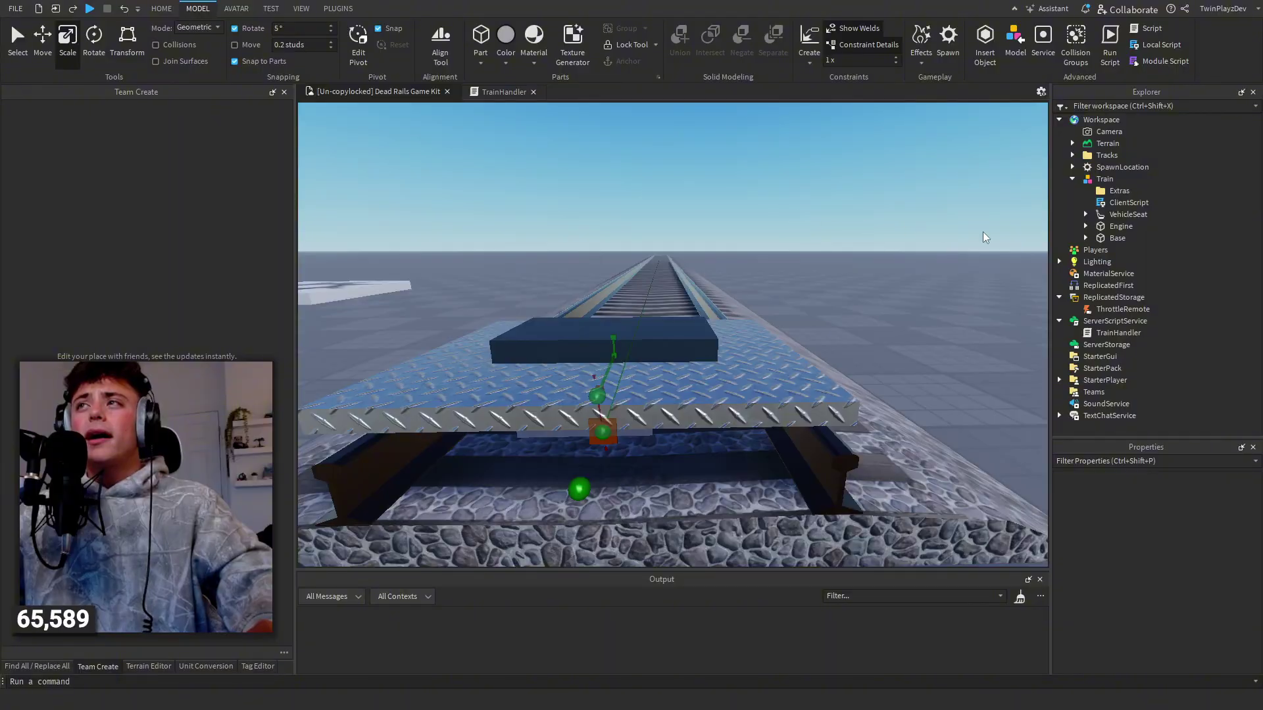
- Rename the train's Extras folder to Design
click(1119, 190)
click(1177, 524)
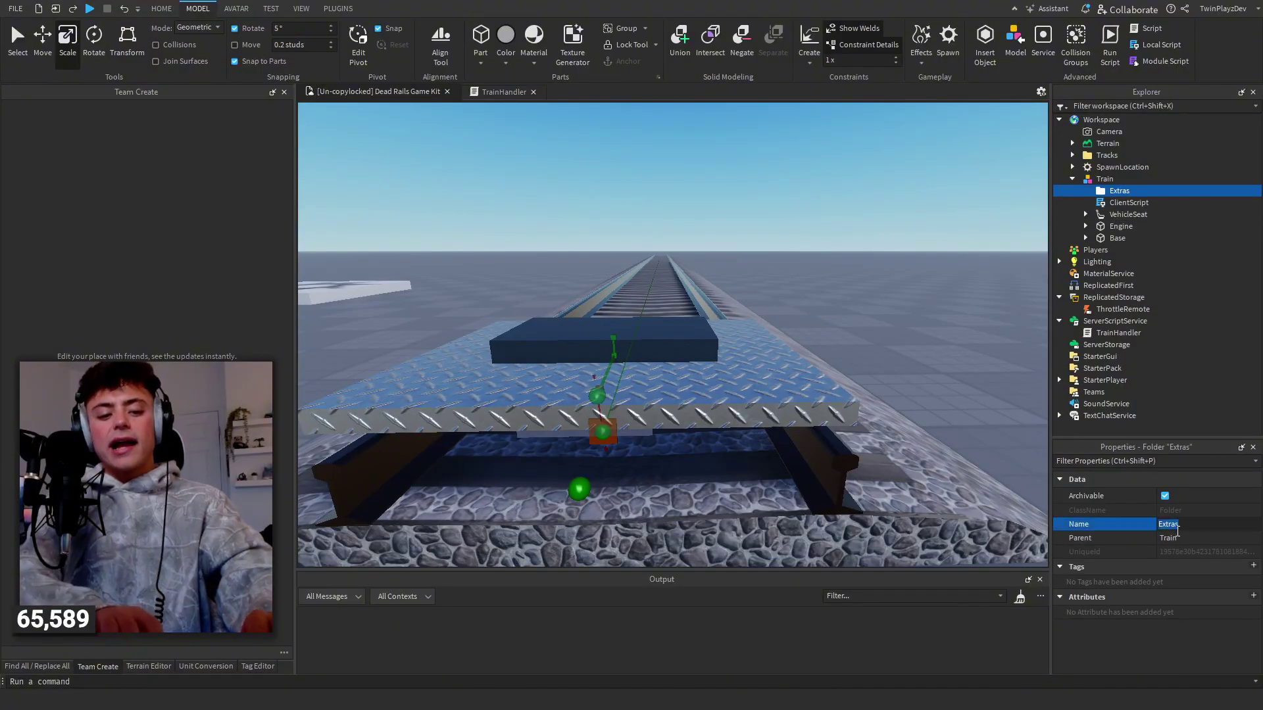
text(Design)
key(Return)
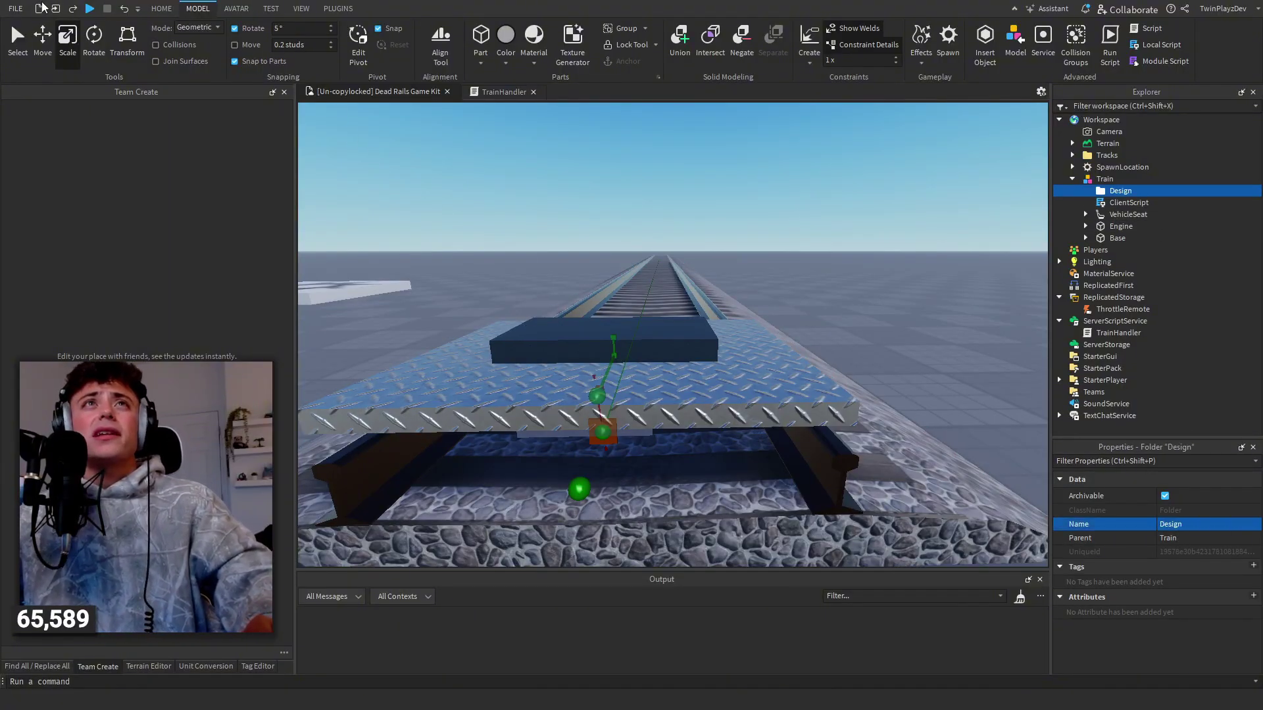
- Publish the current changes to Roblox and clear the selection
click(15, 9)
click(70, 118)
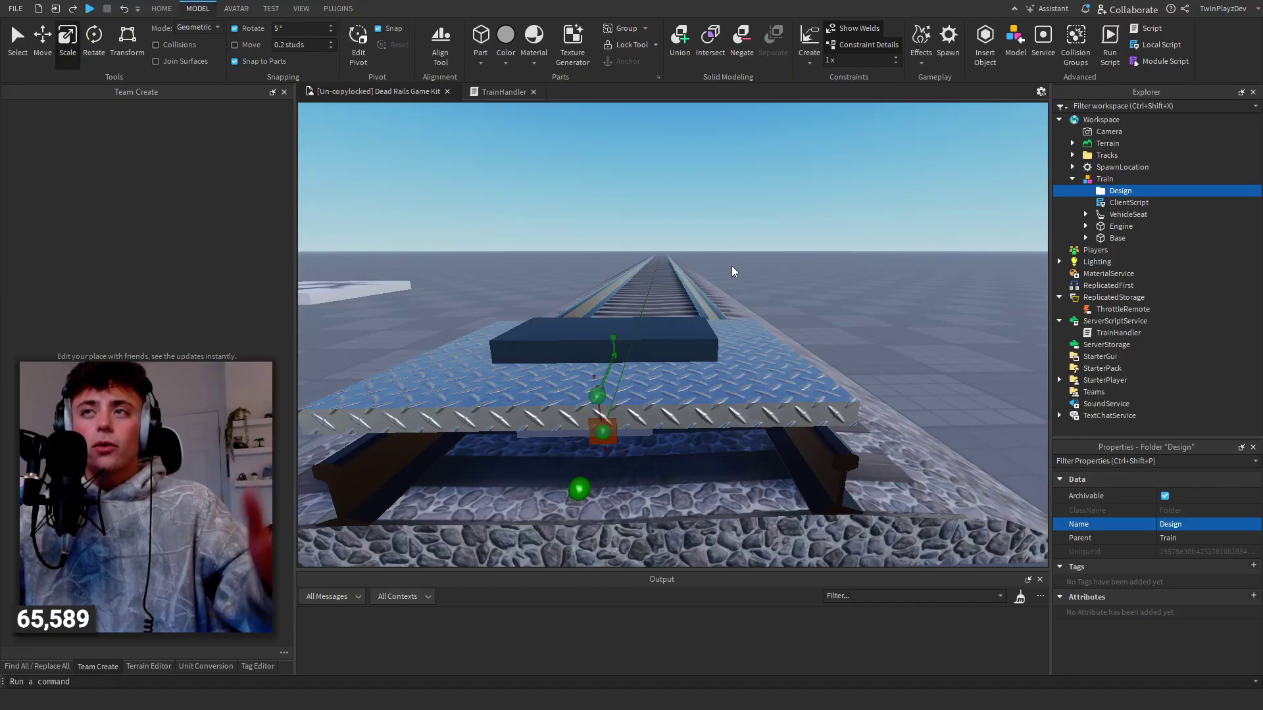
click(883, 283)
right_drag(883, 278, 884, 278)
right_drag(852, 216, 853, 215)
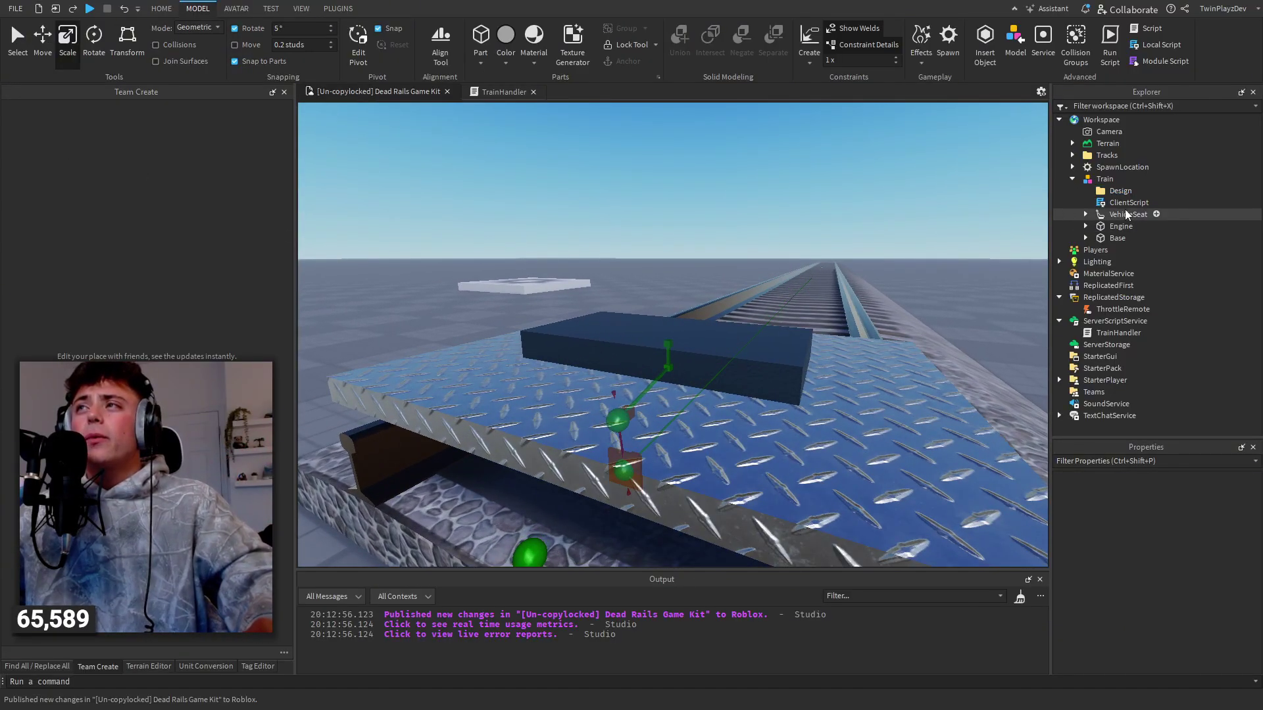
- Open the train's ClientScript and clear the Output log
click(1117, 206)
double_click(1117, 205)
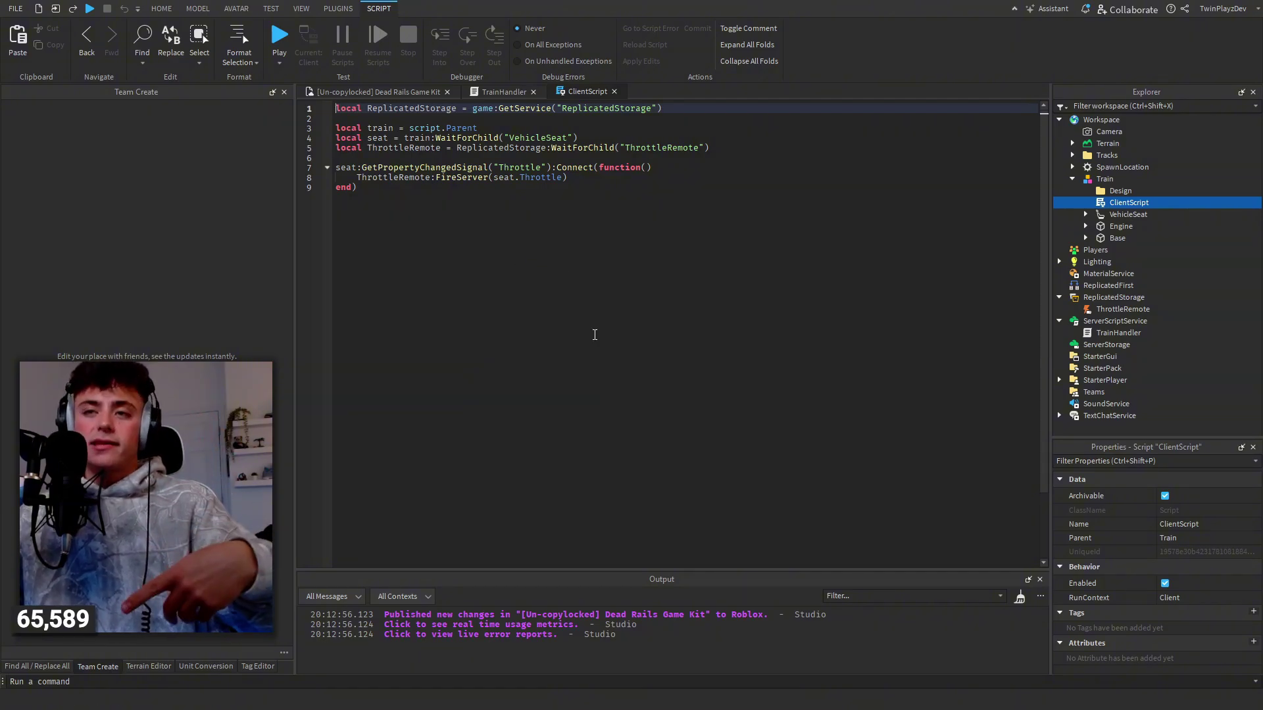
click(594, 335)
click(1020, 599)
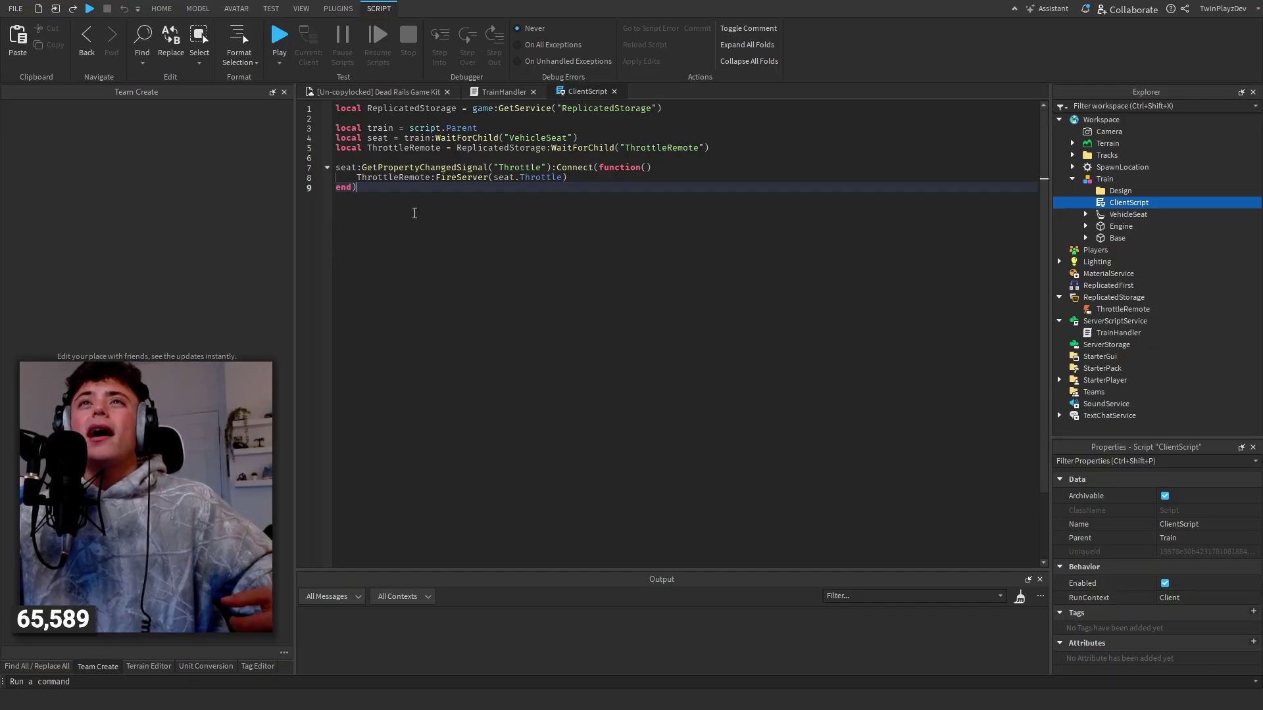
- Examine the ClientScript's service, train, seat and ThrottleRemote variables, and its handler that fires the remote when the seat's Throttle changes
click(384, 156)
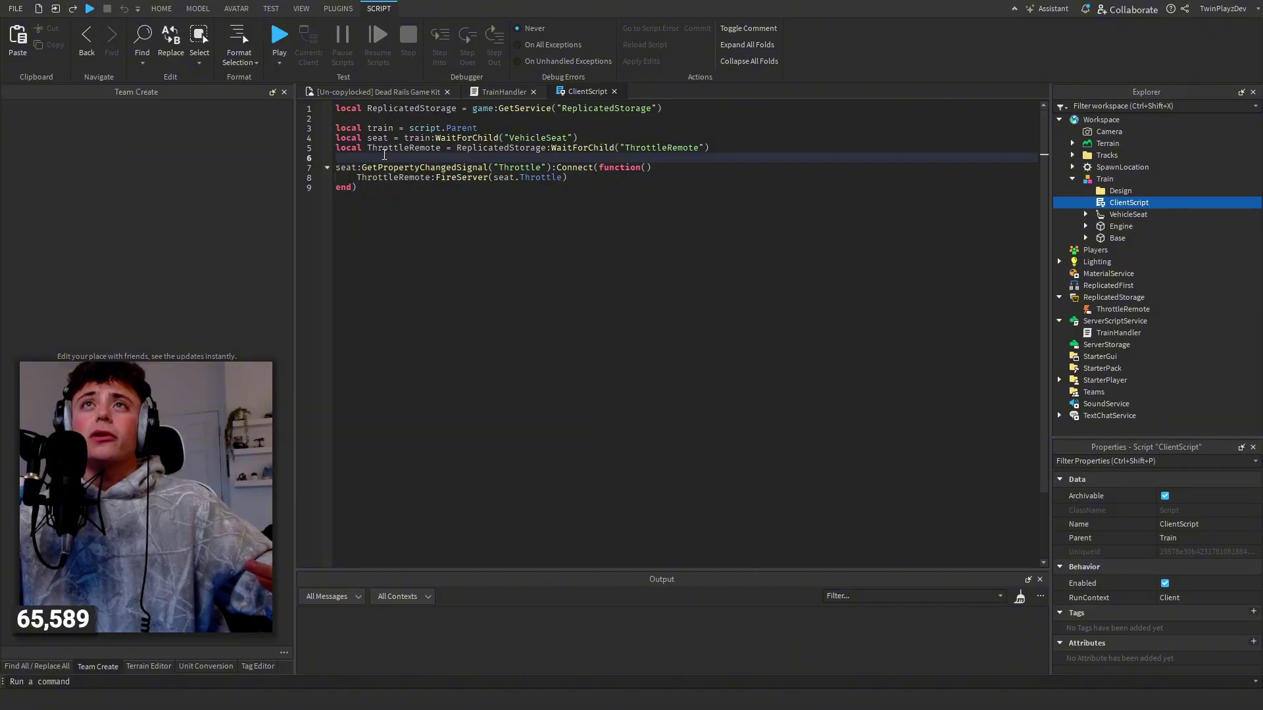
click(377, 118)
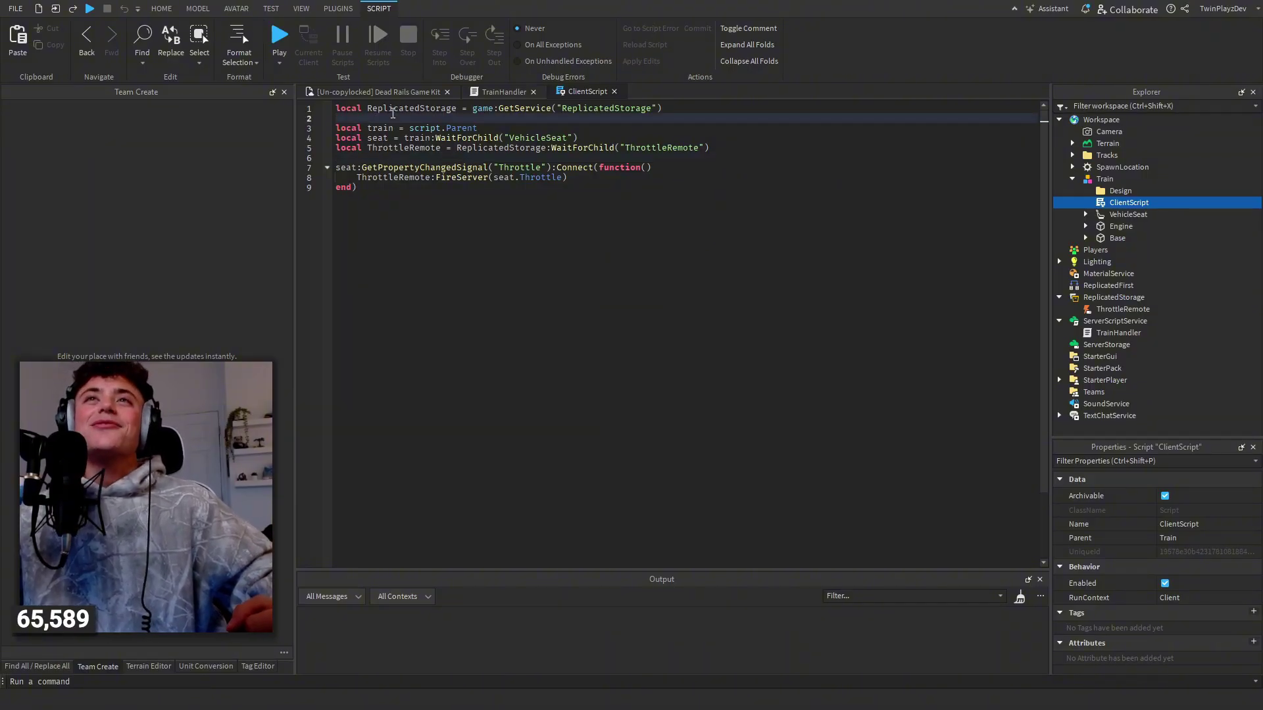
click(392, 109)
click(376, 129)
click(377, 139)
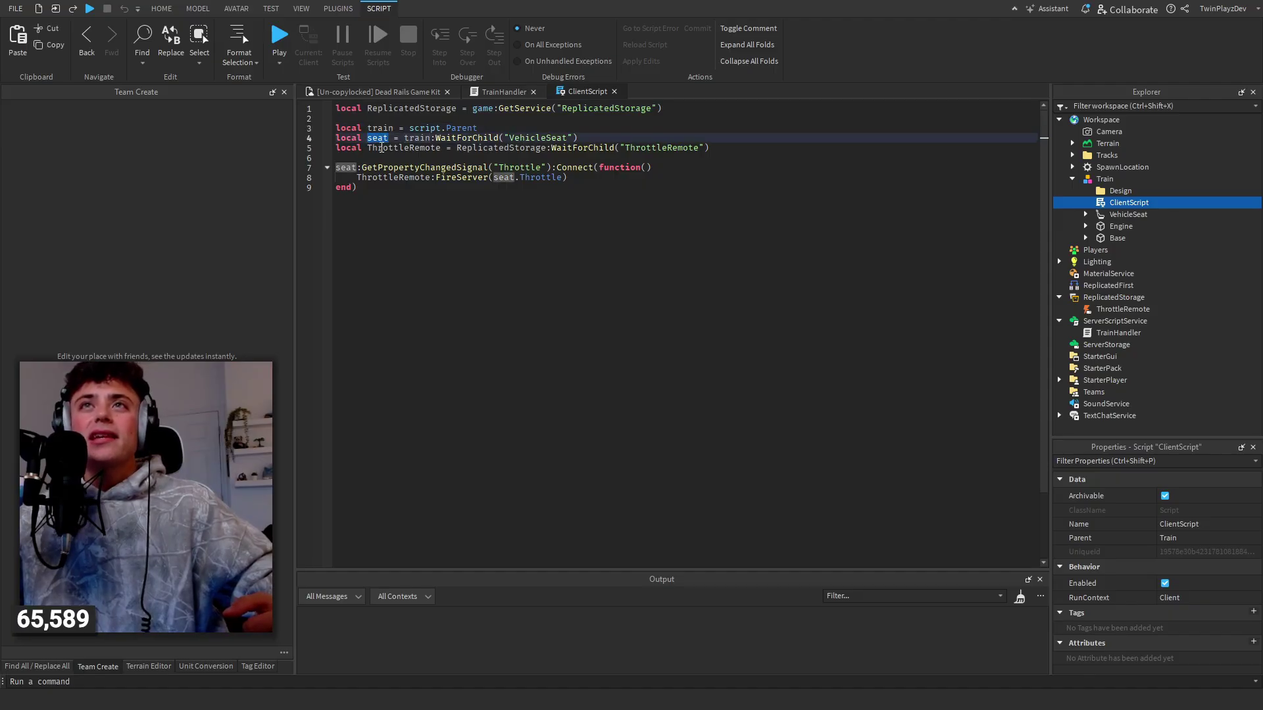
double_click(382, 148)
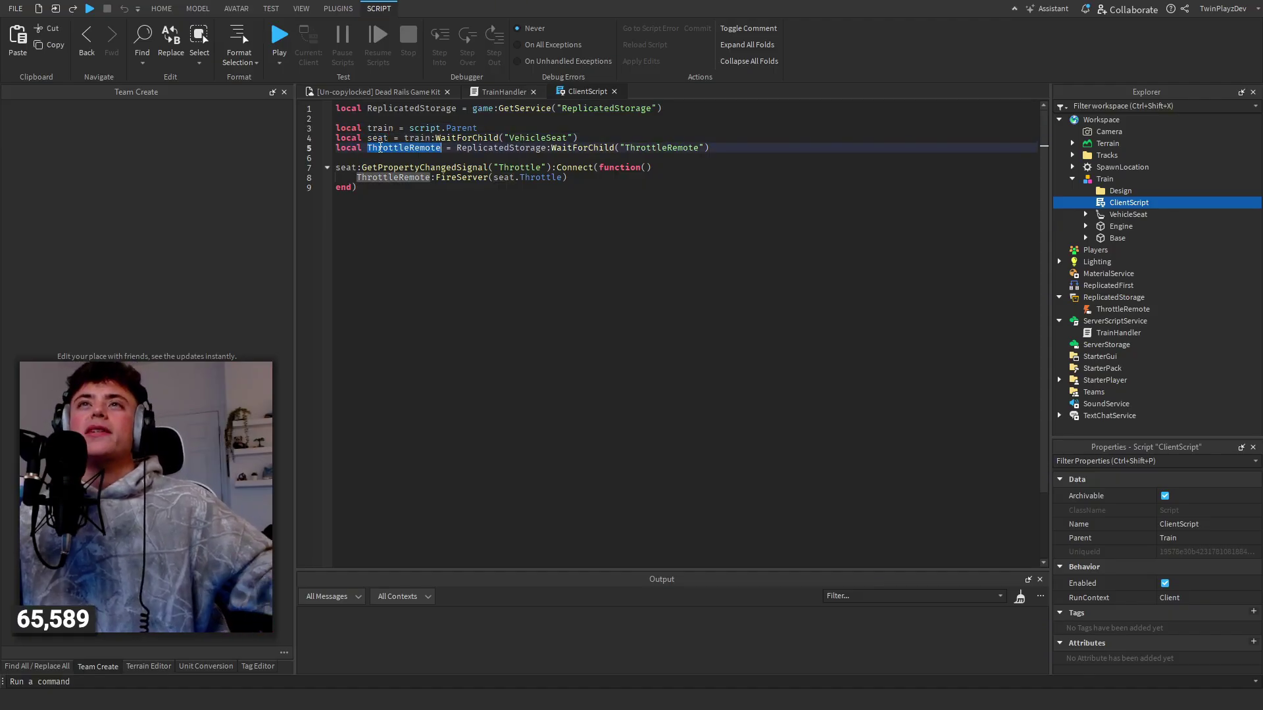
drag(567, 178, 515, 169)
click(357, 169)
click(515, 169)
- Return to the 3D view of the place and inspect the train VehicleSeat's driving properties and child objects
click(414, 92)
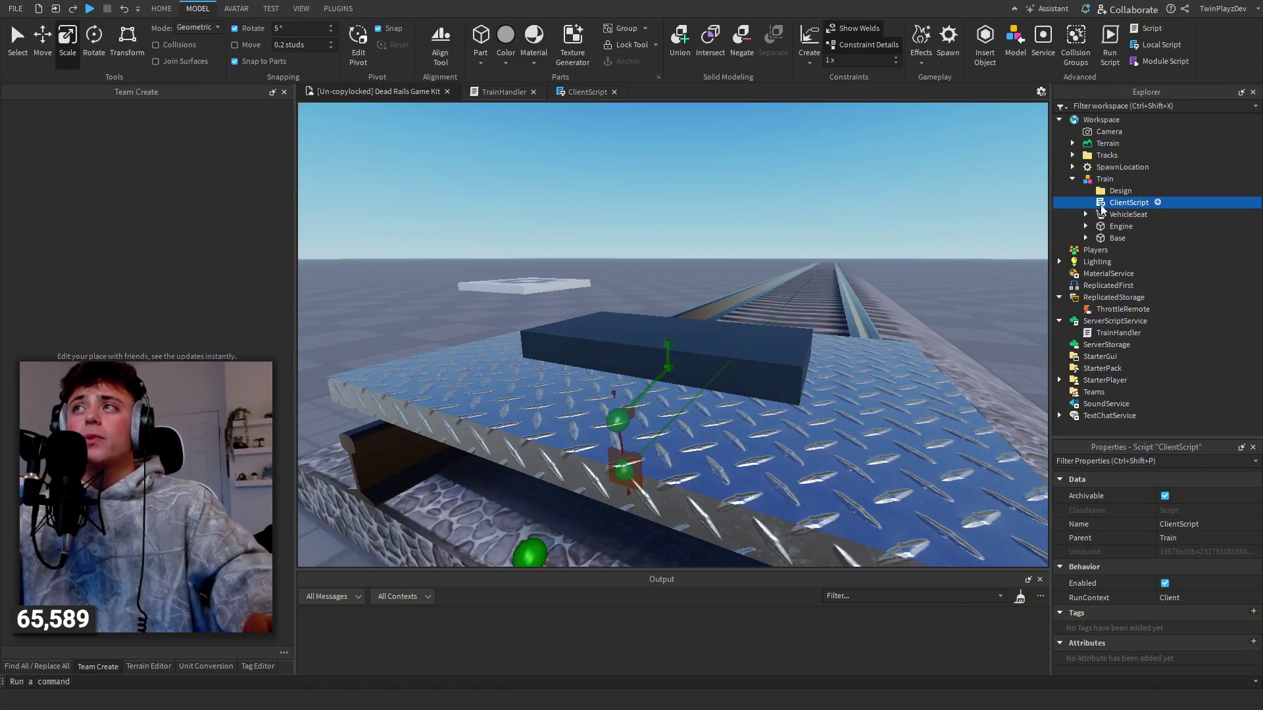
click(1105, 214)
scroll(1138, 503, down, 5)
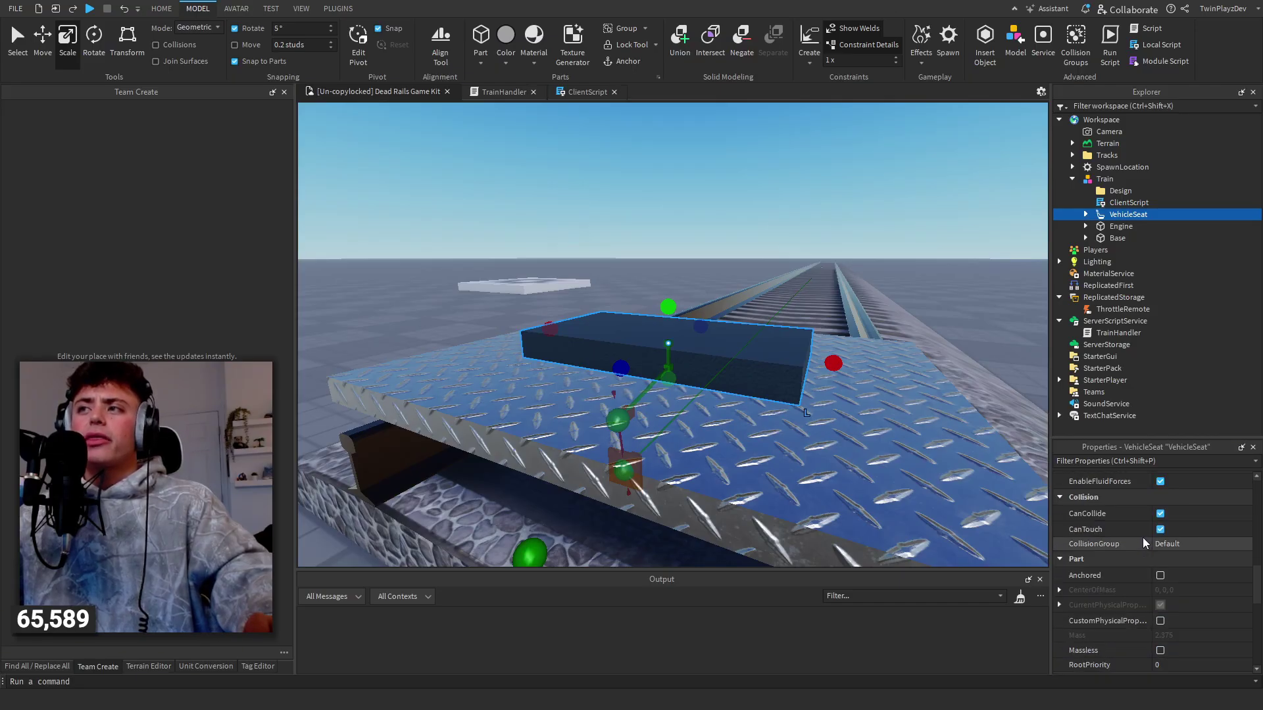
scroll(1142, 536, down, 10)
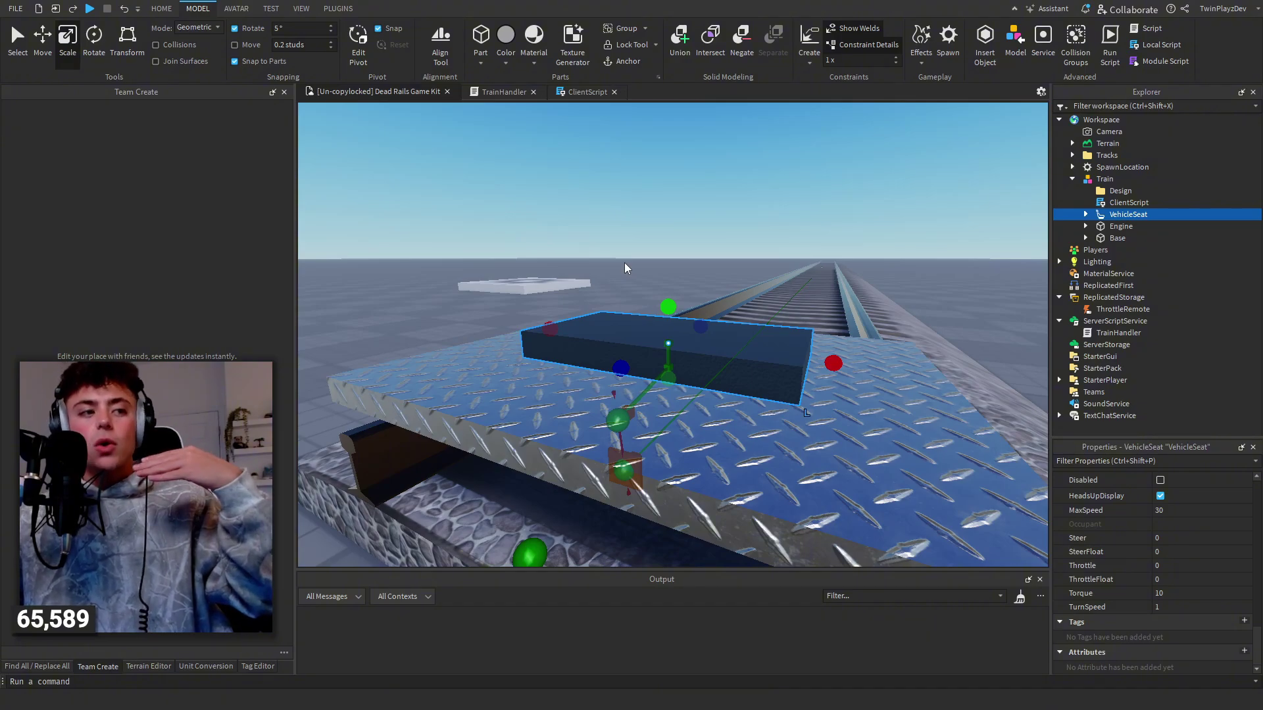
click(1086, 214)
click(1087, 215)
- Inspect the Engine's PrismaticConstraint, reviewing its attachments, limits, motor and slider properties along the track
key(d)
right_drag(778, 240, 779, 240)
click(1077, 227)
click(1086, 226)
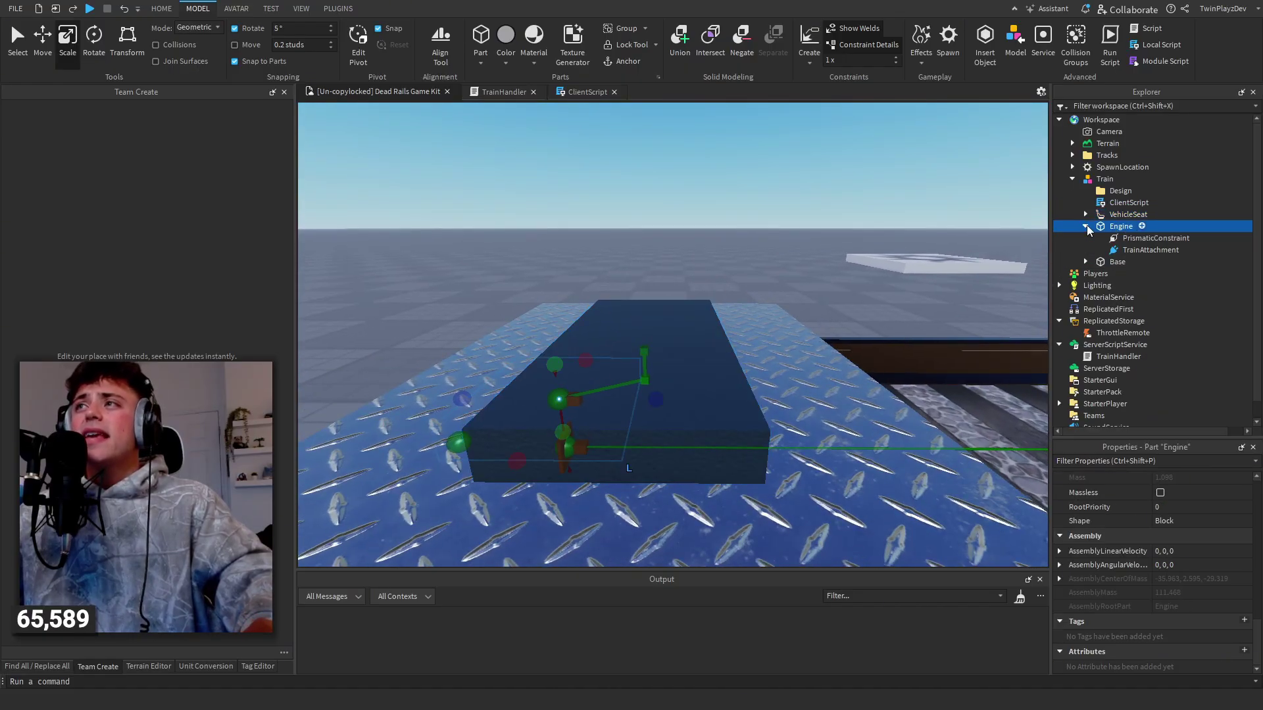
click(1114, 253)
mouse_move(822, 241)
right_down()
mouse_move(729, 242)
mouse_move(803, 237)
right_up()
click(1156, 238)
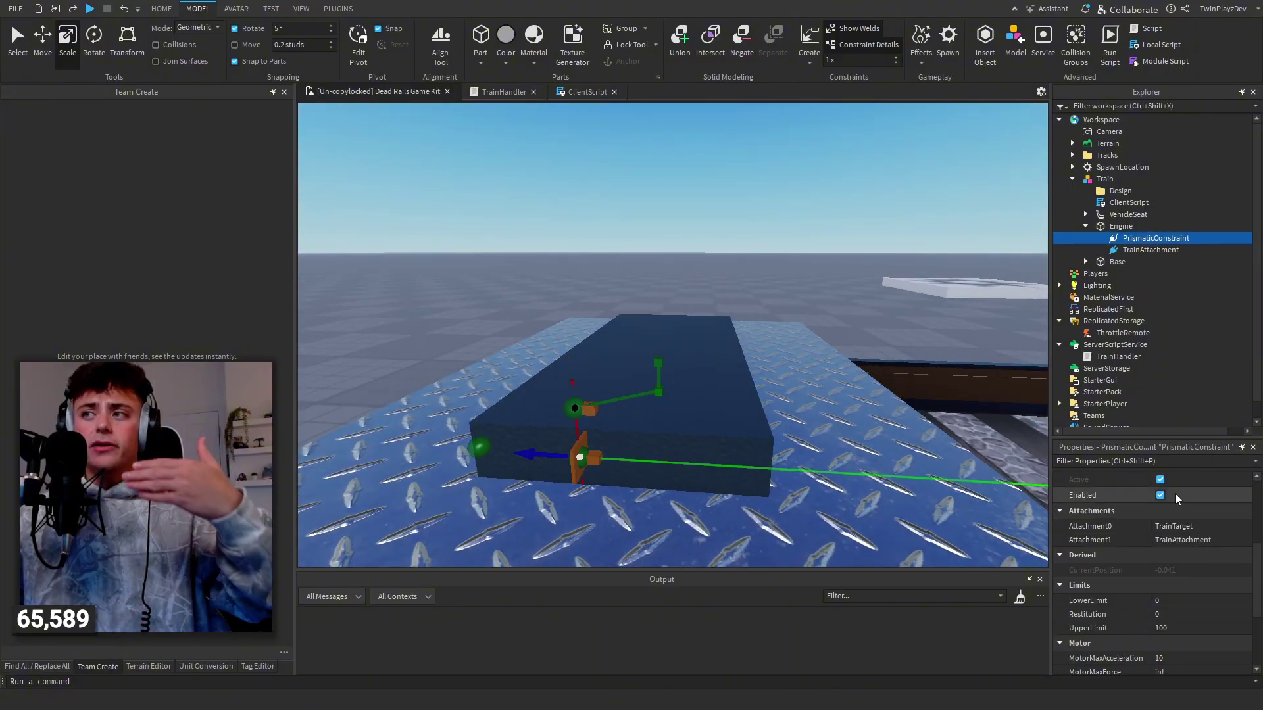
scroll(1166, 540, down, 1)
scroll(1187, 535, up, 1)
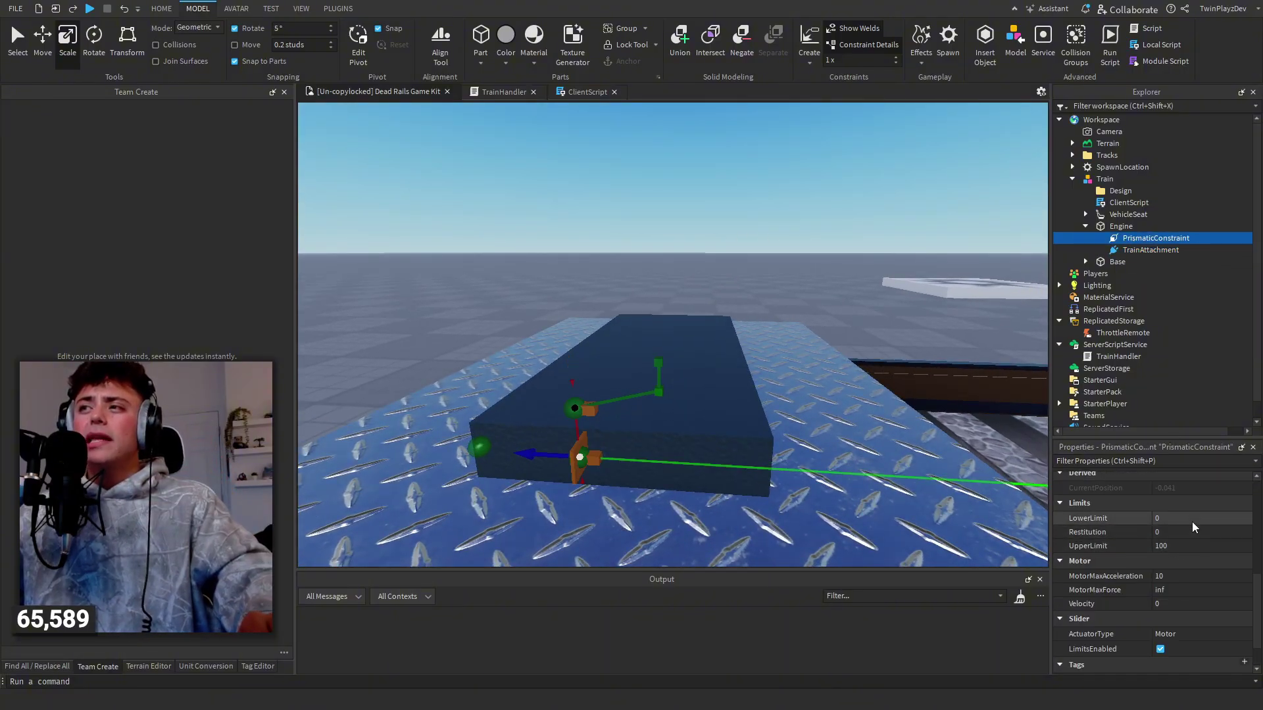
scroll(685, 231, down, 8)
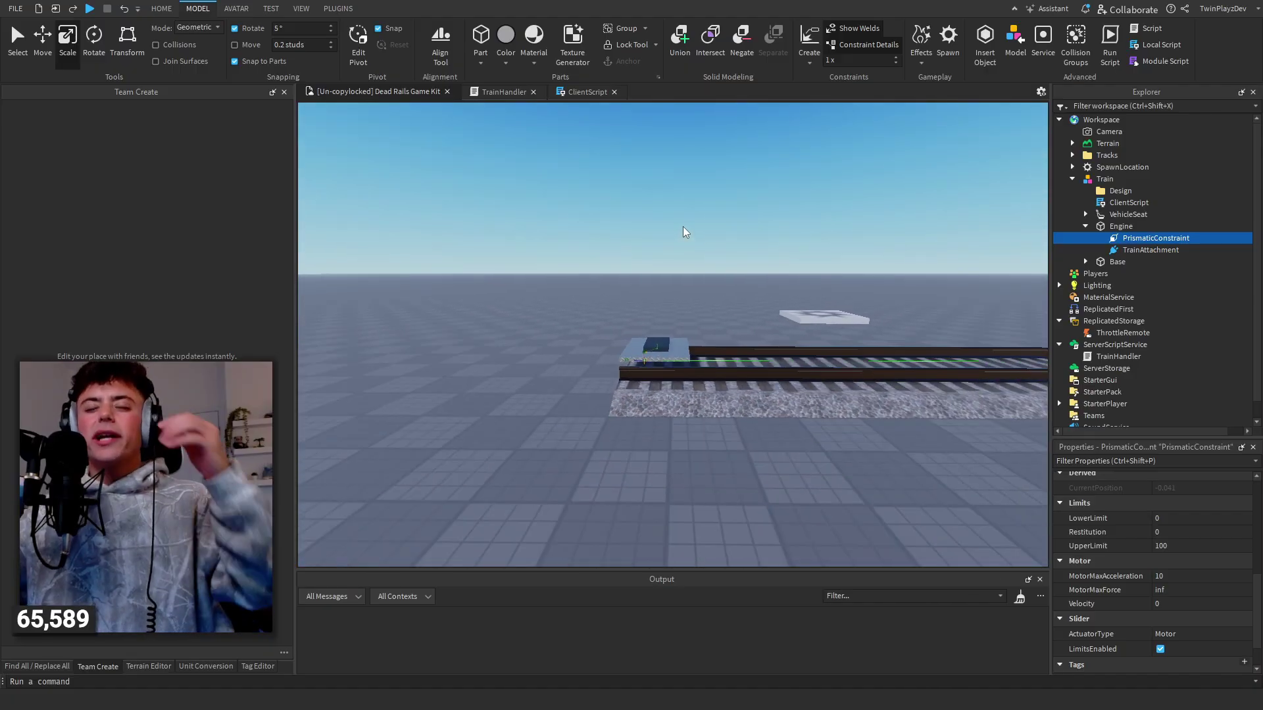